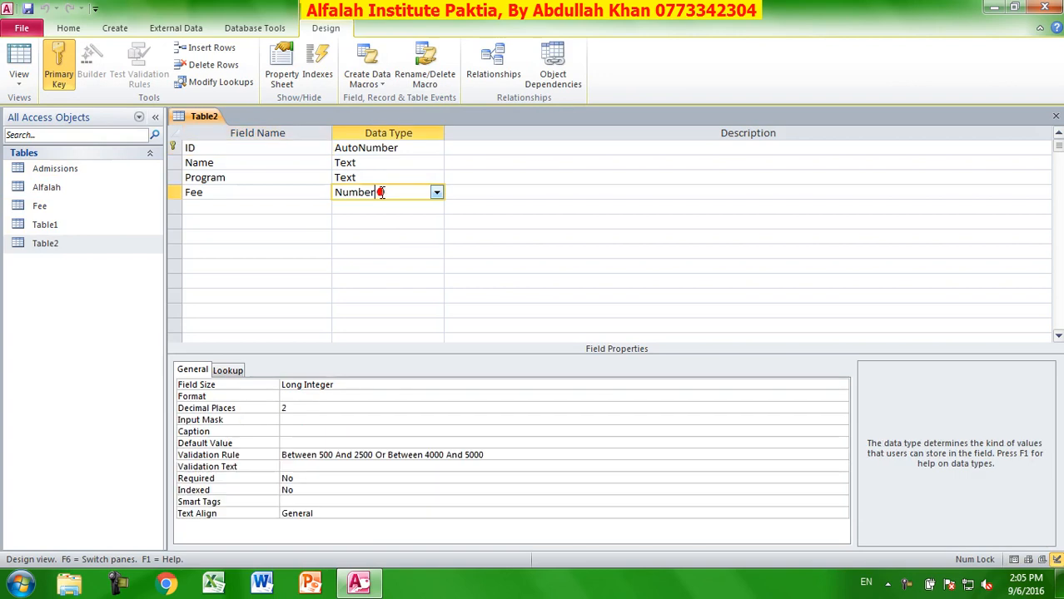
- Add a field named ADate below Fee and give it the Date/Time data type
{"action": "left_click", "coordinate": [437, 196]}
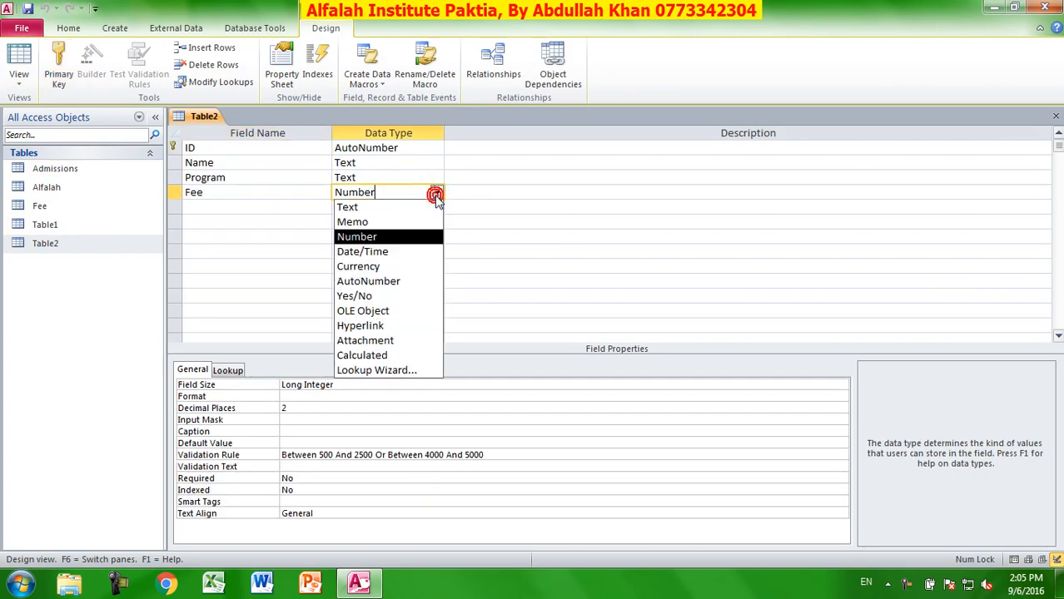
{"action": "left_click", "coordinate": [437, 196]}
{"action": "left_click", "coordinate": [215, 208]}
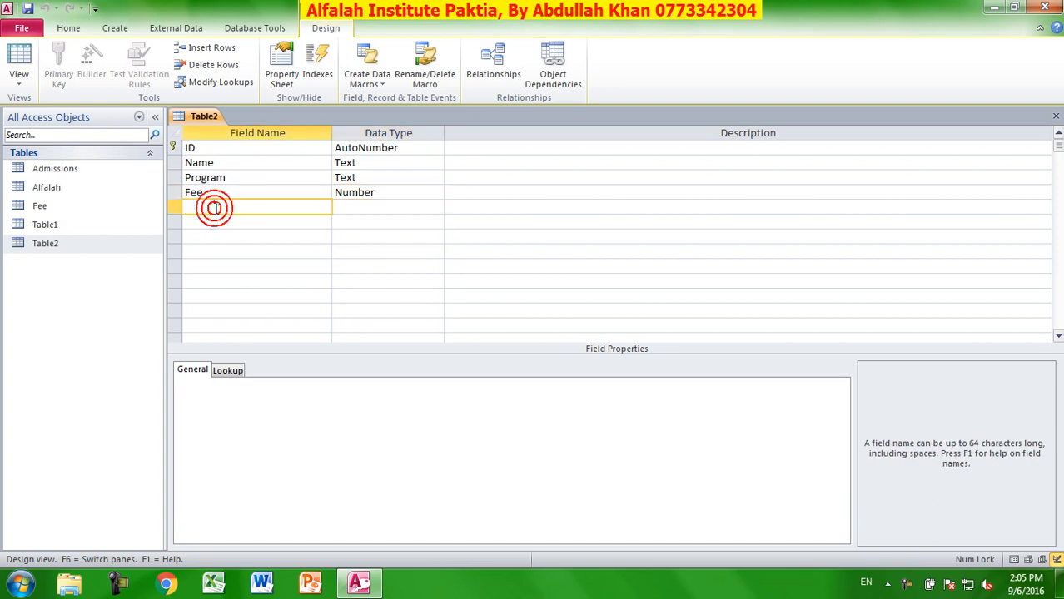
{"action": "type", "text": "Dat"}
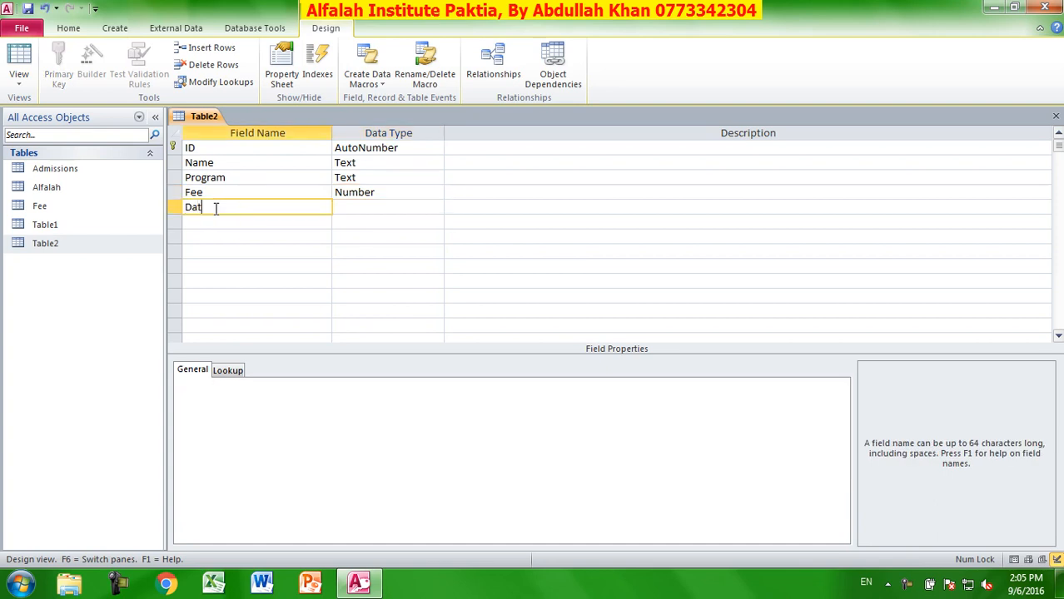
{"action": "key", "text": "BackSpace"}
{"action": "key", "text": "BackSpace"}
{"action": "type", "text": "a"}
{"action": "key", "text": "BackSpace"}
{"action": "type", "text": "ADate"}
{"action": "key", "text": "Tab"}
{"action": "type", "text": "d"}
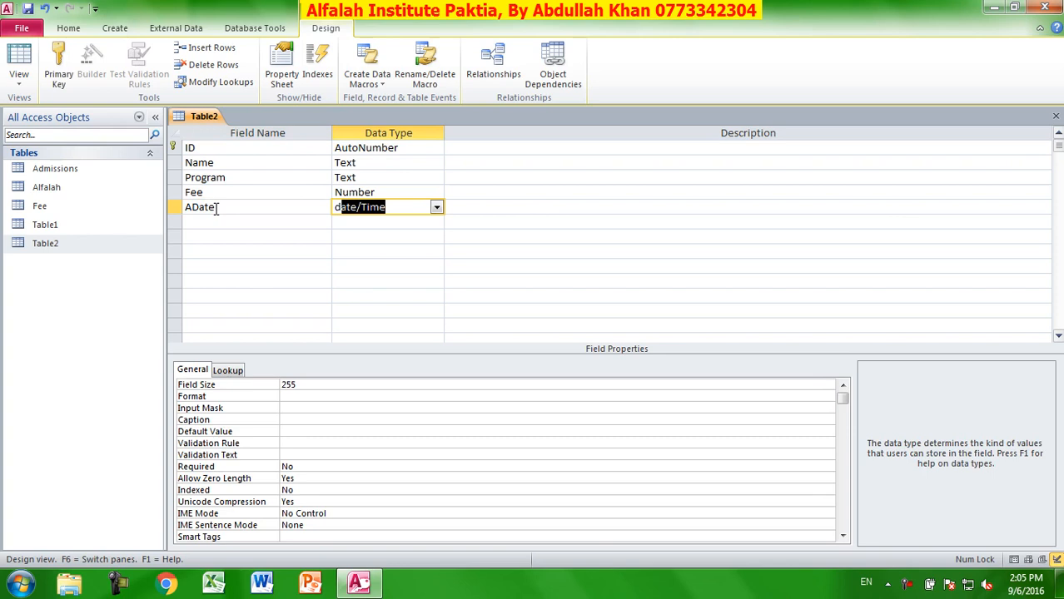
- Set the display format of the ADate field to Medium Date
{"action": "left_click", "coordinate": [366, 431]}
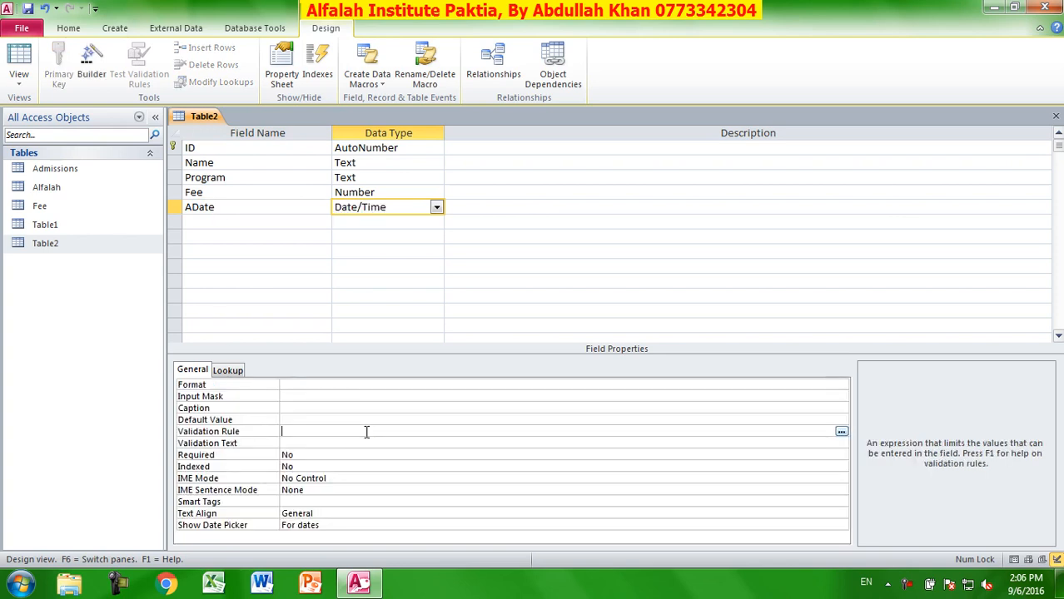
{"action": "left_click", "coordinate": [293, 384]}
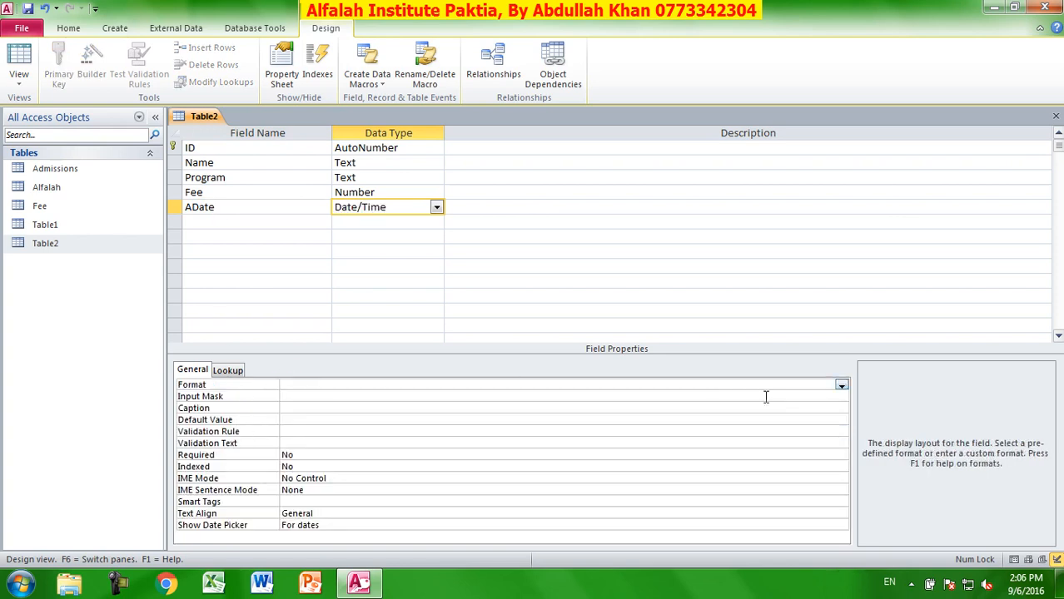
{"action": "left_click", "coordinate": [841, 385]}
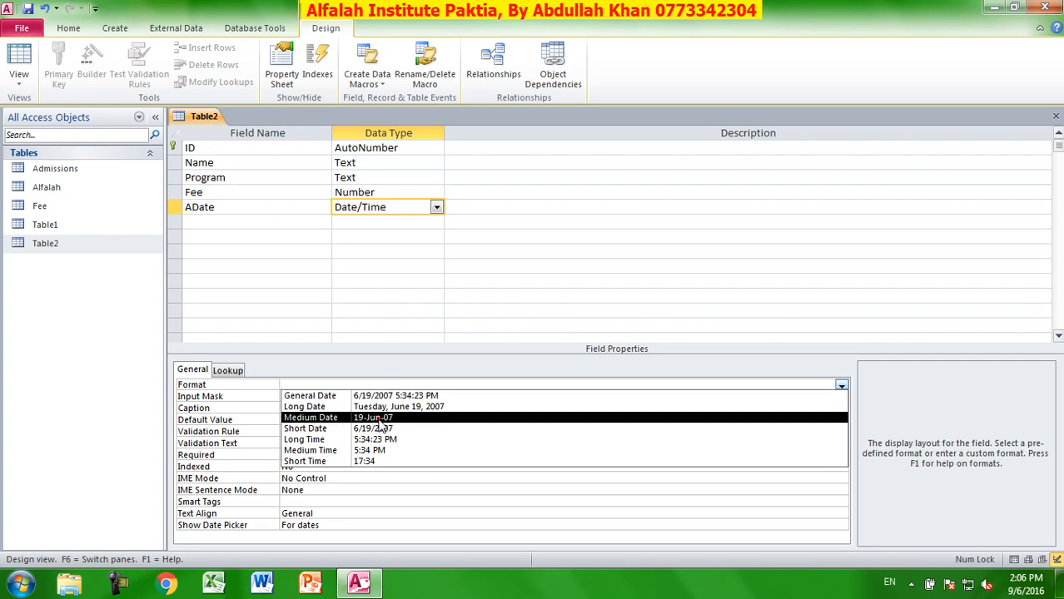
{"action": "left_click", "coordinate": [379, 418]}
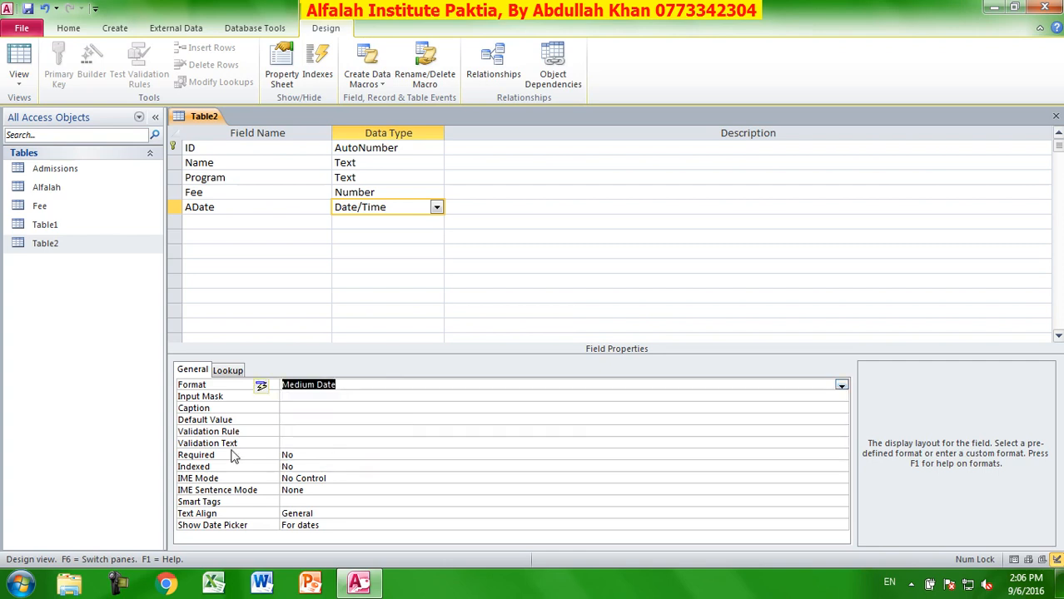
- Save the table and look at the input masks offered for ADate without applying one
{"action": "left_click", "coordinate": [308, 396]}
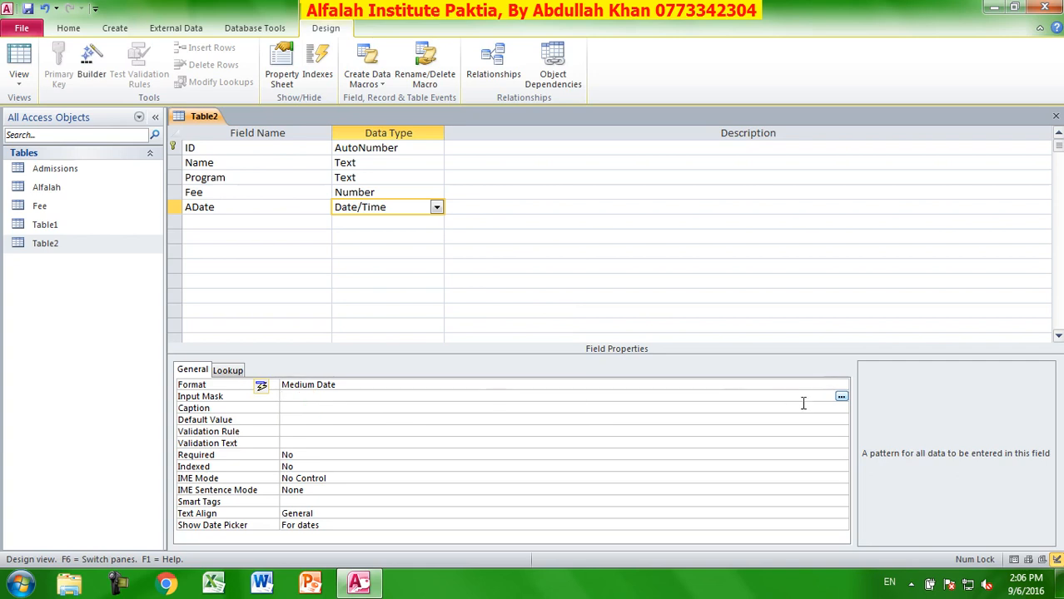
{"action": "left_click", "coordinate": [841, 397]}
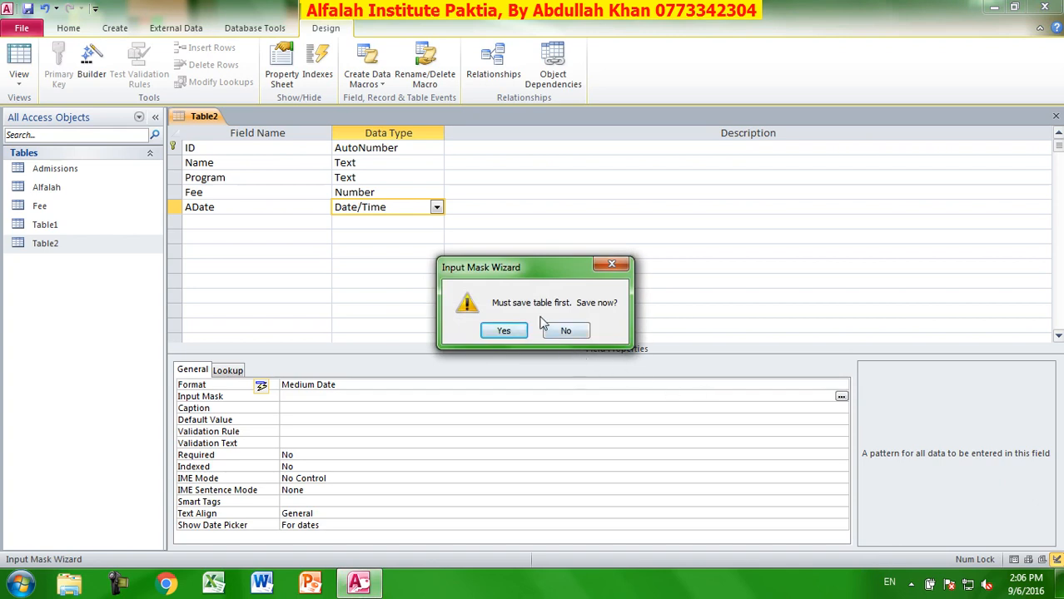
{"action": "left_click", "coordinate": [502, 330]}
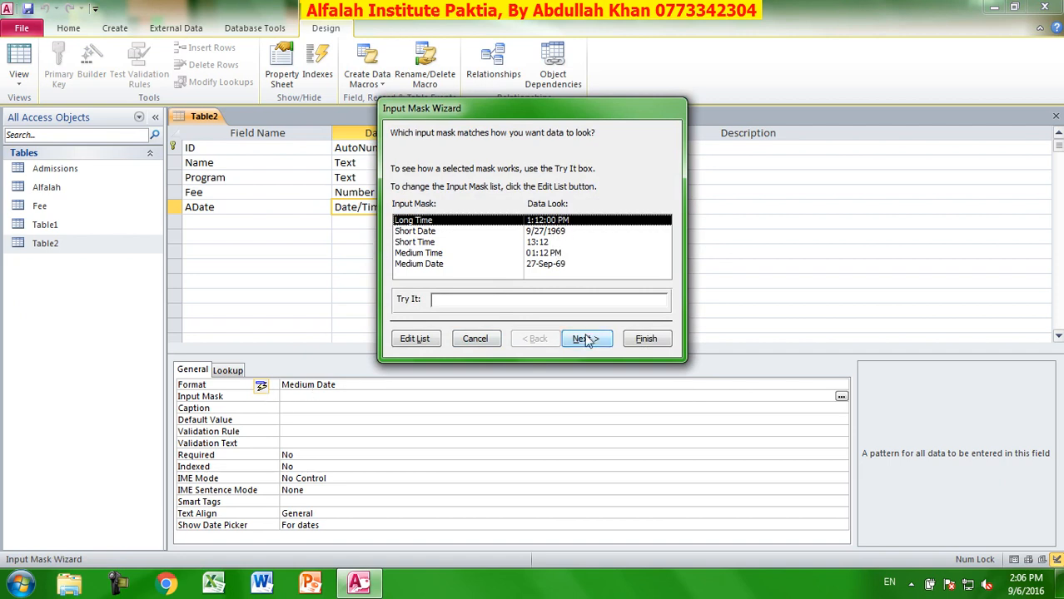
{"action": "left_click", "coordinate": [466, 342]}
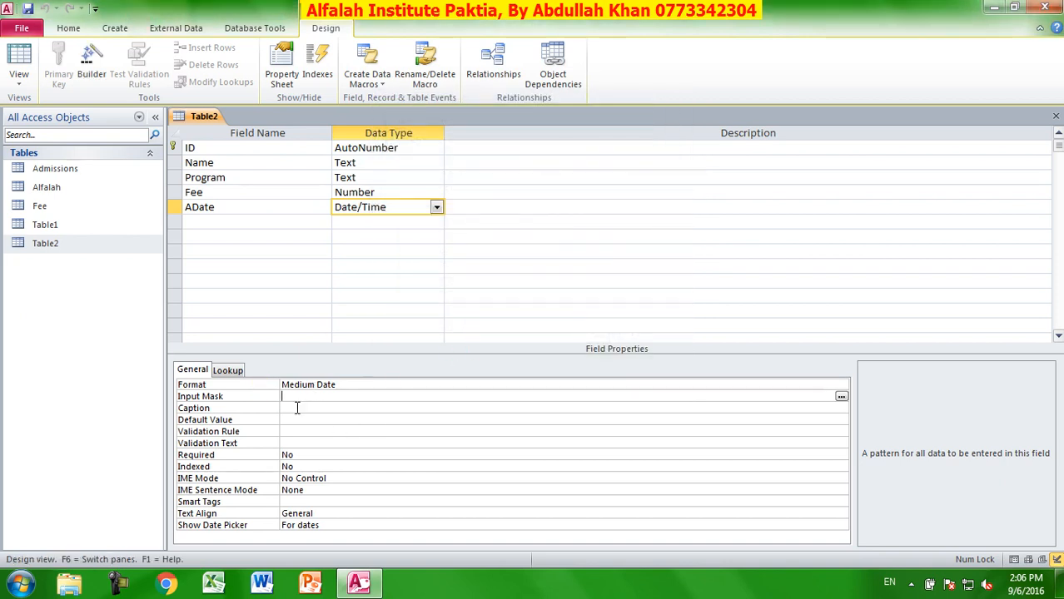
- Try to use =today() as the default value of ADate and save the table
{"action": "left_click", "coordinate": [297, 408]}
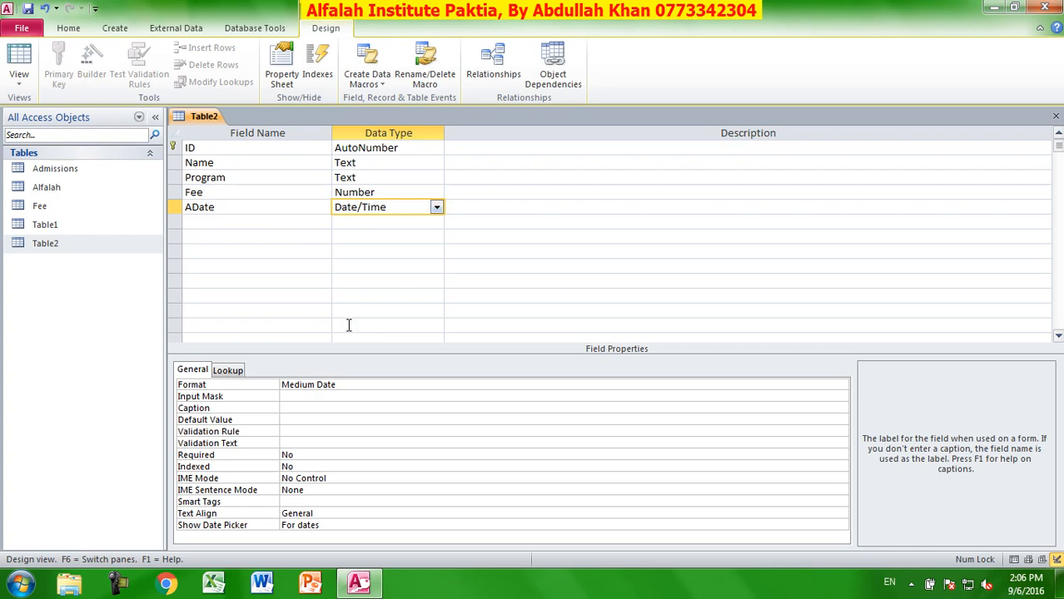
{"action": "left_click", "coordinate": [301, 418]}
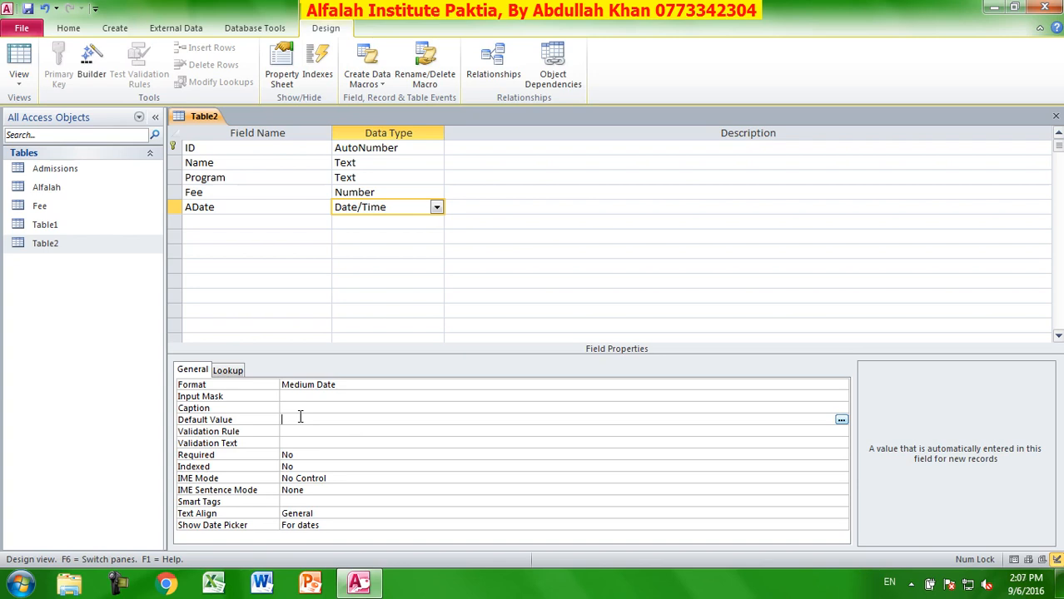
{"action": "type", "text": "=to"}
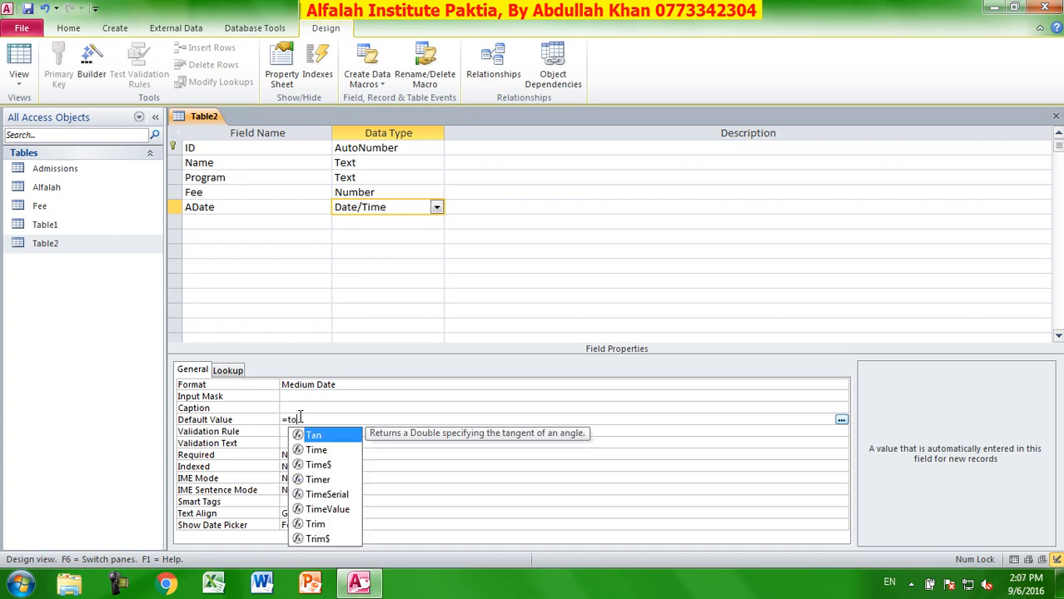
{"action": "type", "text": "day()"}
{"action": "left_click", "coordinate": [19, 60]}
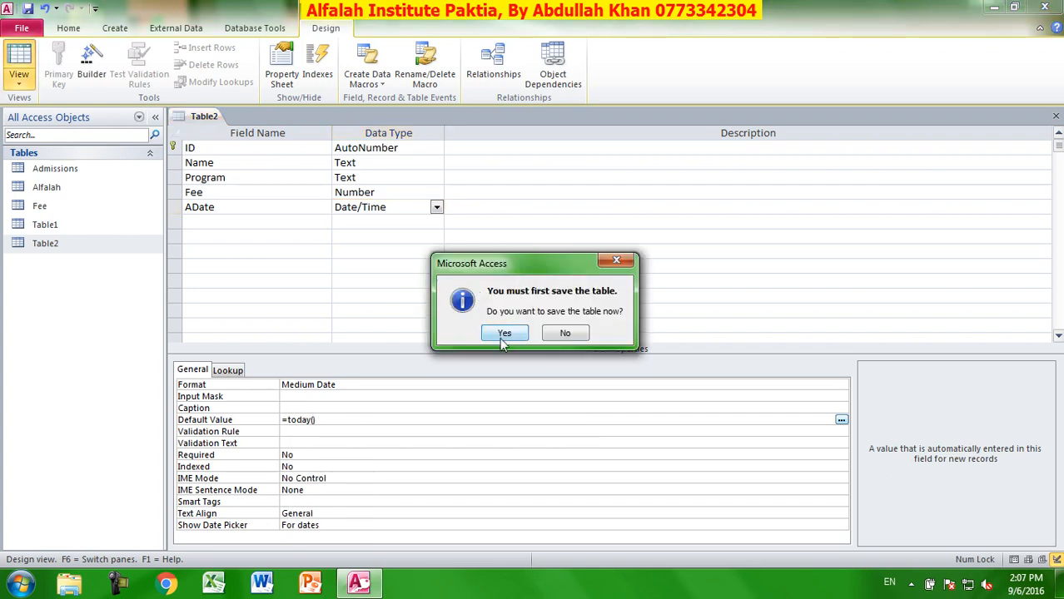
{"action": "left_click", "coordinate": [504, 334]}
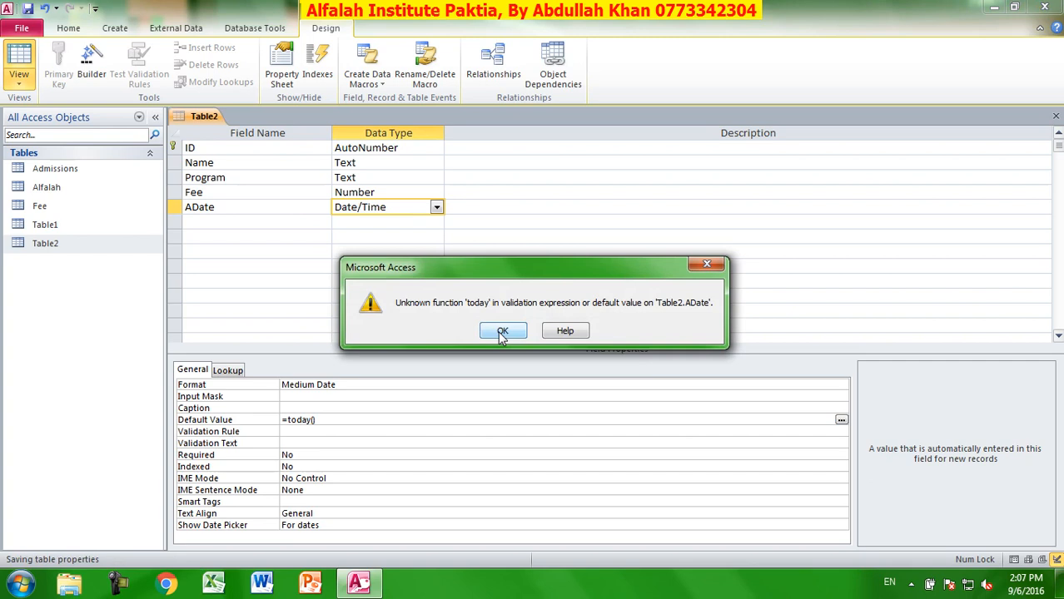
{"action": "left_click", "coordinate": [508, 331]}
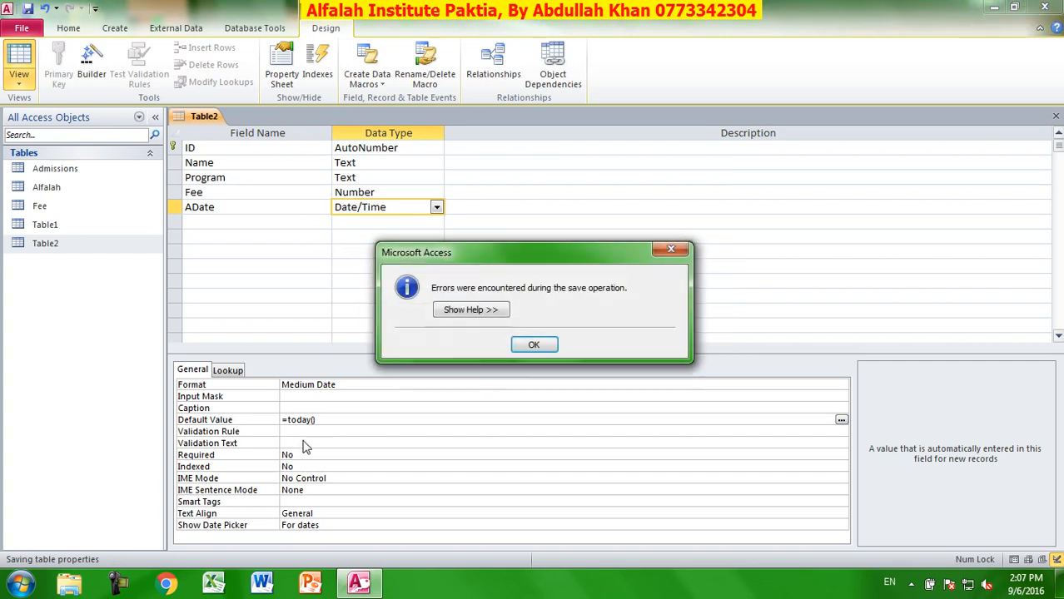
{"action": "left_click", "coordinate": [533, 346]}
- Set the default value of ADate to =Date(), save the table and show its datasheet
{"action": "left_click", "coordinate": [318, 420]}
{"action": "key", "text": "BackSpace"}
{"action": "key", "text": "BackSpace"}
{"action": "key", "text": "BackSpace"}
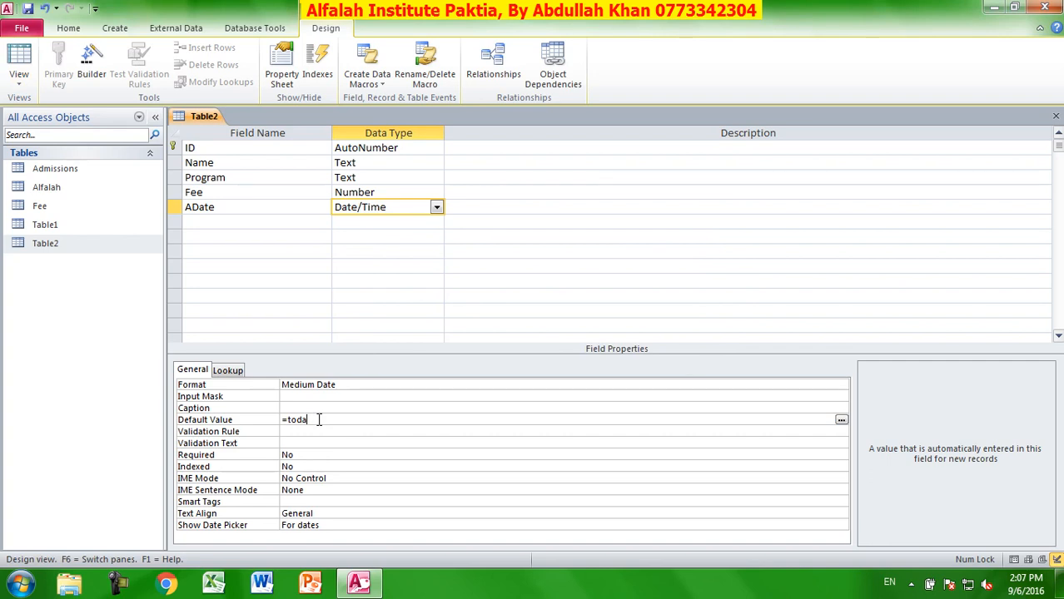
{"action": "key", "text": "BackSpace"}
{"action": "key", "text": "BackSpace"}
{"action": "type", "text": "date"}
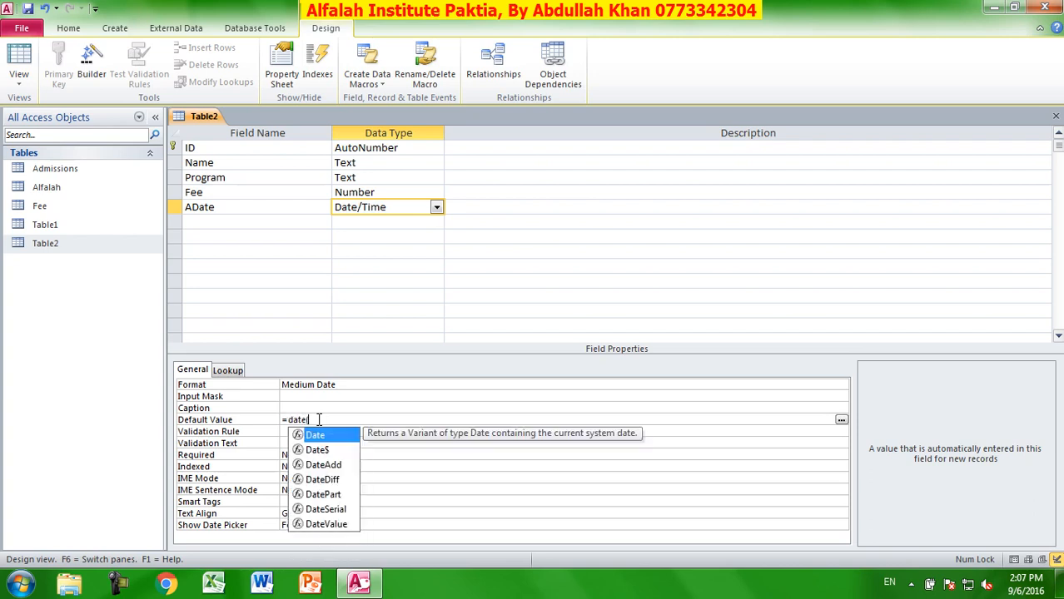
{"action": "type", "text": "()"}
{"action": "left_click", "coordinate": [18, 63]}
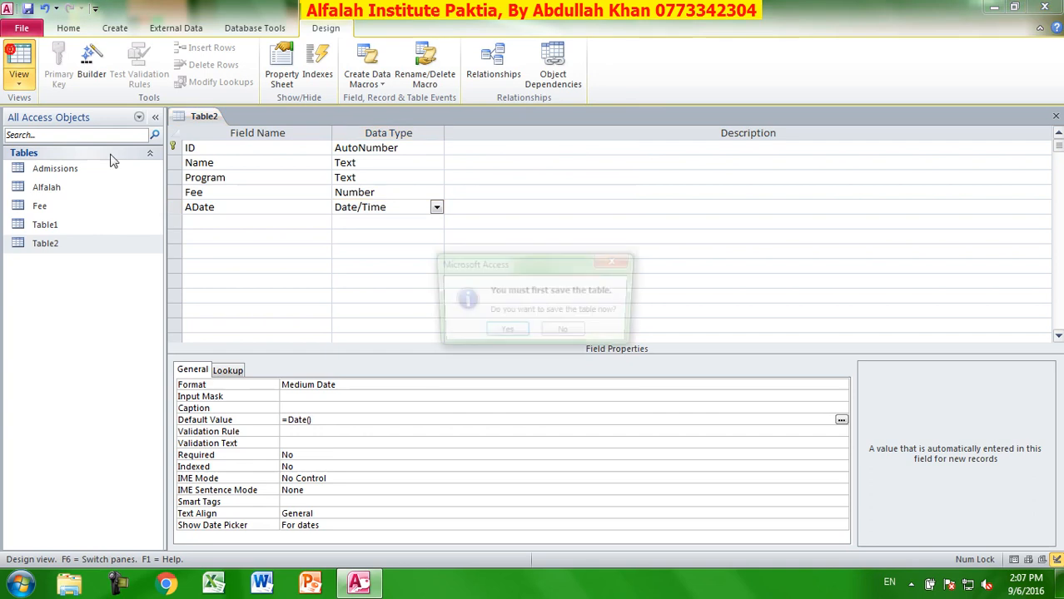
{"action": "left_click", "coordinate": [504, 334]}
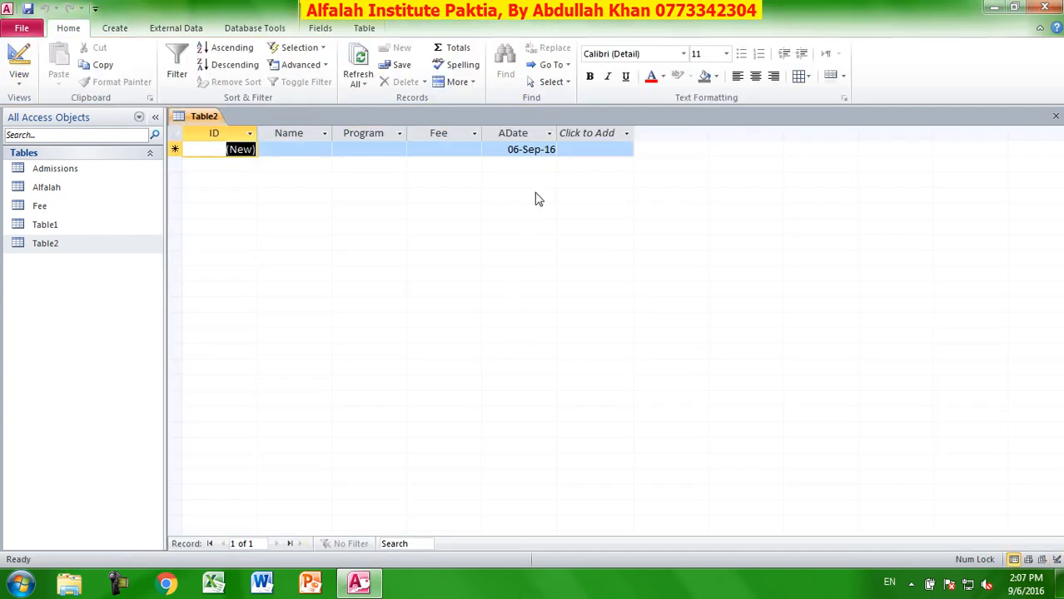
- Fill the Name column of 21 new records with filler text, starting with sdfsdf, sf, s and f
{"action": "left_click", "coordinate": [279, 149]}
{"action": "type", "text": "sdfsdf"}
{"action": "key", "text": "Down"}
{"action": "type", "text": "sf"}
{"action": "key", "text": "Down"}
{"action": "type", "text": "s"}
{"action": "key", "text": "Down"}
{"action": "type", "text": "f"}
{"action": "key", "text": "Down"}
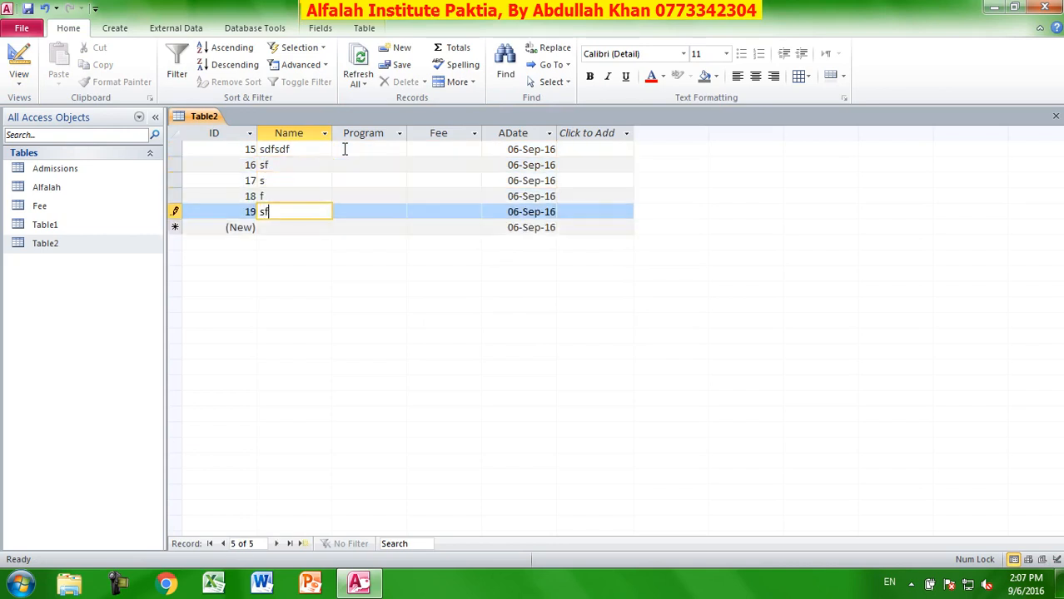
{"action": "key", "text": "s"}
{"action": "key", "text": "Down"}
{"action": "key", "text": "f"}
{"action": "key", "text": "s"}
{"action": "key", "text": "Down"}
{"action": "key", "text": "f"}
{"action": "key", "text": "Down"}
{"action": "key", "text": "s"}
{"action": "key", "text": "f"}
{"action": "key", "text": "Down"}
{"action": "key", "text": "s"}
{"action": "key", "text": "Down"}
{"action": "key", "text": "f"}
{"action": "key", "text": "Down"}
{"action": "key", "text": "s"}
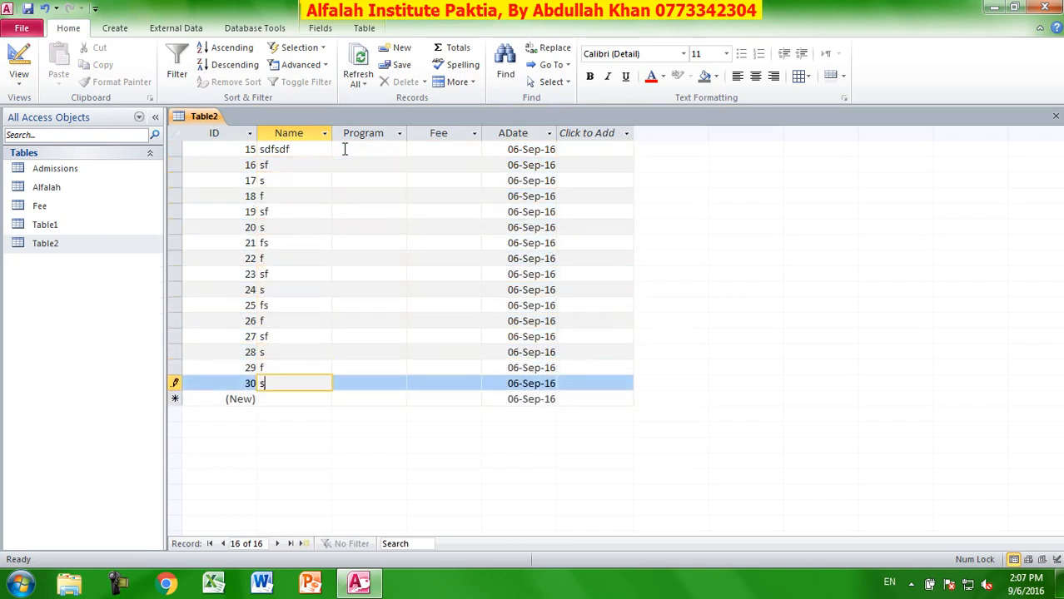
{"action": "key", "text": "f"}
{"action": "key", "text": "Down"}
{"action": "key", "text": "s"}
{"action": "key", "text": "f"}
{"action": "key", "text": "s"}
{"action": "key", "text": "Down"}
{"action": "key", "text": "s"}
{"action": "key", "text": "Down"}
{"action": "key", "text": "f"}
{"action": "key", "text": "s"}
{"action": "key", "text": "Down"}
{"action": "type", "text": "f"}
{"action": "key", "text": "Down"}
{"action": "type", "text": "sf"}
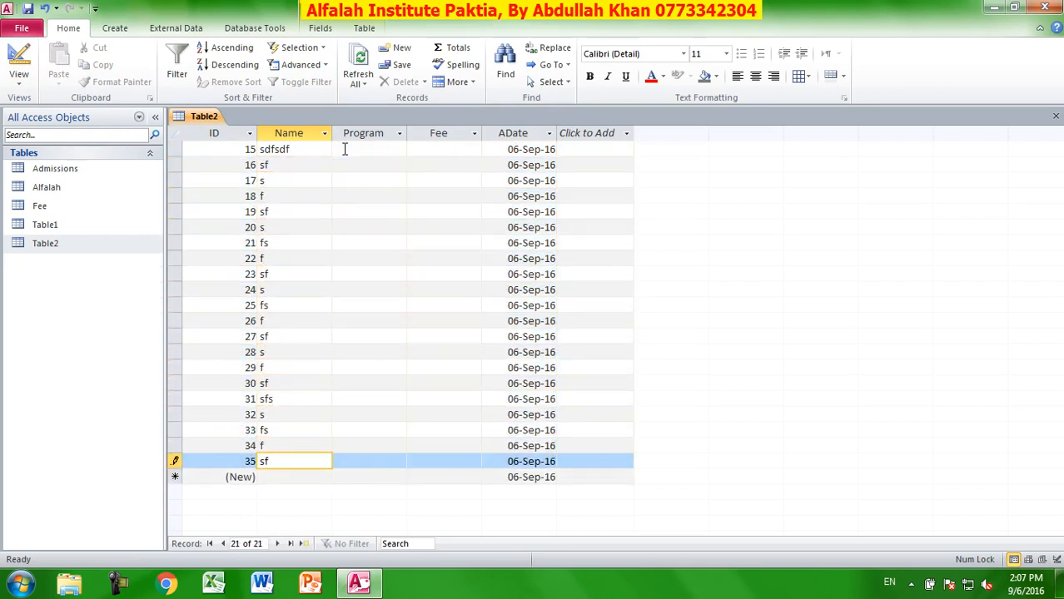
- Delete all the test records from the table
{"action": "key", "text": "ctrl+a"}
{"action": "key", "text": "Delete"}
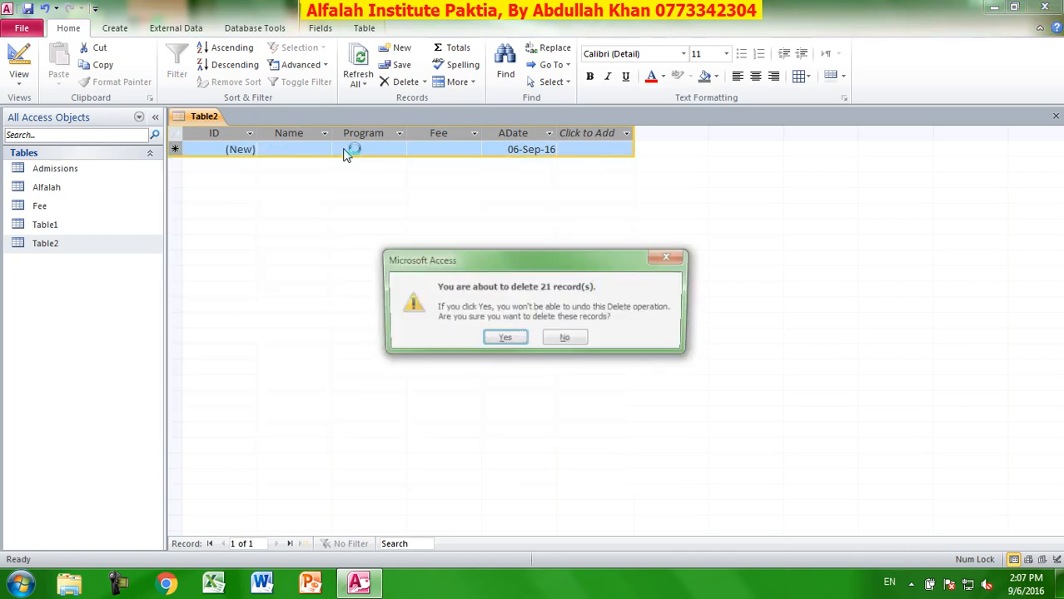
{"action": "left_click", "coordinate": [499, 340]}
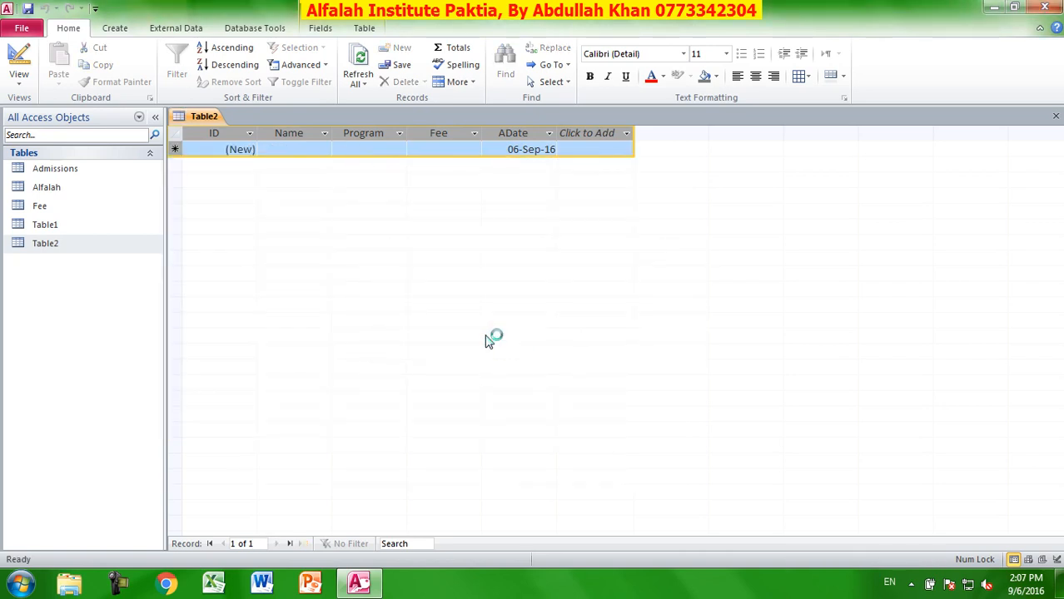
- Change the default value of ADate to =Now(), save the table and show its datasheet
{"action": "left_click", "coordinate": [19, 60]}
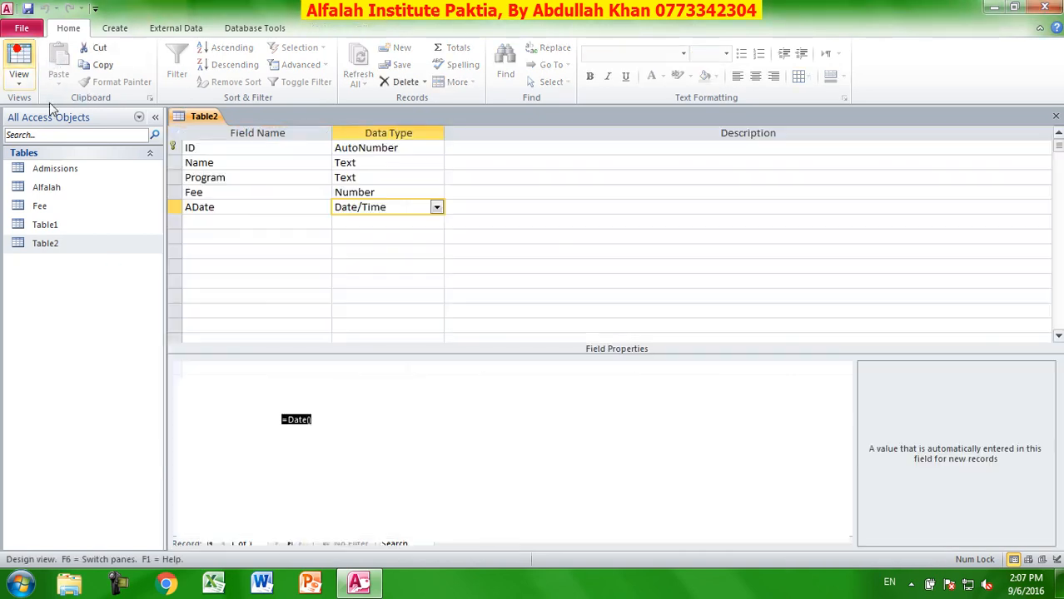
{"action": "type", "text": "="}
{"action": "type", "text": "nowe"}
{"action": "type", "text": "()"}
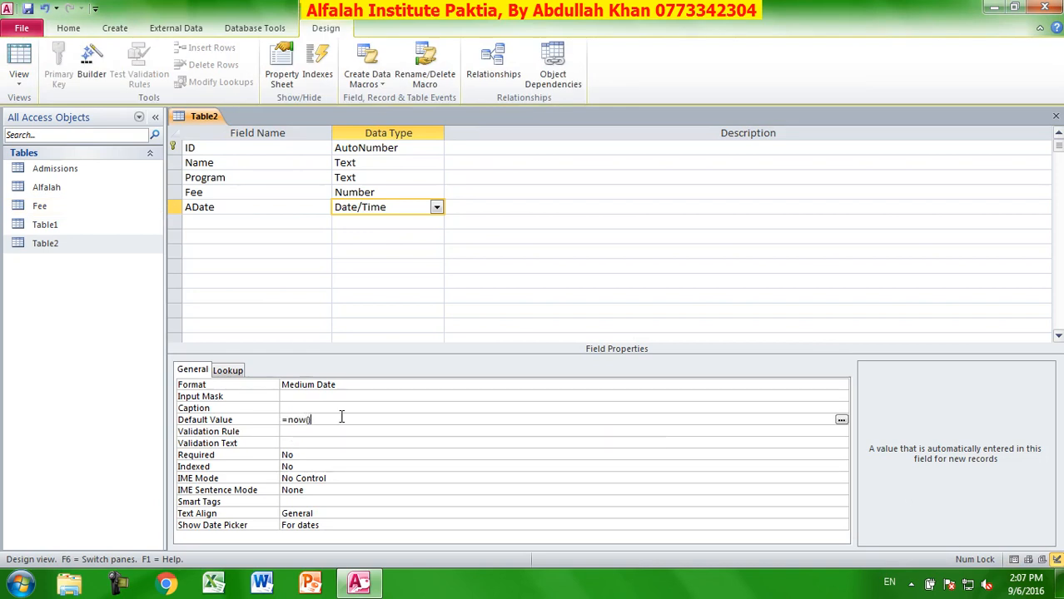
{"action": "left_click", "coordinate": [20, 57]}
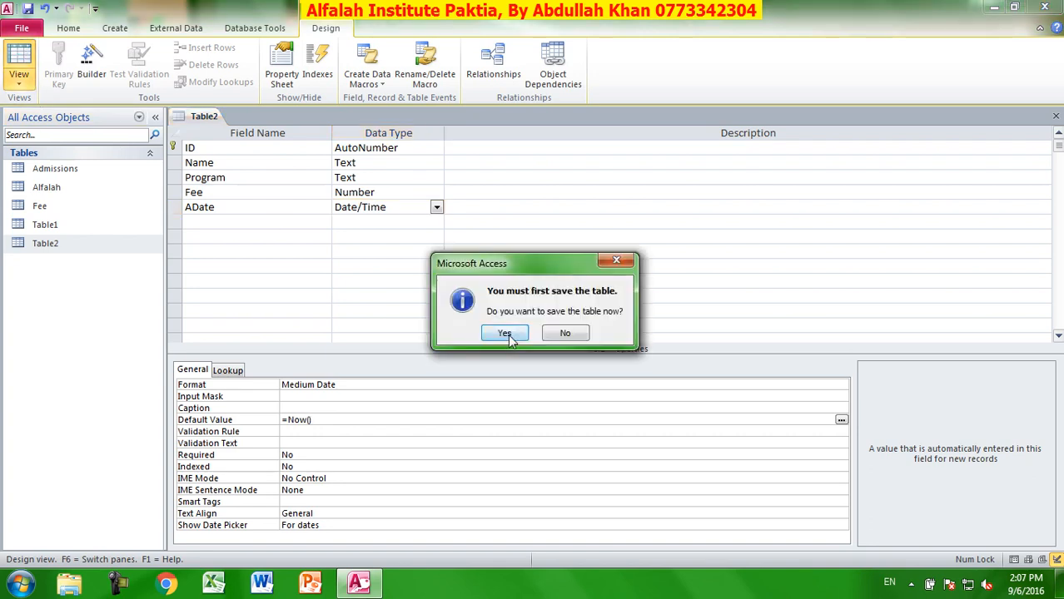
{"action": "left_click", "coordinate": [506, 333]}
- Add six test records with the names sdfsdf, sdf, sf, s, fs and f
{"action": "left_click", "coordinate": [313, 150]}
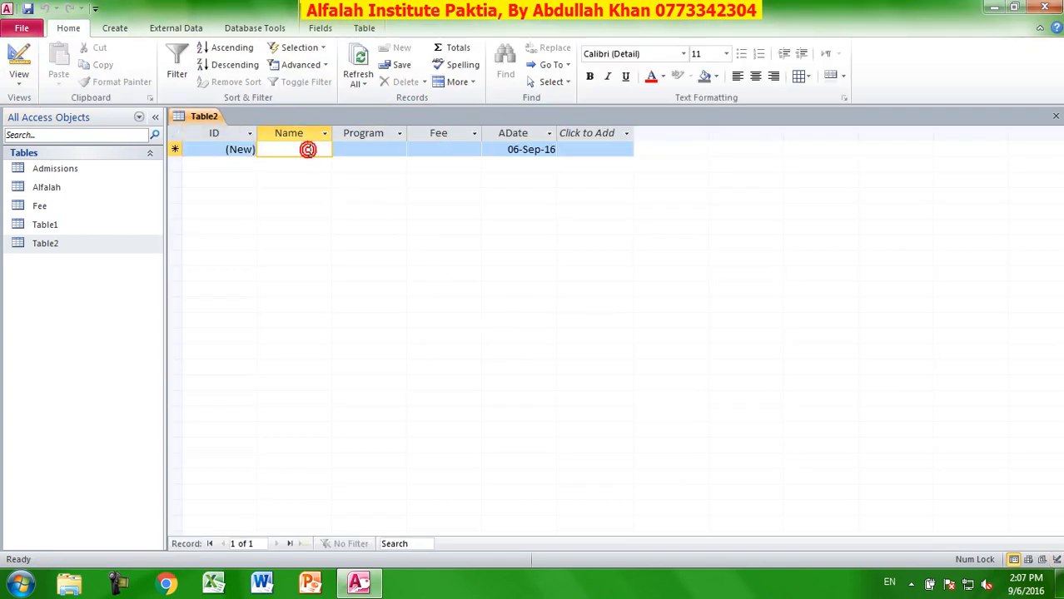
{"action": "type", "text": "sdfsdf"}
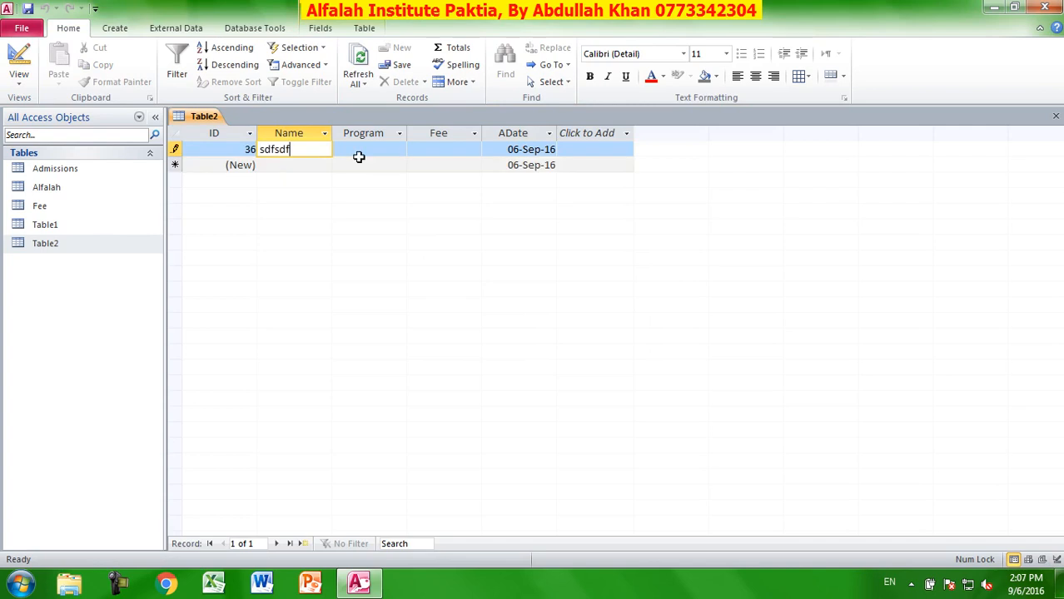
{"action": "key", "text": "Down"}
{"action": "type", "text": "sdf"}
{"action": "key", "text": "Down"}
{"action": "type", "text": "sf"}
{"action": "key", "text": "Down"}
{"action": "type", "text": "s"}
{"action": "key", "text": "Down"}
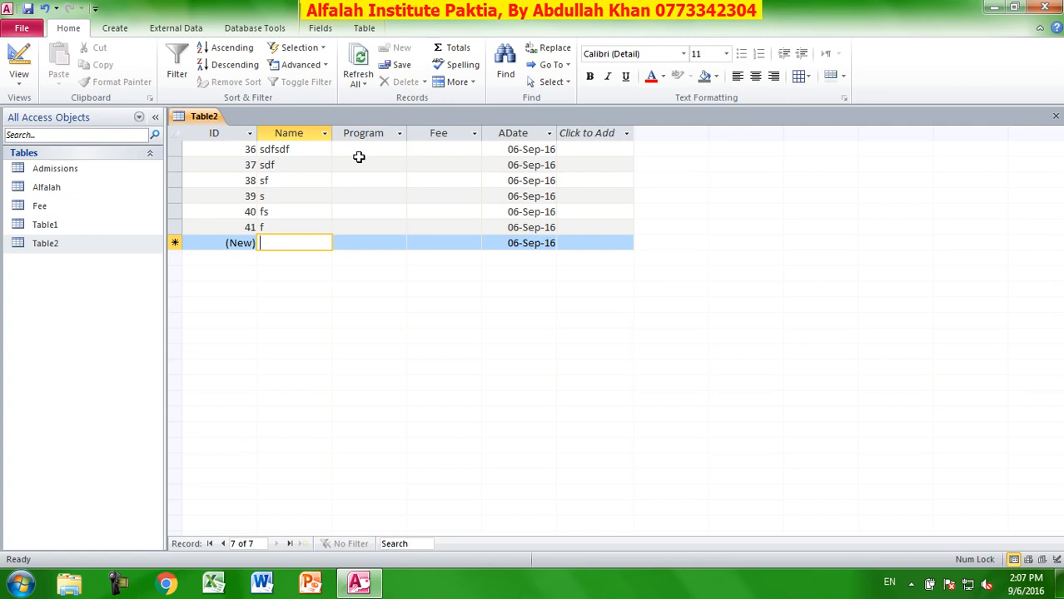
- Delete all the test records from Table2 and clear the default value of the ADate field
{"action": "left_click", "coordinate": [18, 65]}
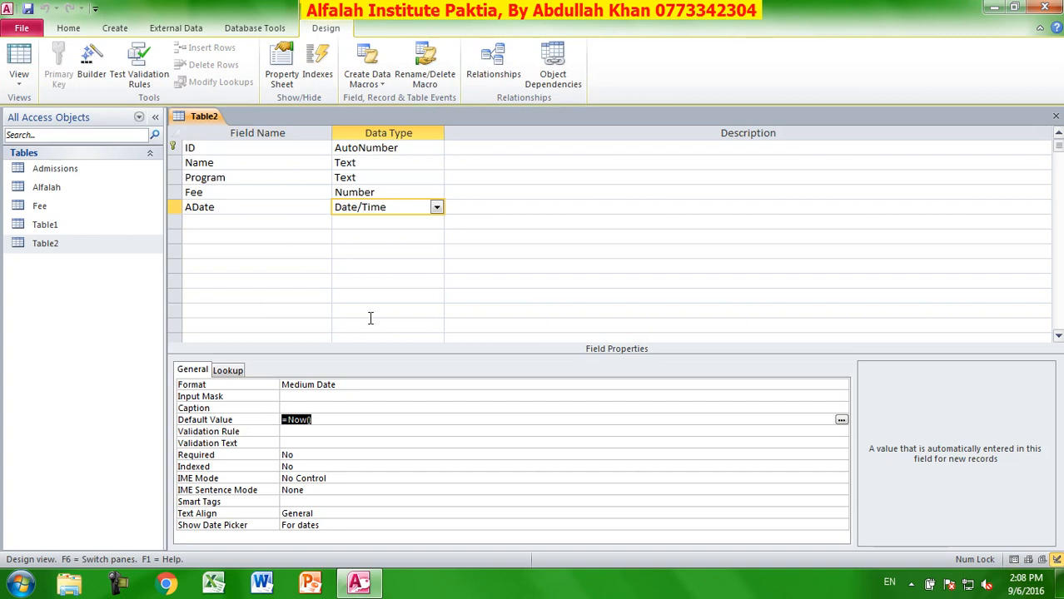
{"action": "left_click", "coordinate": [18, 66]}
{"action": "key", "text": "ctrl+a"}
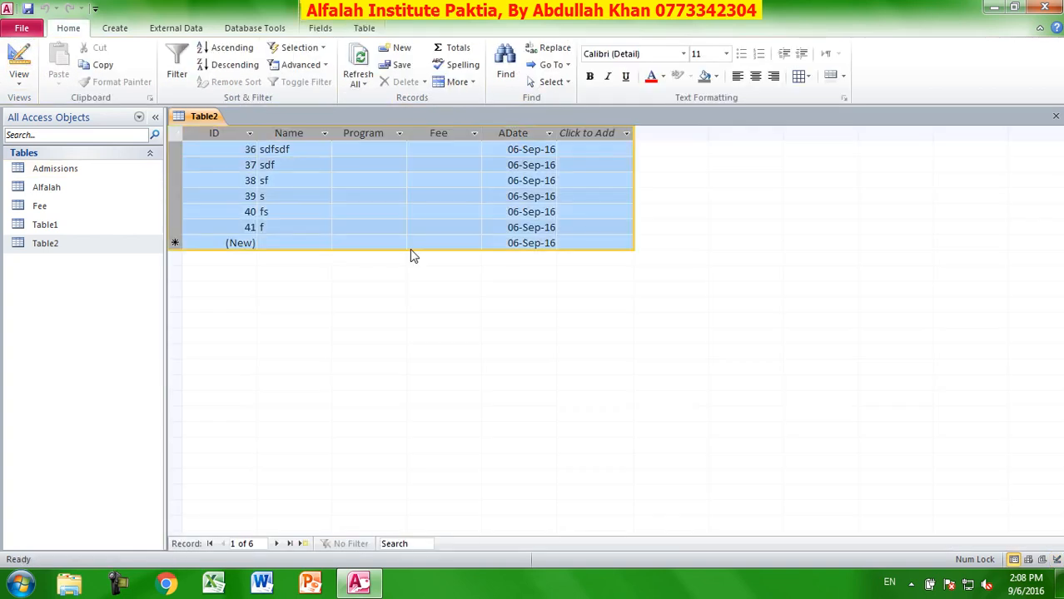
{"action": "key", "text": "Delete"}
{"action": "left_click", "coordinate": [498, 340]}
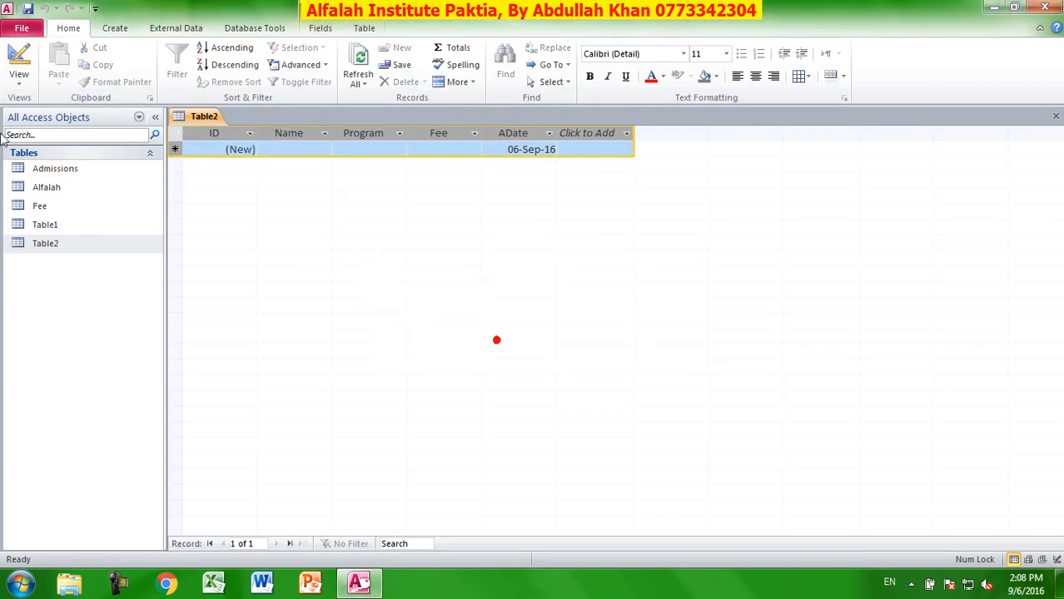
{"action": "left_click", "coordinate": [18, 67]}
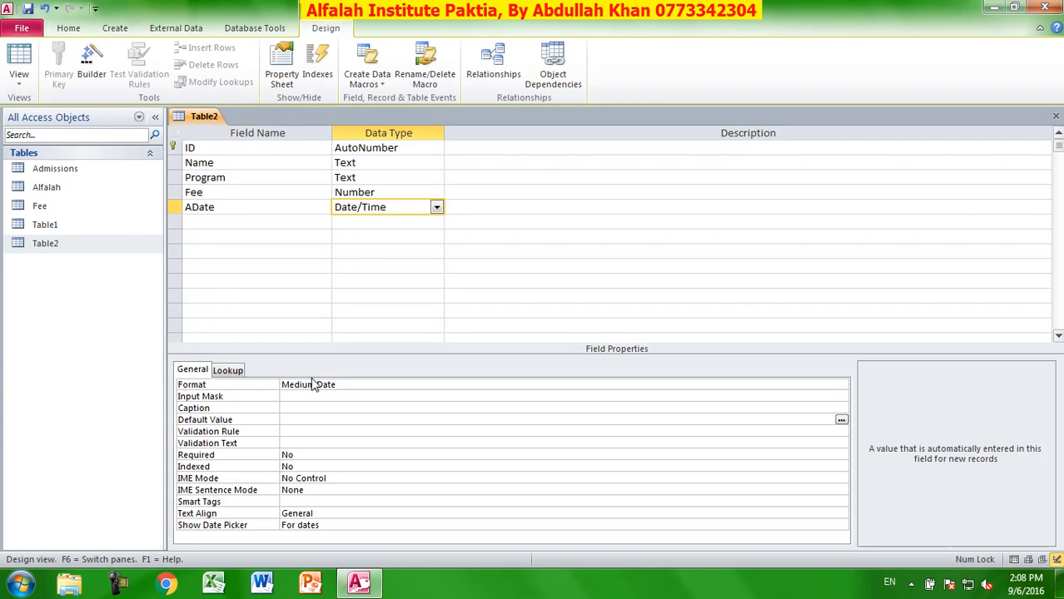
- Enter the validation rule >1/1/2016 for the ADate field and erase it again
{"action": "left_click", "coordinate": [293, 431]}
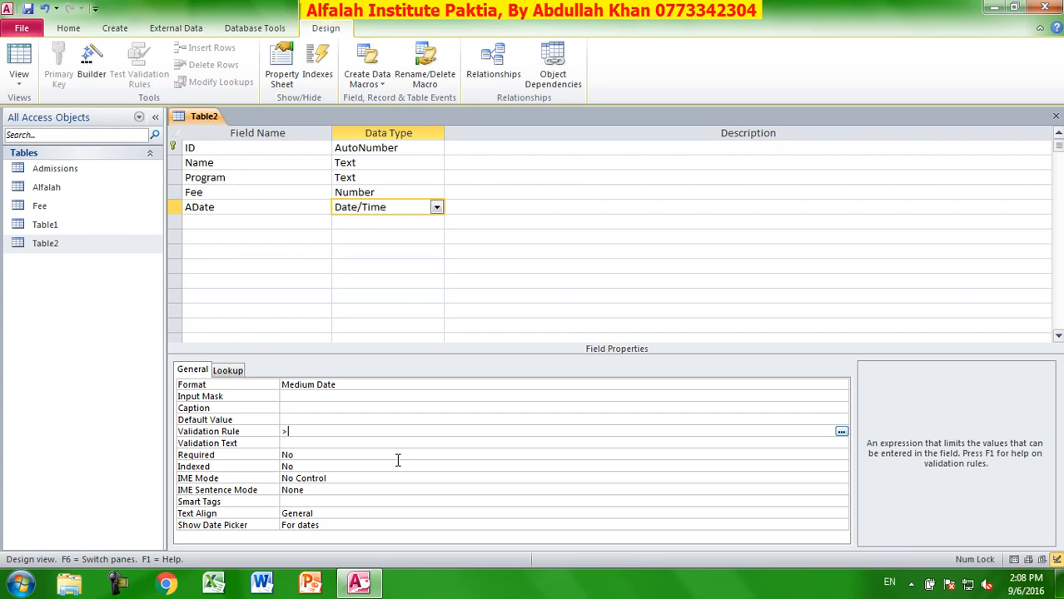
{"action": "type", "text": "1/1/2016"}
{"action": "key", "text": "BackSpace"}
{"action": "key", "text": "BackSpace"}
{"action": "key", "text": "BackSpace"}
{"action": "key", "text": "BackSpace"}
{"action": "key", "text": "BackSpace"}
{"action": "key", "text": "BackSpace"}
{"action": "key", "text": "BackSpace"}
{"action": "key", "text": "BackSpace"}
{"action": "key", "text": "BackSpace"}
- Examine the Validation Text, Required, Indexed and Show Date Picker properties of ADate, including the available date picker options
{"action": "left_click", "coordinate": [296, 442]}
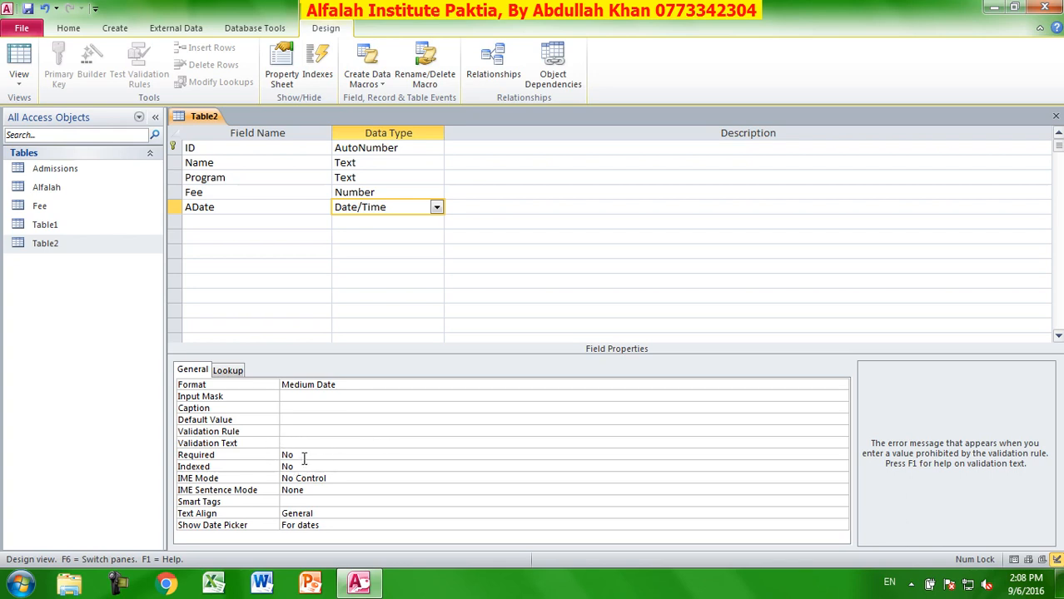
{"action": "left_click", "coordinate": [304, 456]}
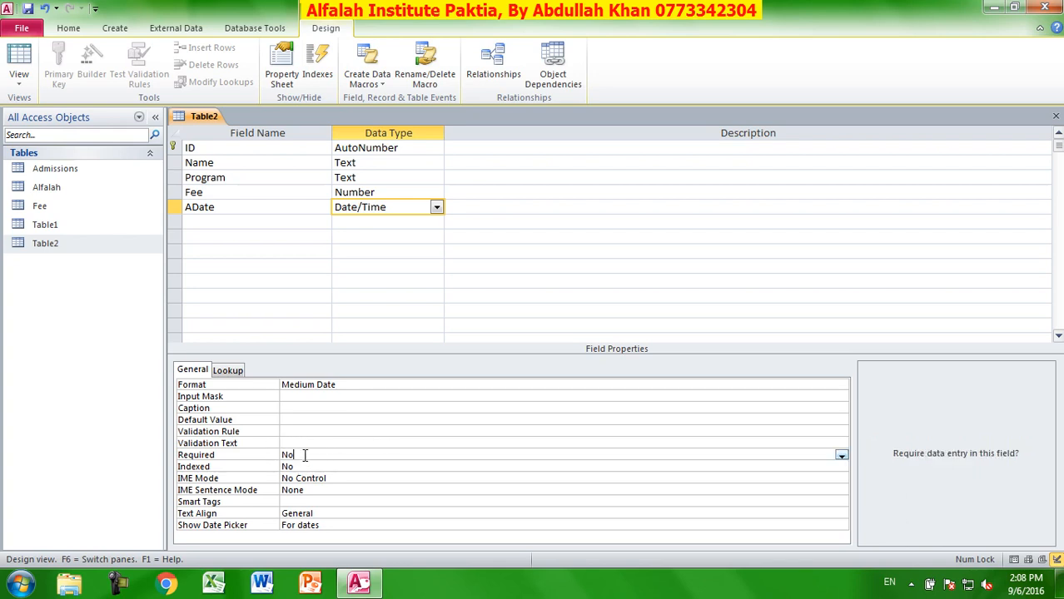
{"action": "double_click", "coordinate": [305, 455]}
{"action": "double_click", "coordinate": [305, 455]}
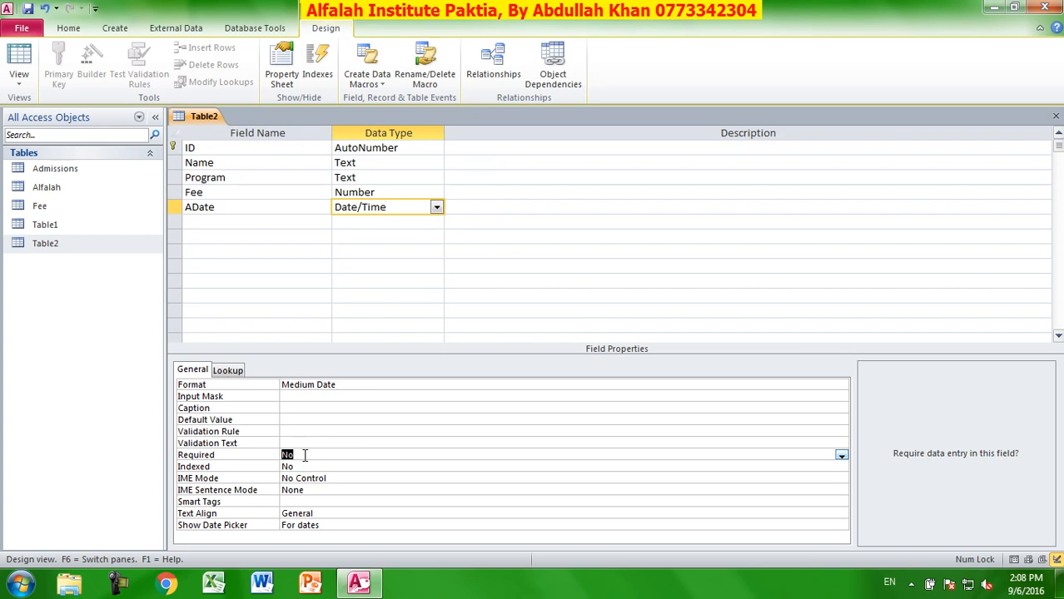
{"action": "left_click", "coordinate": [301, 468]}
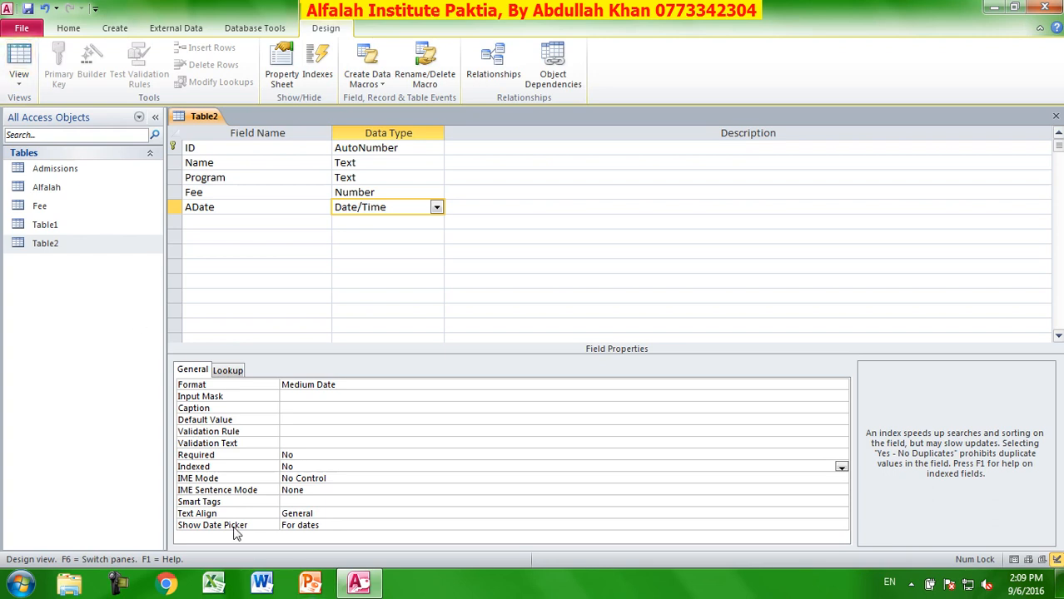
{"action": "left_click", "coordinate": [367, 523]}
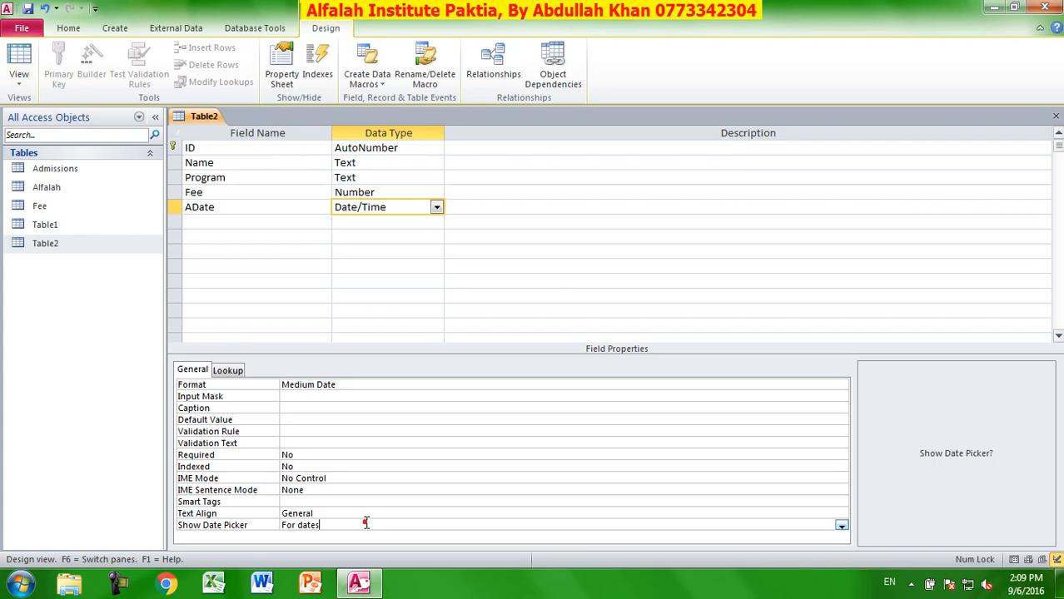
{"action": "left_click", "coordinate": [842, 527]}
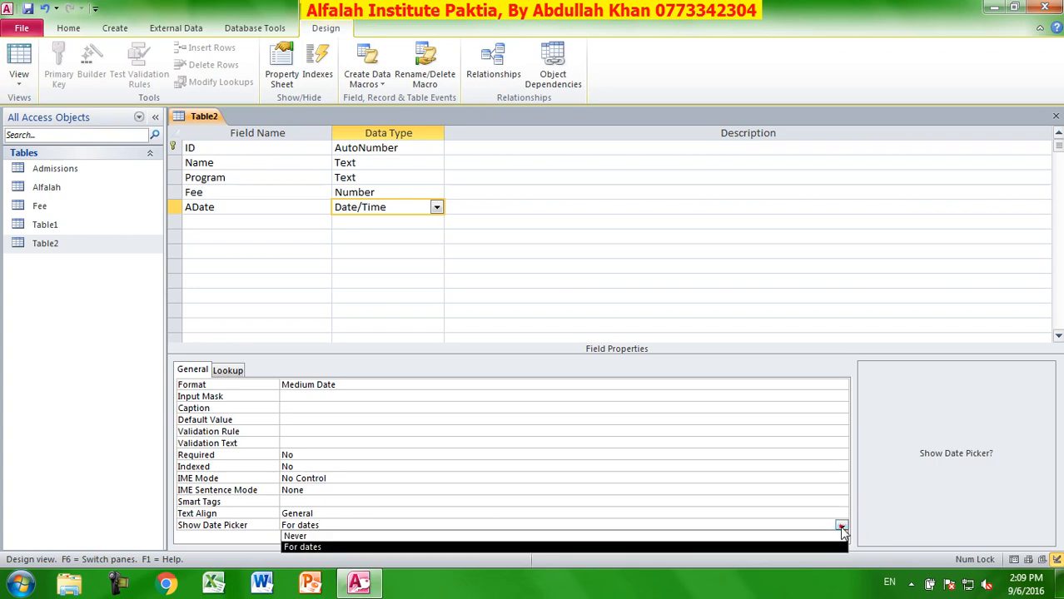
{"action": "left_click", "coordinate": [841, 459]}
- Save the table and fill ADate in a new record with today's date using the date picker
{"action": "left_click", "coordinate": [18, 62]}
{"action": "left_click", "coordinate": [498, 332]}
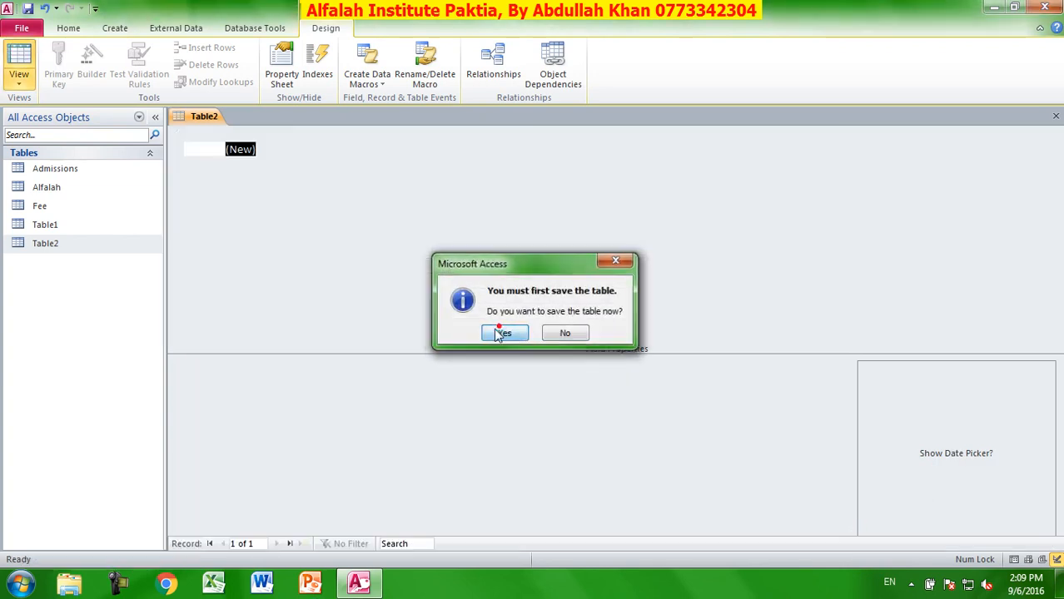
{"action": "left_click", "coordinate": [509, 149]}
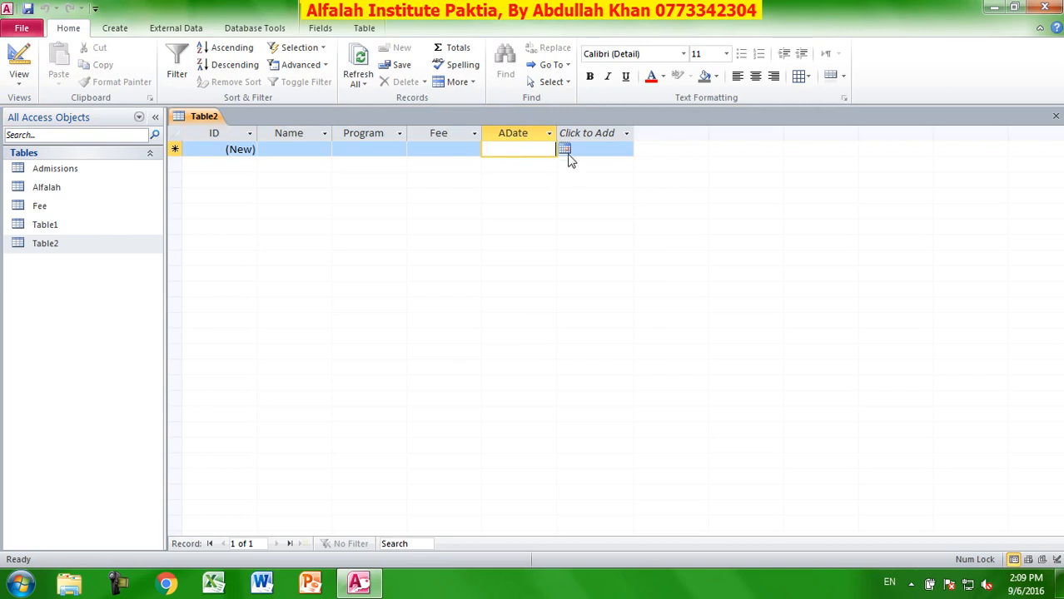
{"action": "left_click", "coordinate": [565, 151]}
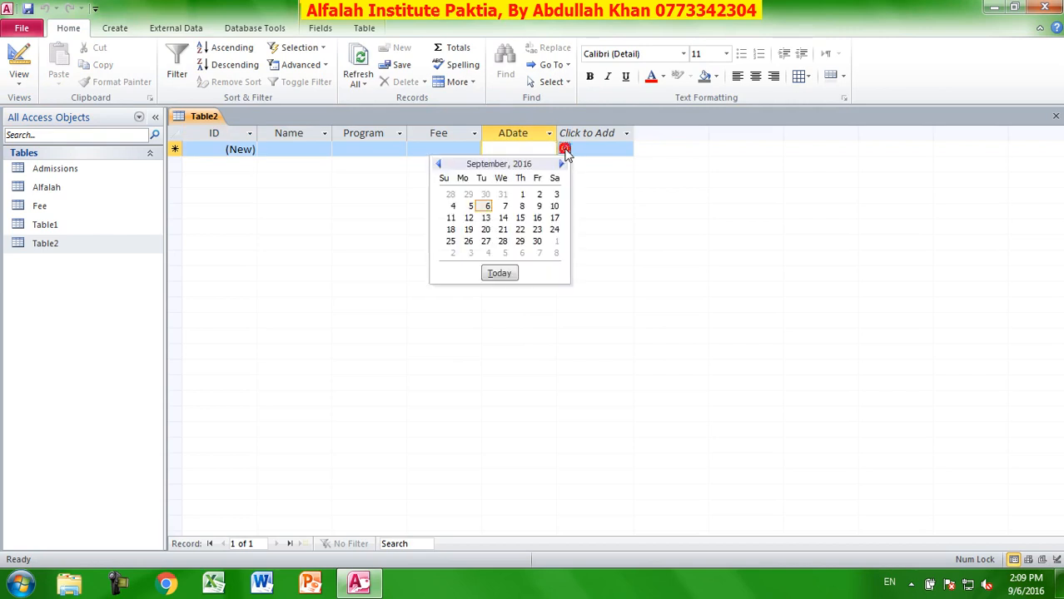
{"action": "left_click", "coordinate": [500, 274]}
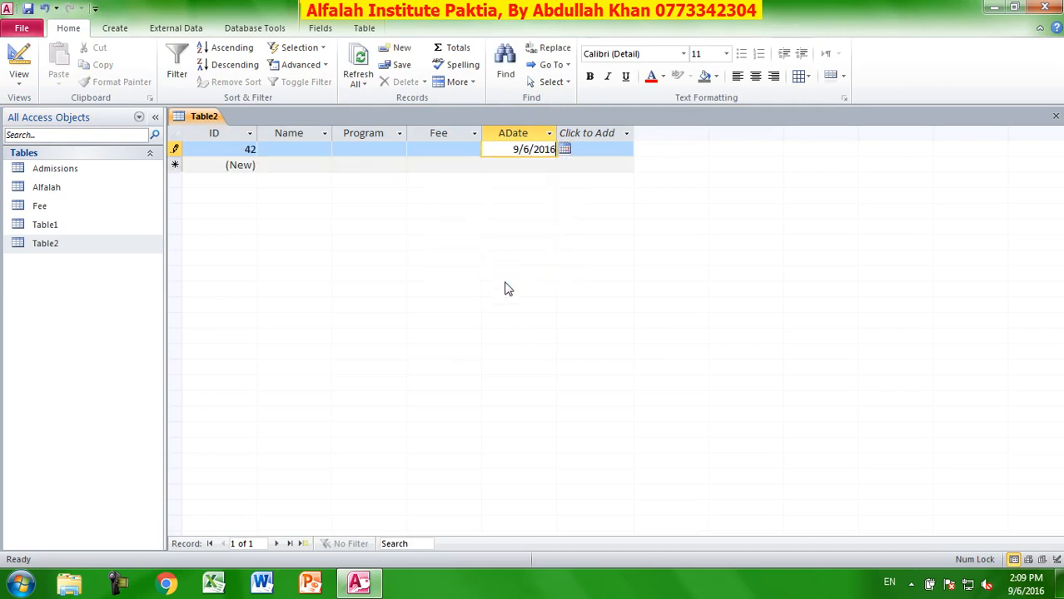
- Set Show Date Picker to Never for ADate, save the table and check the ADate cell of a new record
{"action": "left_click", "coordinate": [20, 58]}
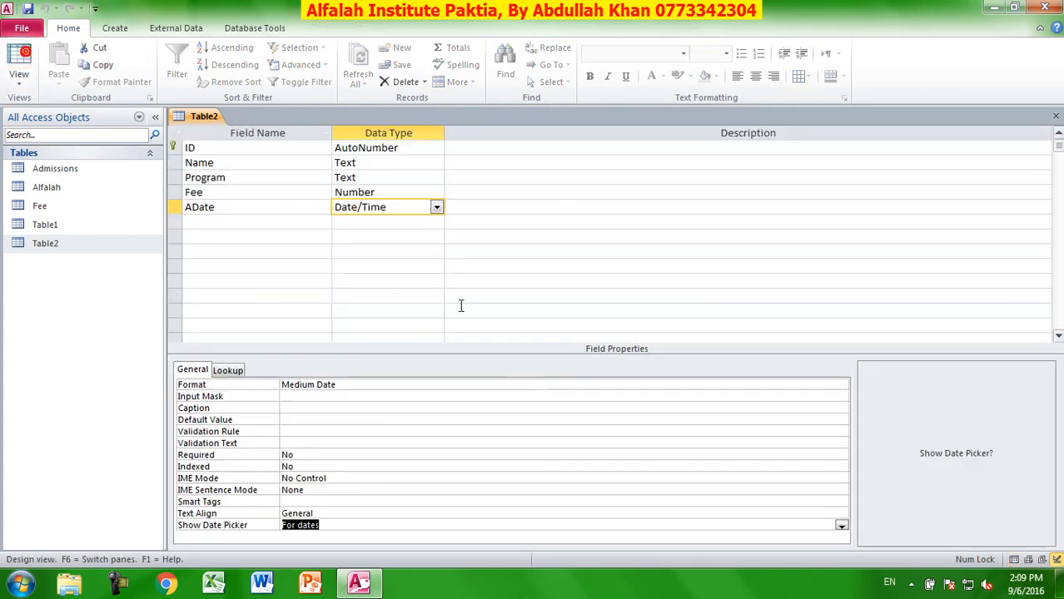
{"action": "left_click", "coordinate": [840, 526]}
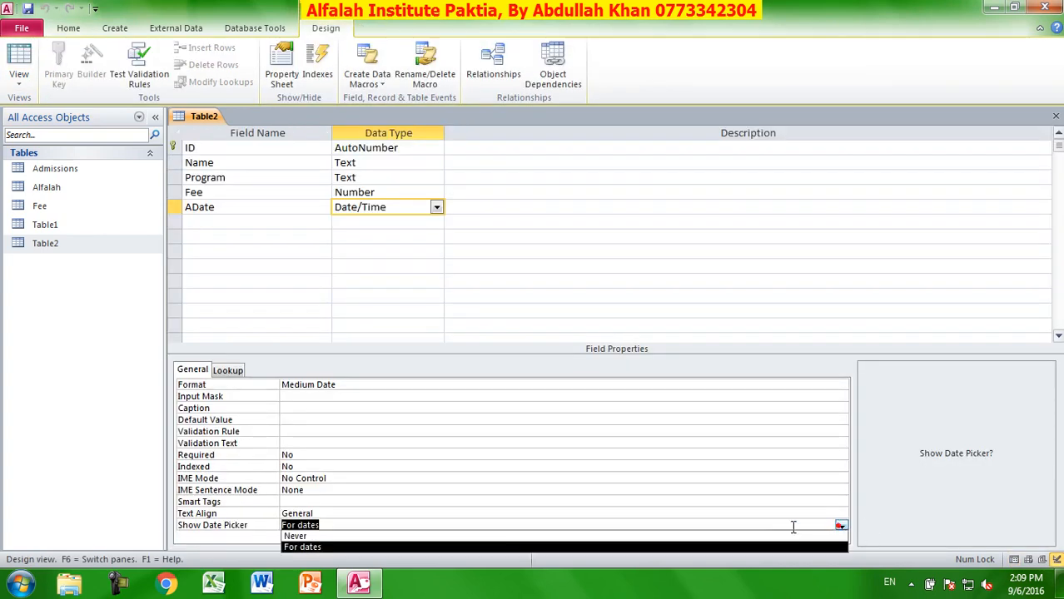
{"action": "left_click", "coordinate": [469, 538]}
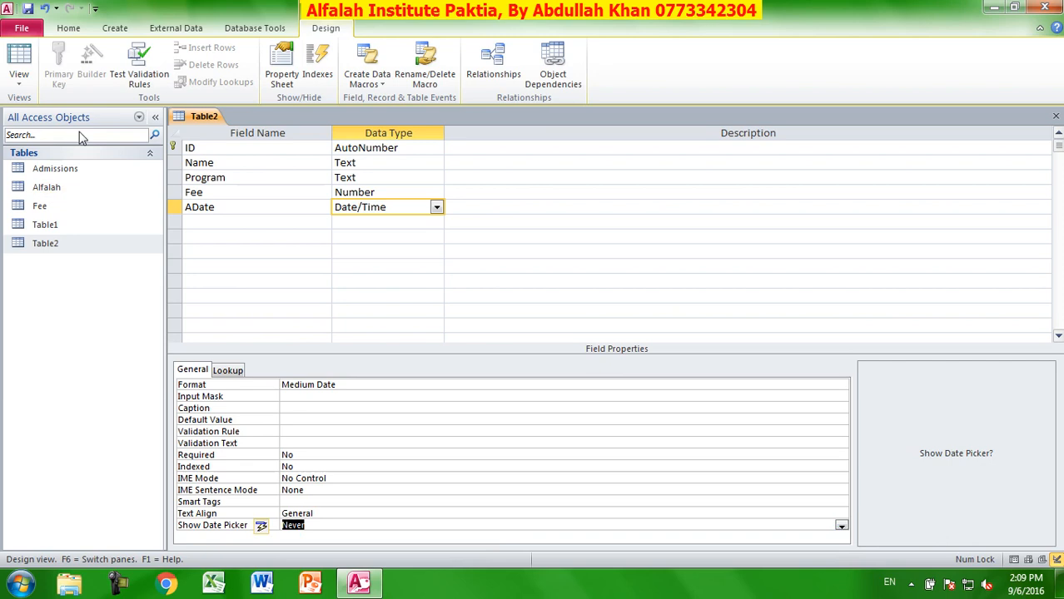
{"action": "left_click", "coordinate": [19, 58]}
{"action": "left_click", "coordinate": [504, 330]}
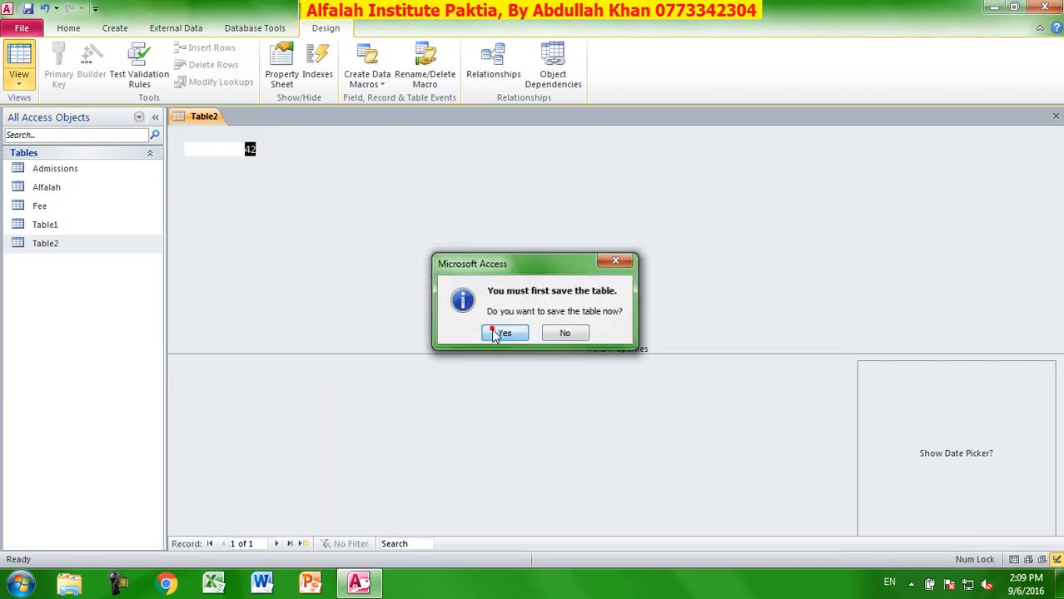
{"action": "left_click", "coordinate": [524, 164]}
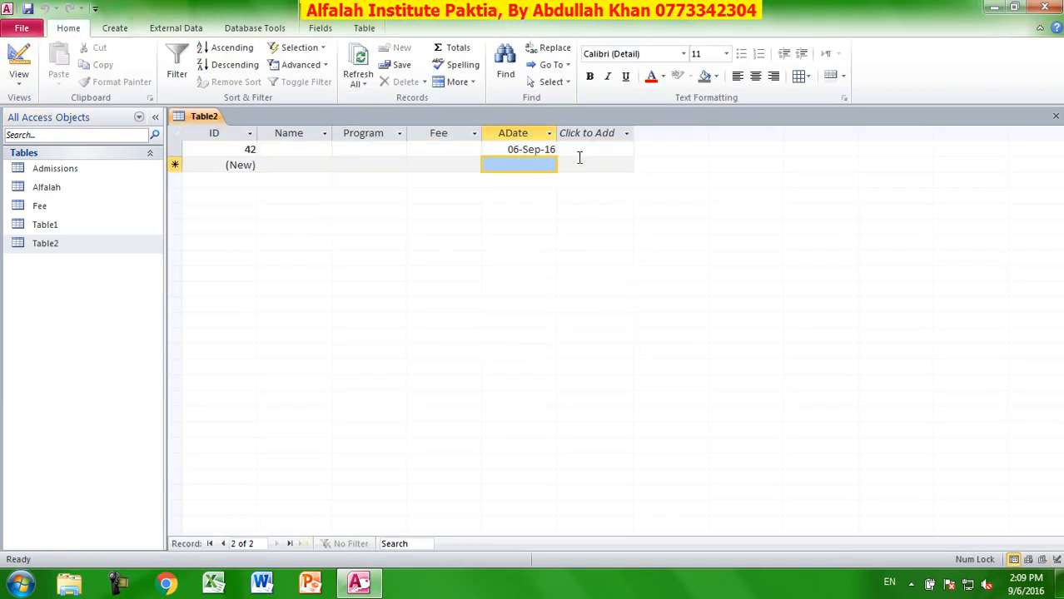
- Add a field named AFee with the Currency data type below ADate in the table design
{"action": "left_click", "coordinate": [12, 53]}
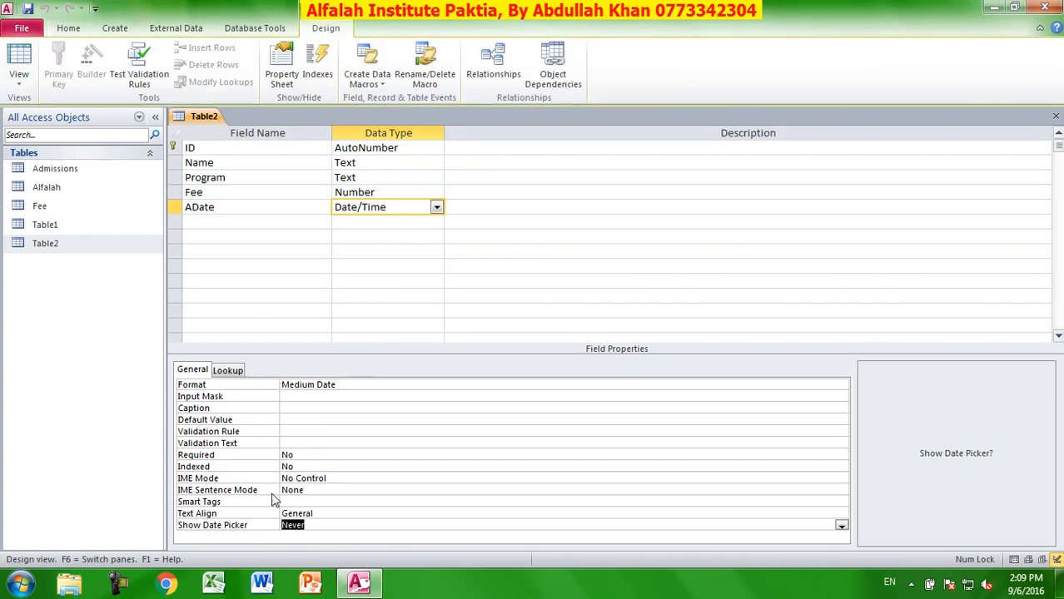
{"action": "left_click", "coordinate": [436, 207]}
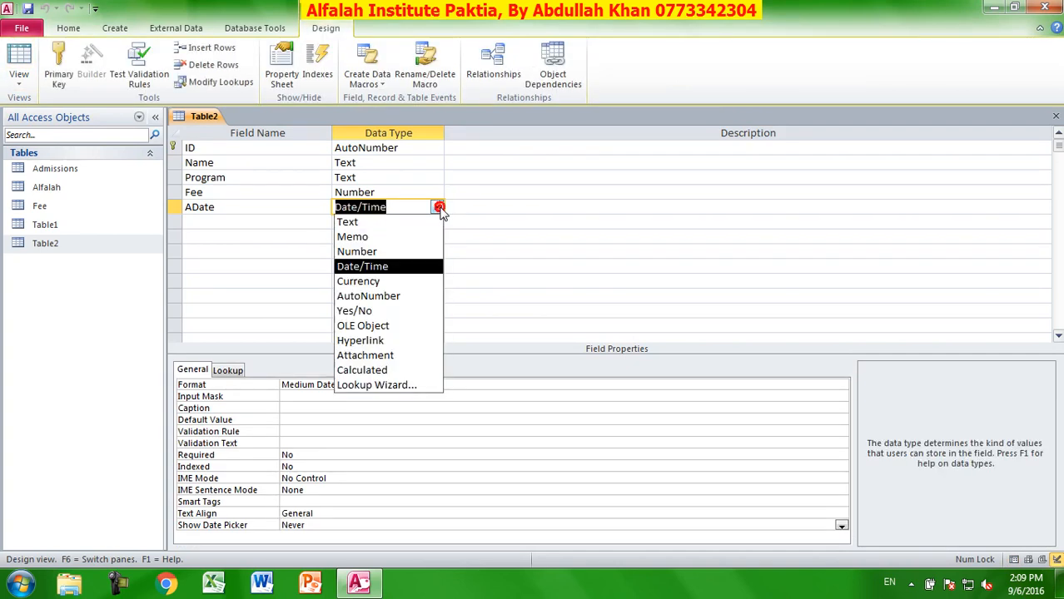
{"action": "left_click", "coordinate": [248, 222]}
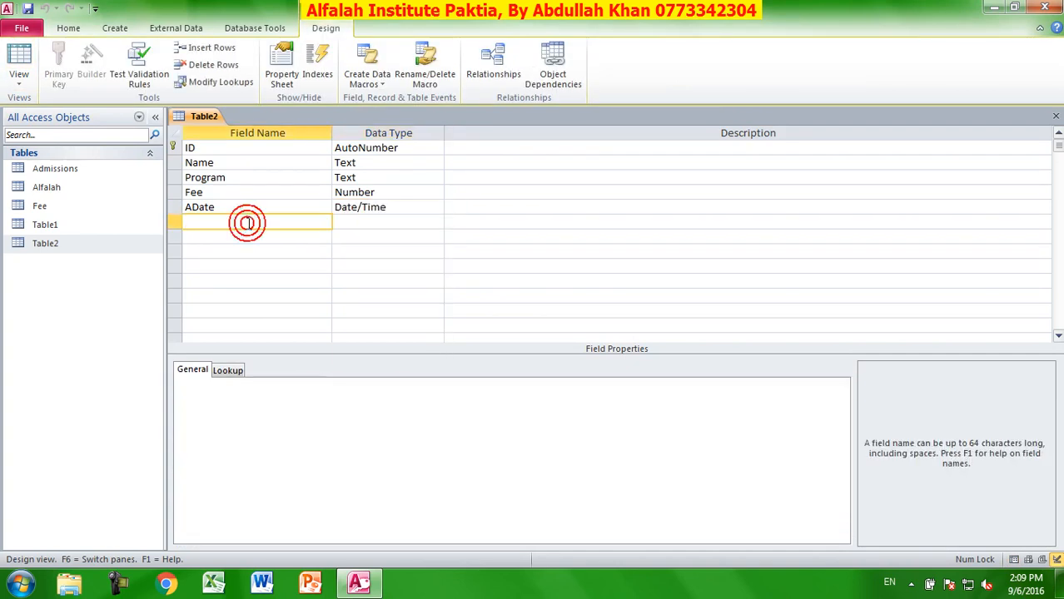
{"action": "type", "text": "Ad"}
{"action": "key", "text": "Tab"}
{"action": "type", "text": "c"}
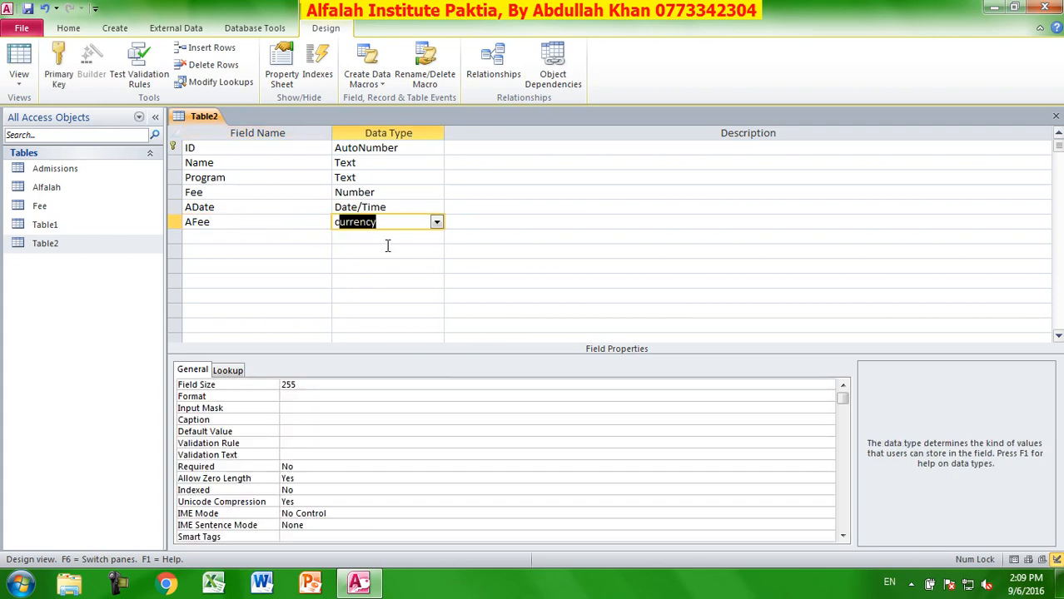
{"action": "left_click", "coordinate": [385, 241]}
{"action": "left_click", "coordinate": [389, 220]}
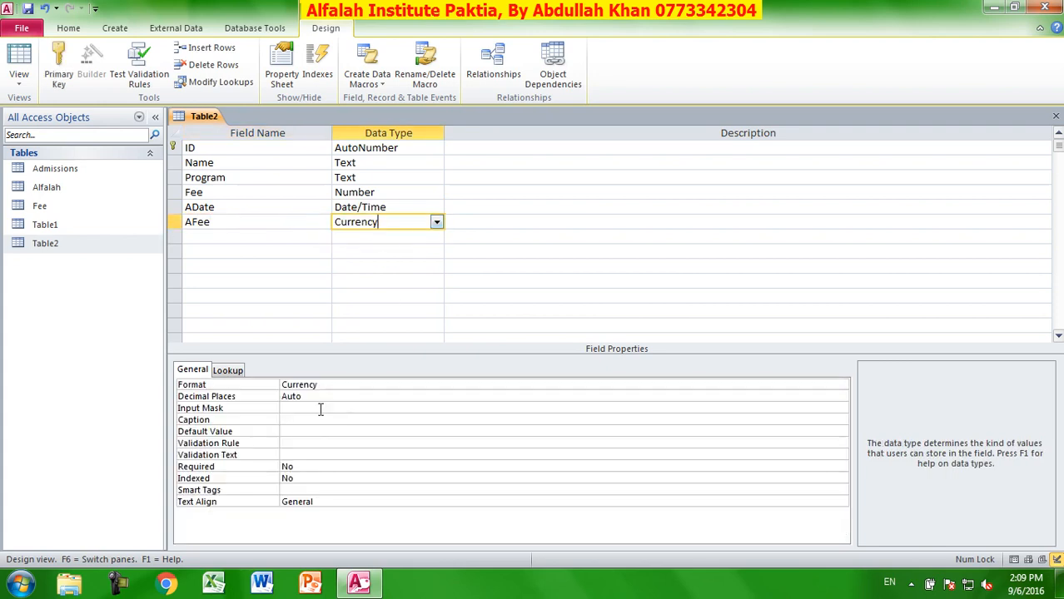
- Set the AFee field's format to Currency with 2 decimal places
{"action": "left_click", "coordinate": [325, 383]}
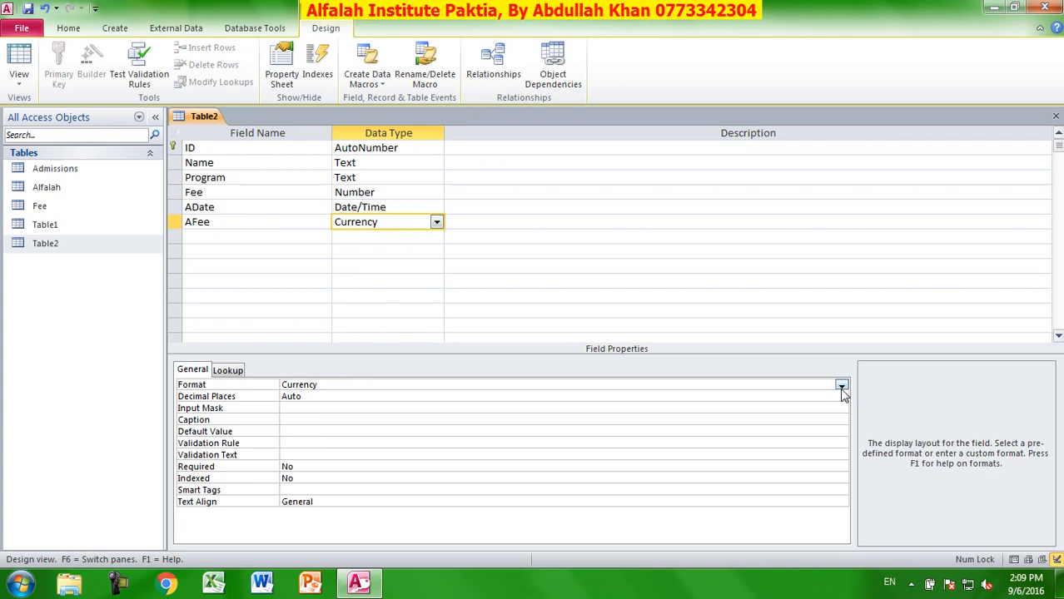
{"action": "left_click", "coordinate": [841, 387]}
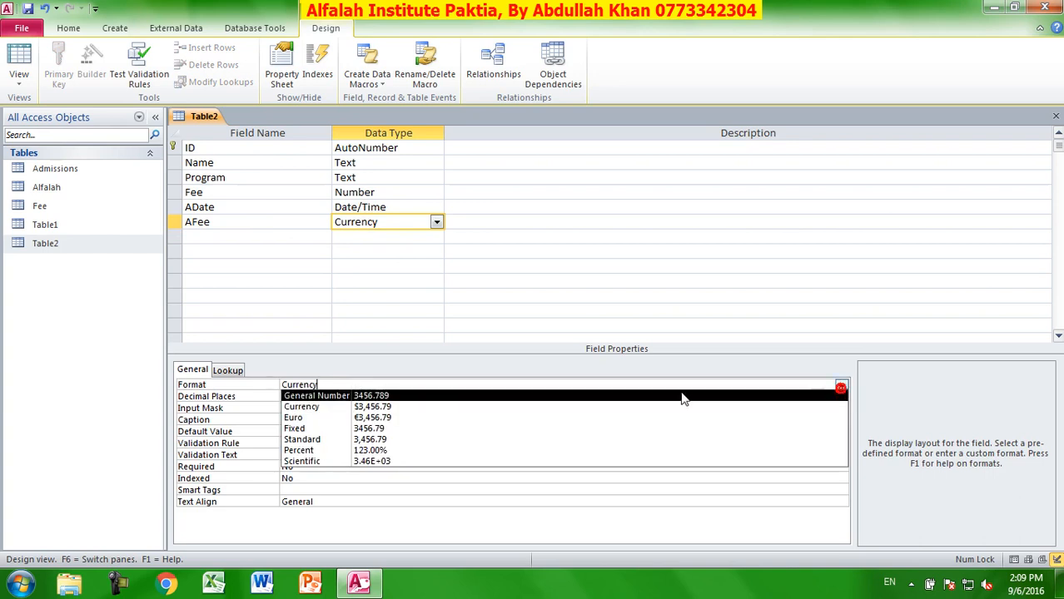
{"action": "left_click", "coordinate": [403, 407]}
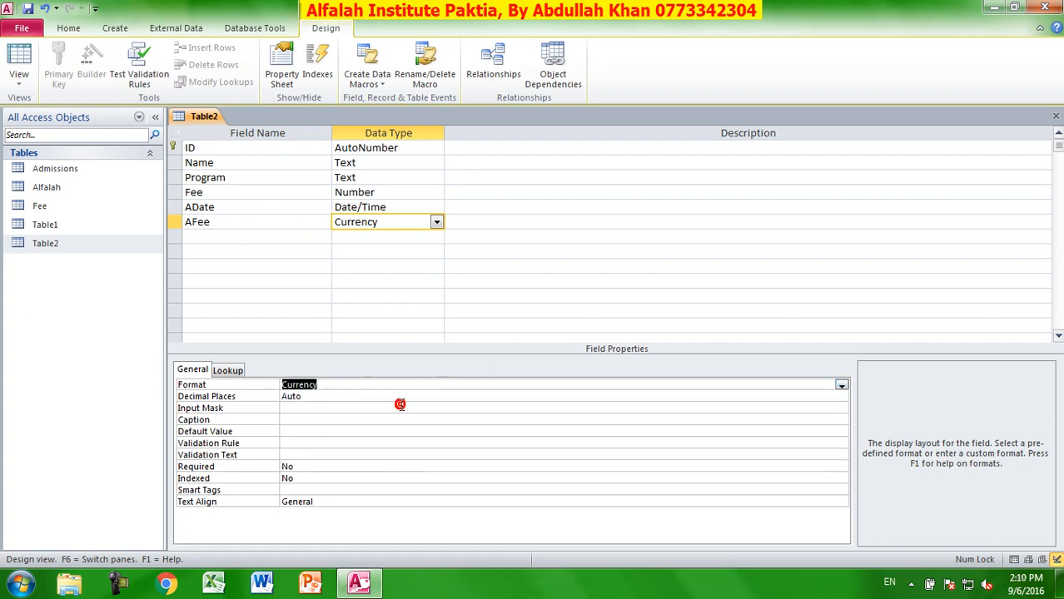
{"action": "left_click", "coordinate": [319, 399]}
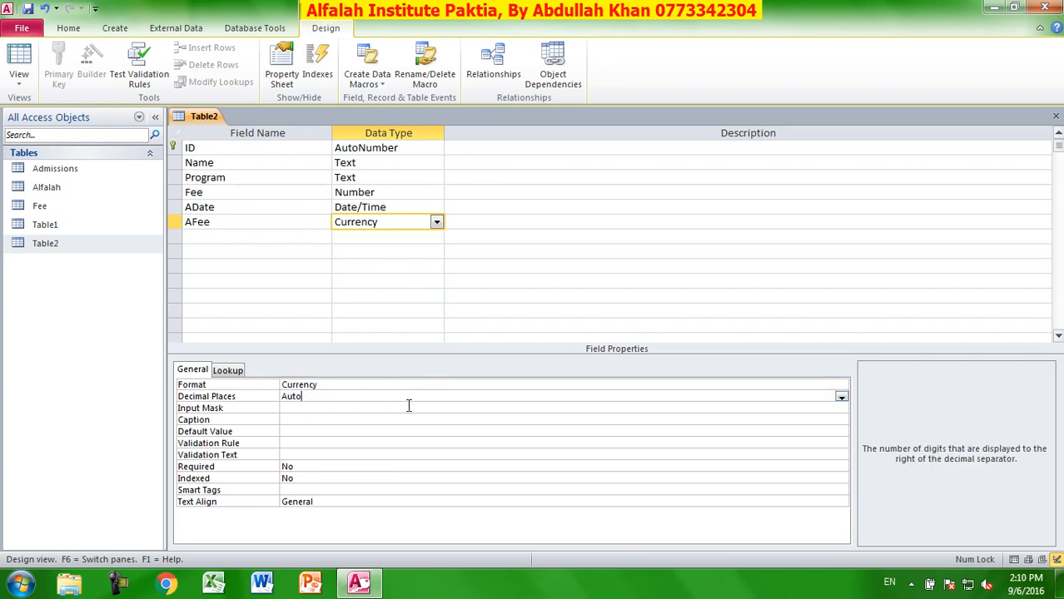
{"action": "left_click", "coordinate": [841, 397]}
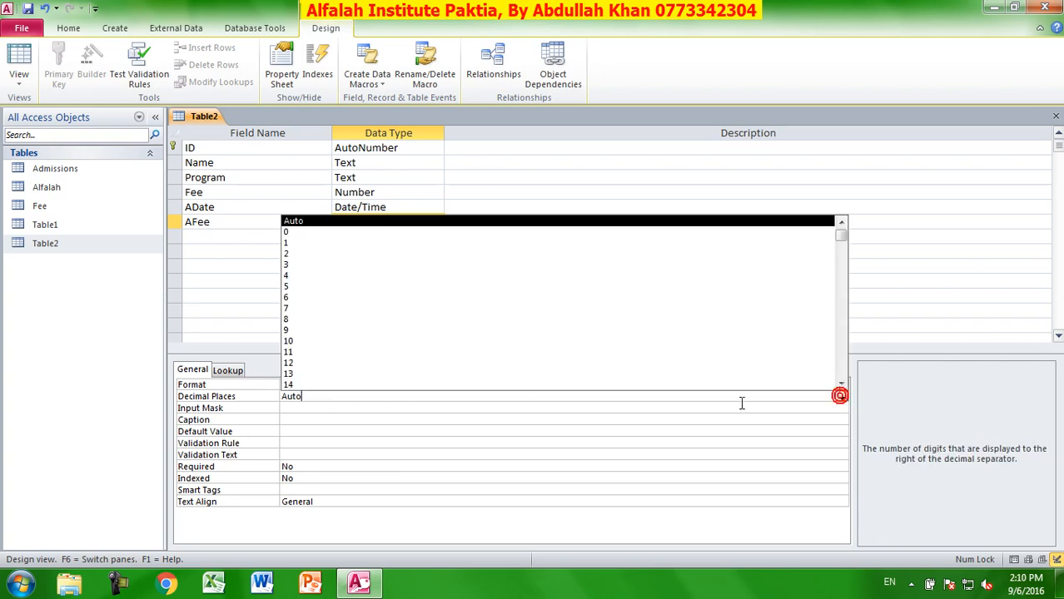
{"action": "left_click", "coordinate": [358, 263]}
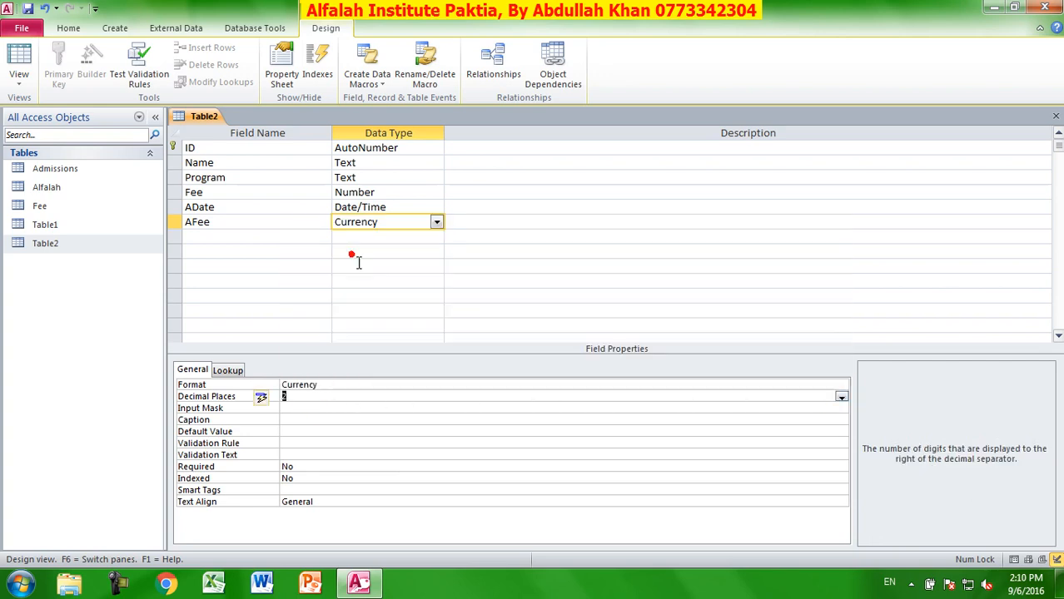
- Save the table and enter 500 as the AFee of the existing record
{"action": "left_click", "coordinate": [14, 57]}
{"action": "left_click", "coordinate": [506, 330]}
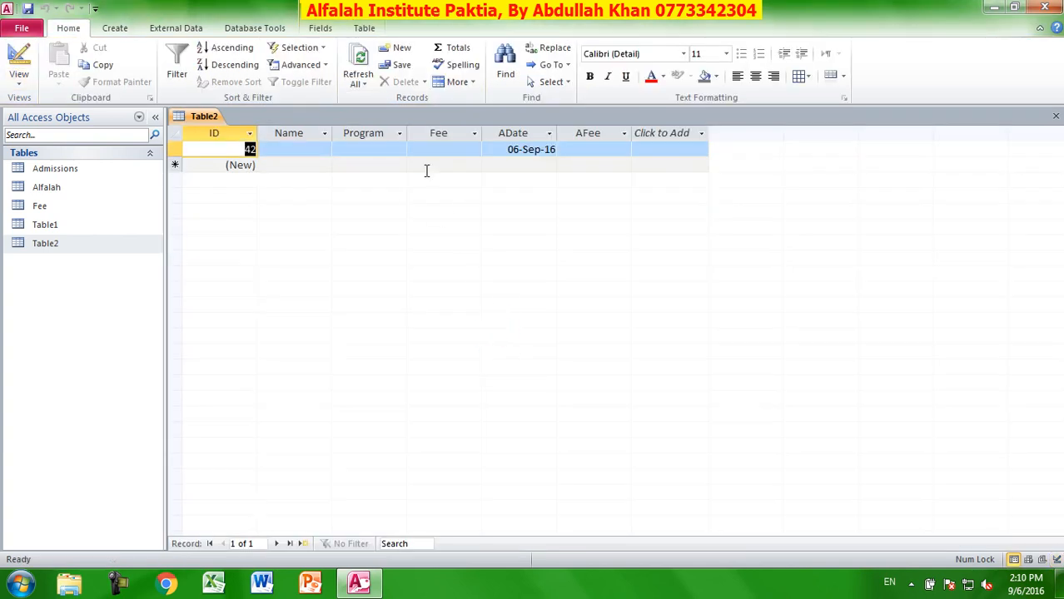
{"action": "left_click", "coordinate": [419, 150]}
{"action": "left_click", "coordinate": [585, 150]}
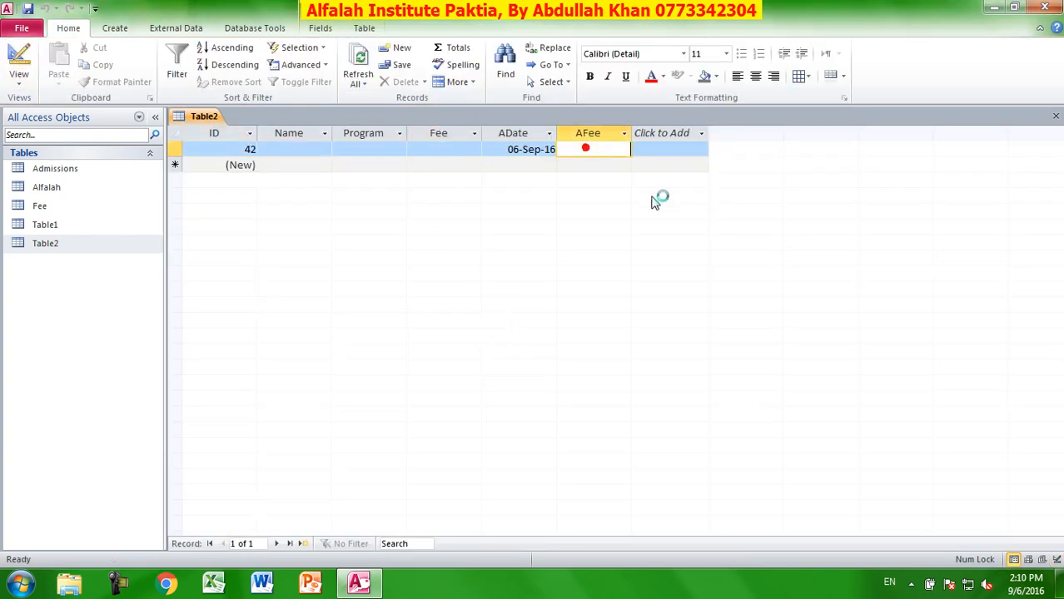
{"action": "type", "text": "500"}
{"action": "key", "text": "Down"}
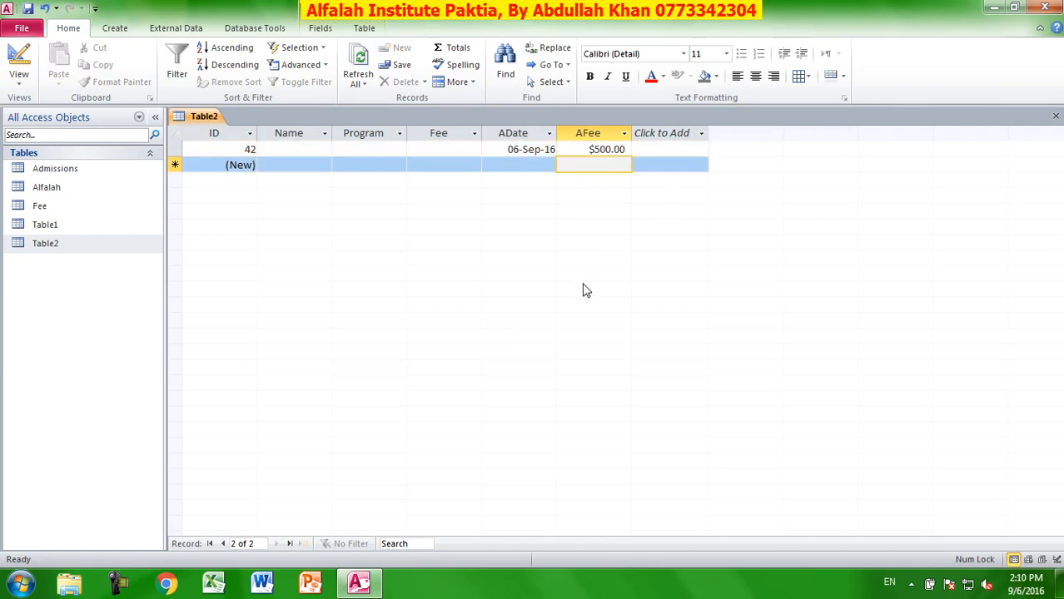
- Delete the test record from the datasheet and return to the table design
{"action": "key", "text": "ctrl+a"}
{"action": "key", "text": "Delete"}
{"action": "left_click", "coordinate": [508, 342]}
{"action": "left_click", "coordinate": [18, 65]}
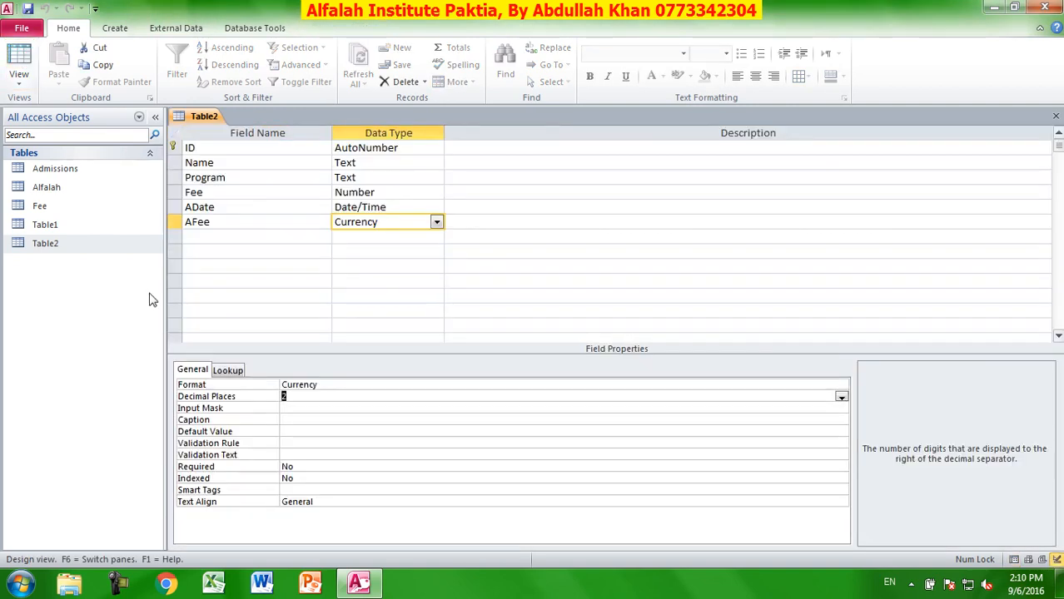
- Set the AFee field's decimal places to 0, save the table and try to start the Input Mask Wizard for the field
{"action": "left_click", "coordinate": [841, 397]}
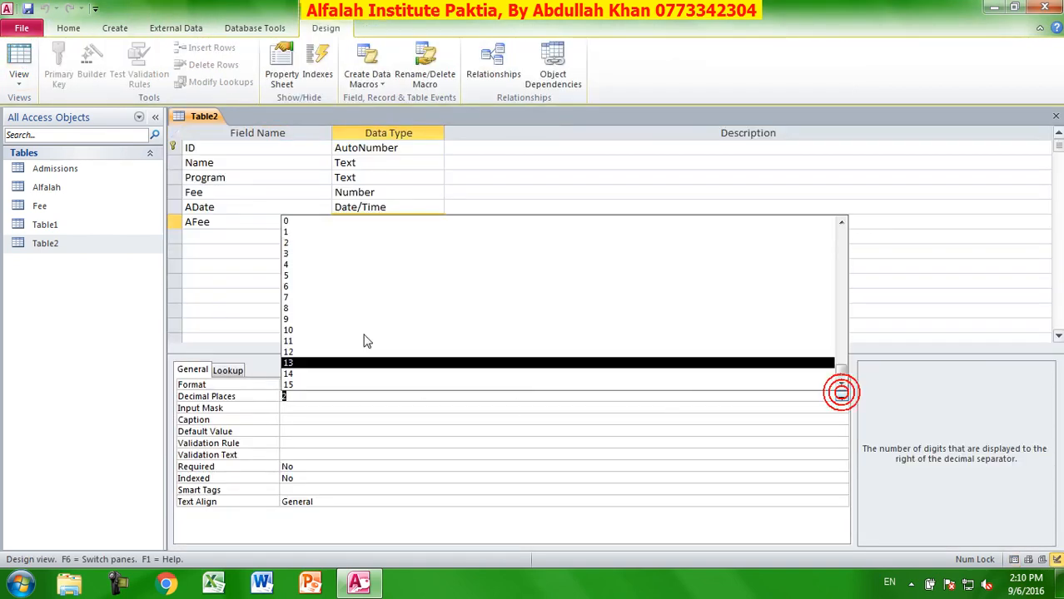
{"action": "left_click", "coordinate": [344, 222]}
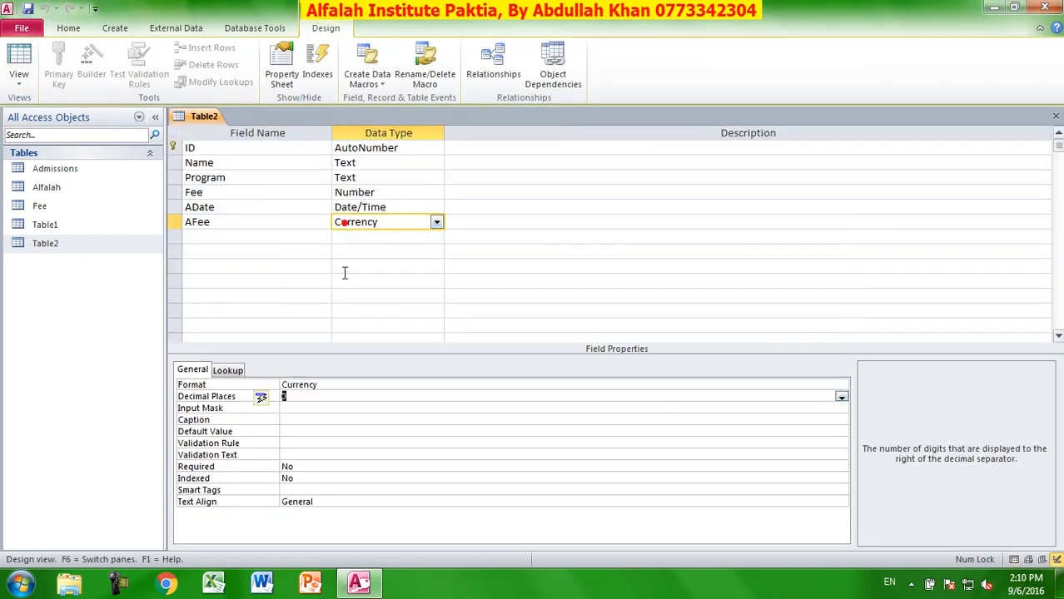
{"action": "left_click", "coordinate": [295, 409]}
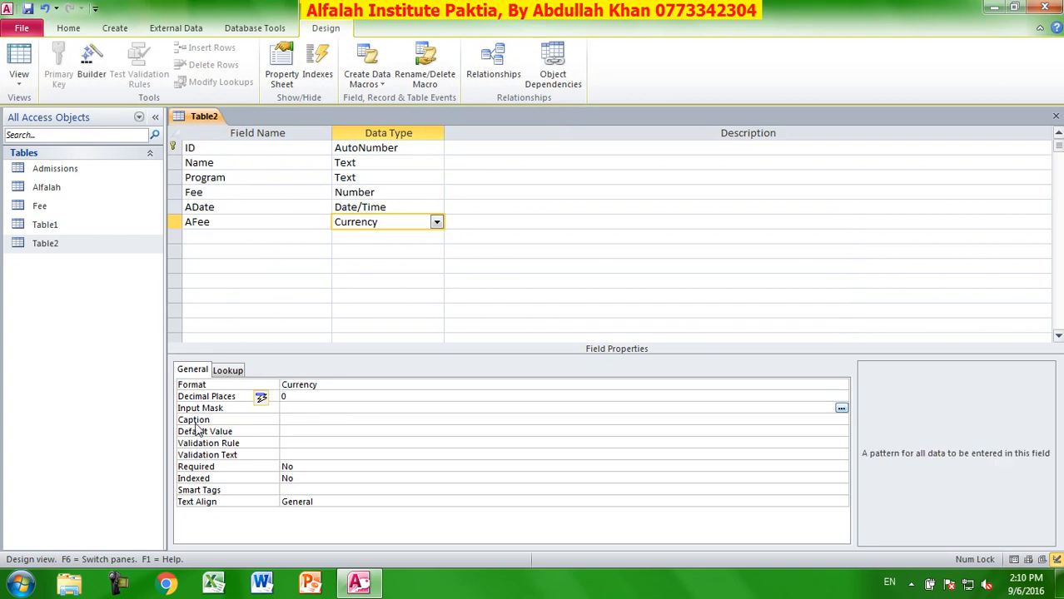
{"action": "left_click", "coordinate": [841, 408]}
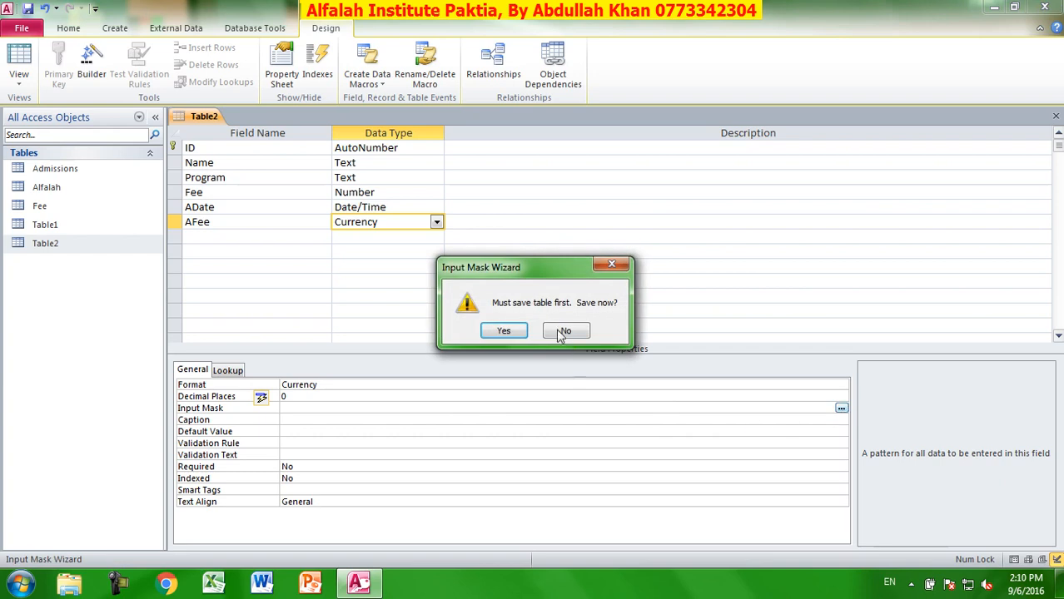
{"action": "left_click", "coordinate": [506, 330]}
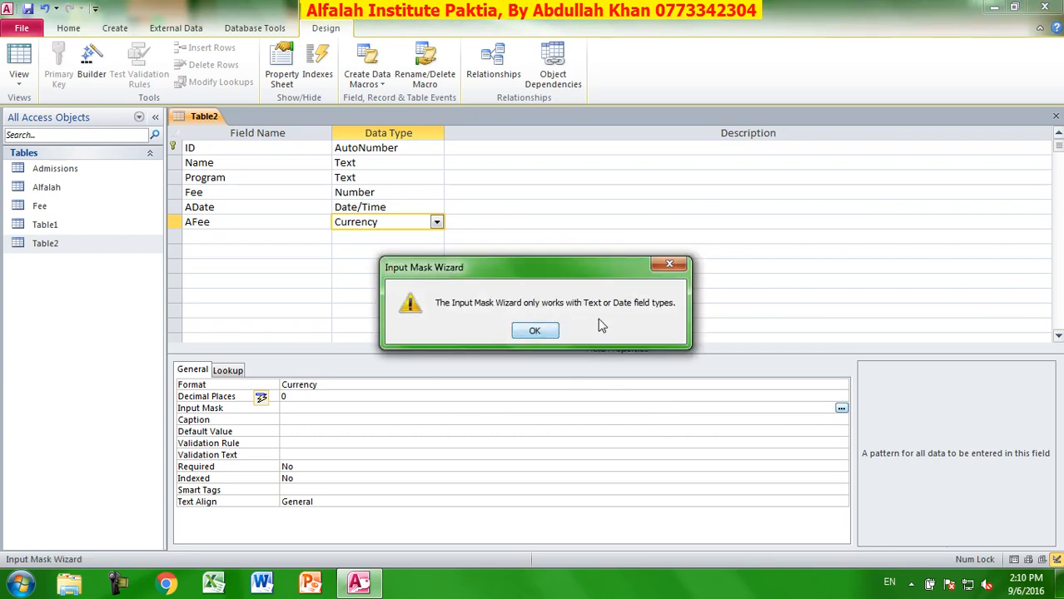
{"action": "left_click", "coordinate": [534, 331]}
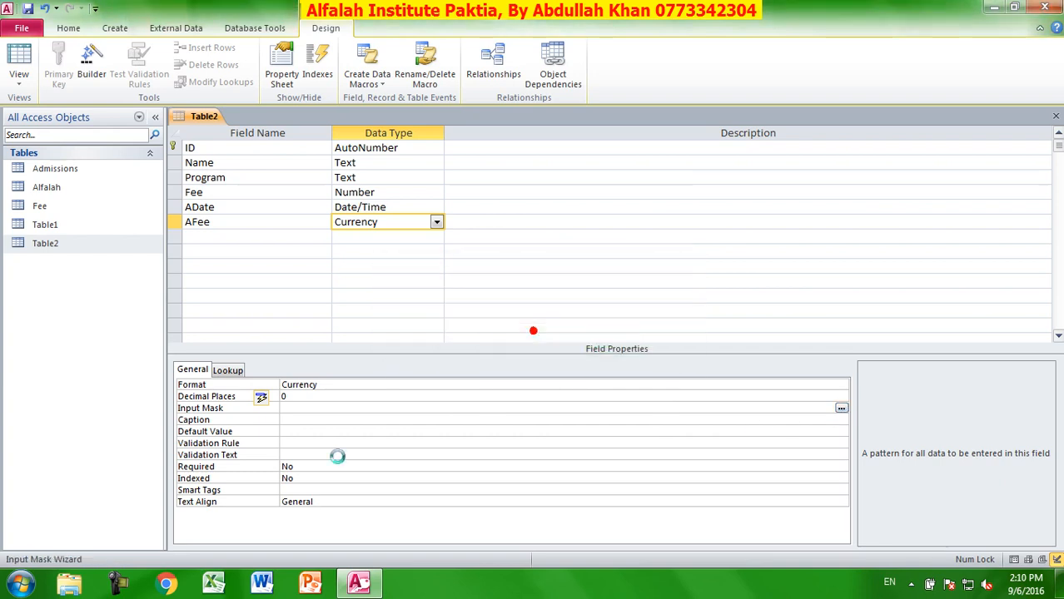
- Enter "in 1000" as the AFee field's validation rule and try to save the table
{"action": "left_click", "coordinate": [296, 419]}
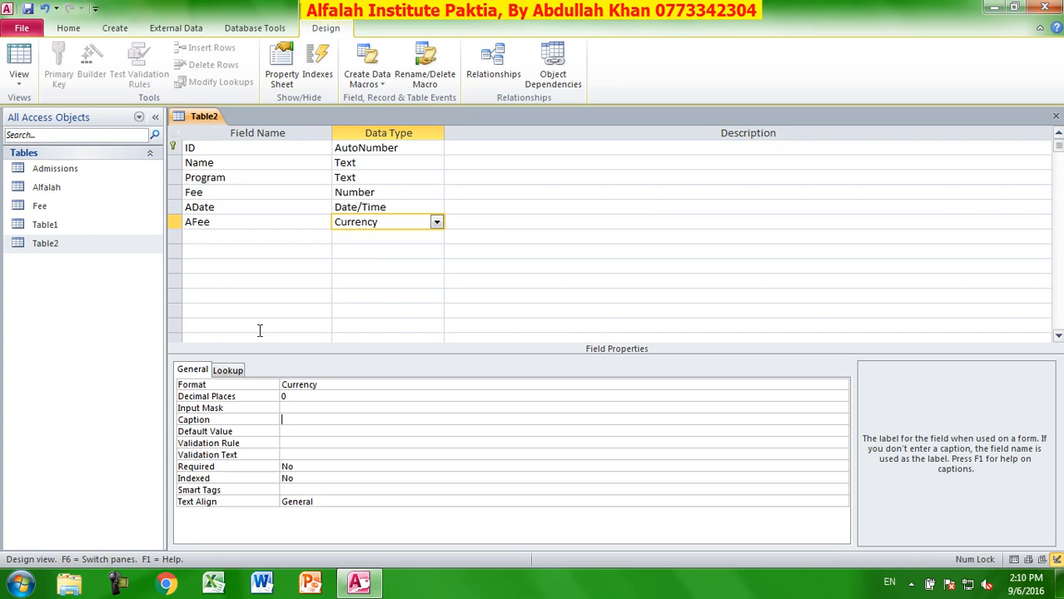
{"action": "left_click", "coordinate": [303, 433]}
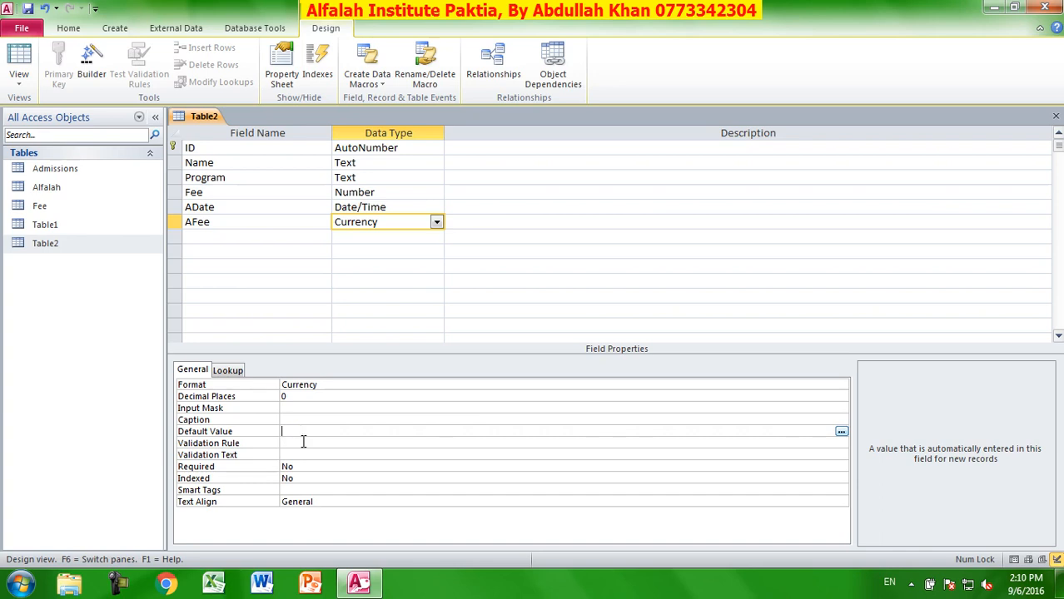
{"action": "left_click", "coordinate": [303, 442]}
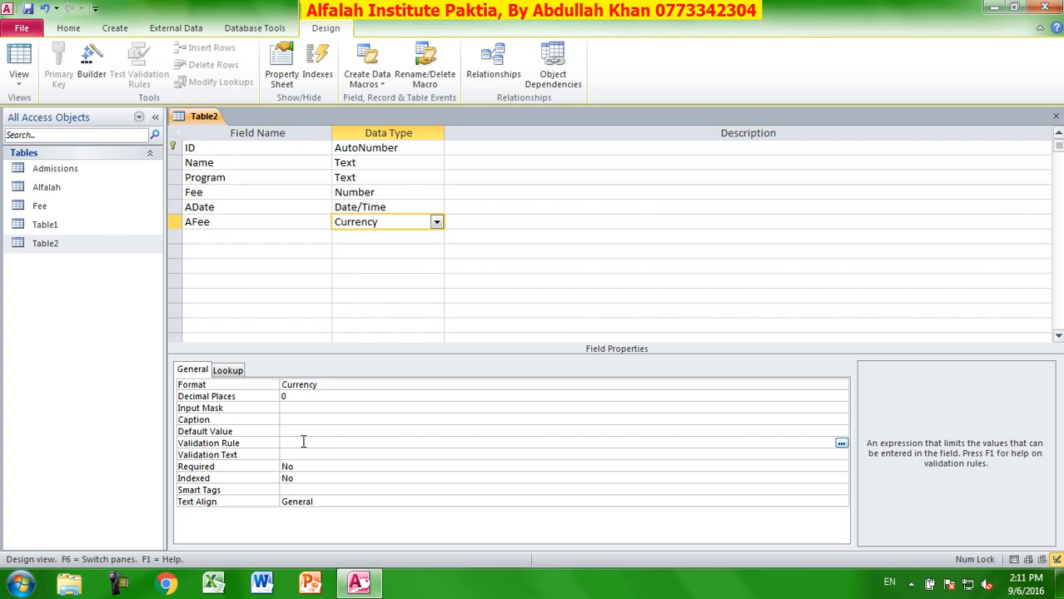
{"action": "type", "text": "in 1"}
{"action": "left_click", "coordinate": [19, 63]}
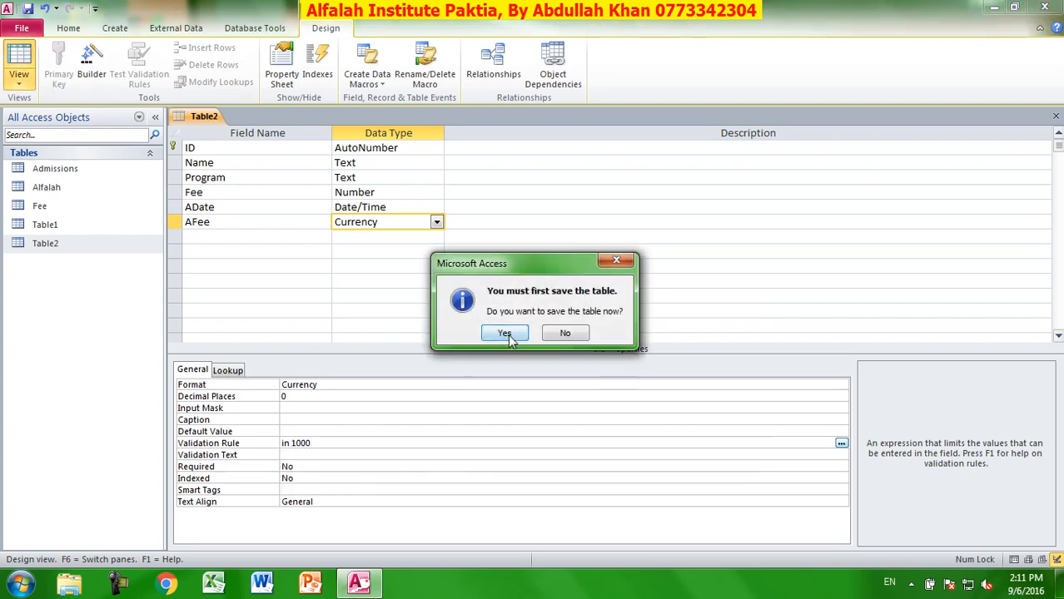
{"action": "left_click", "coordinate": [506, 334]}
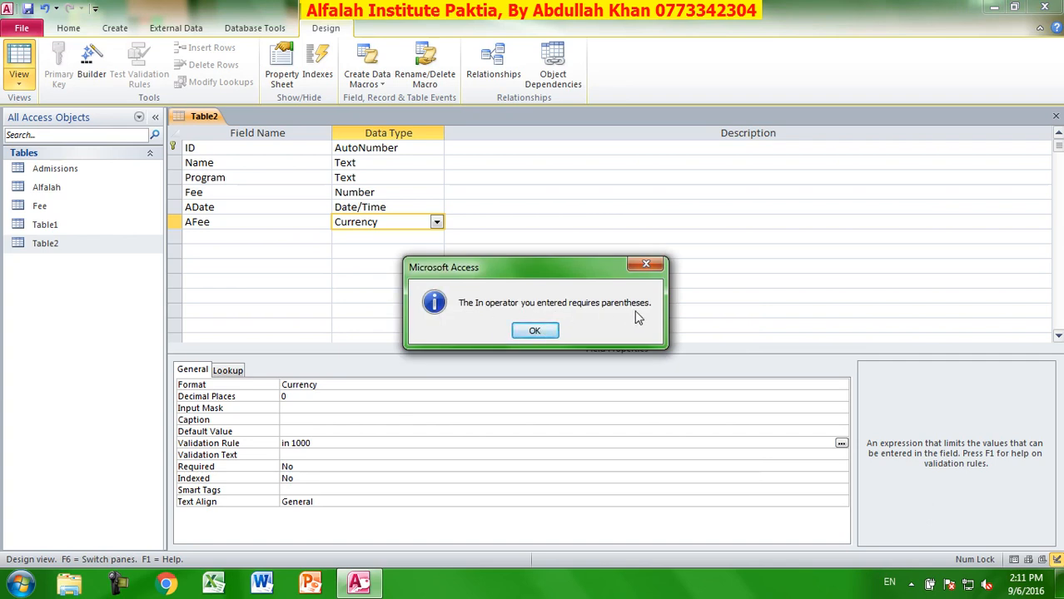
{"action": "left_click", "coordinate": [534, 331]}
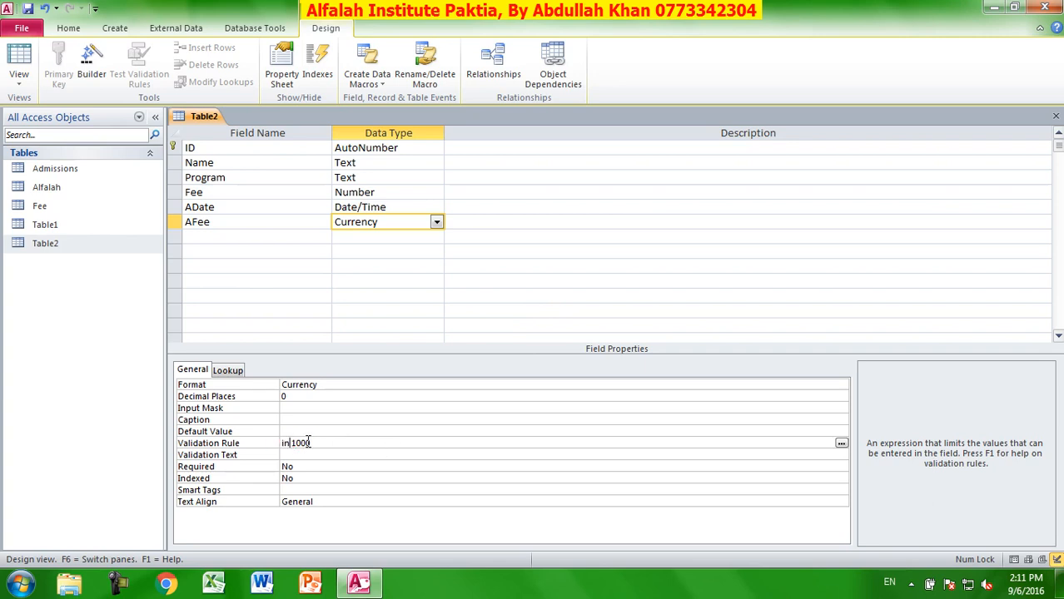
- Correct the AFee validation rule to In (1000), save the table and switch to the datasheet
{"action": "type", "text": "("}
{"action": "left_click", "coordinate": [318, 442]}
{"action": "left_click", "coordinate": [19, 62]}
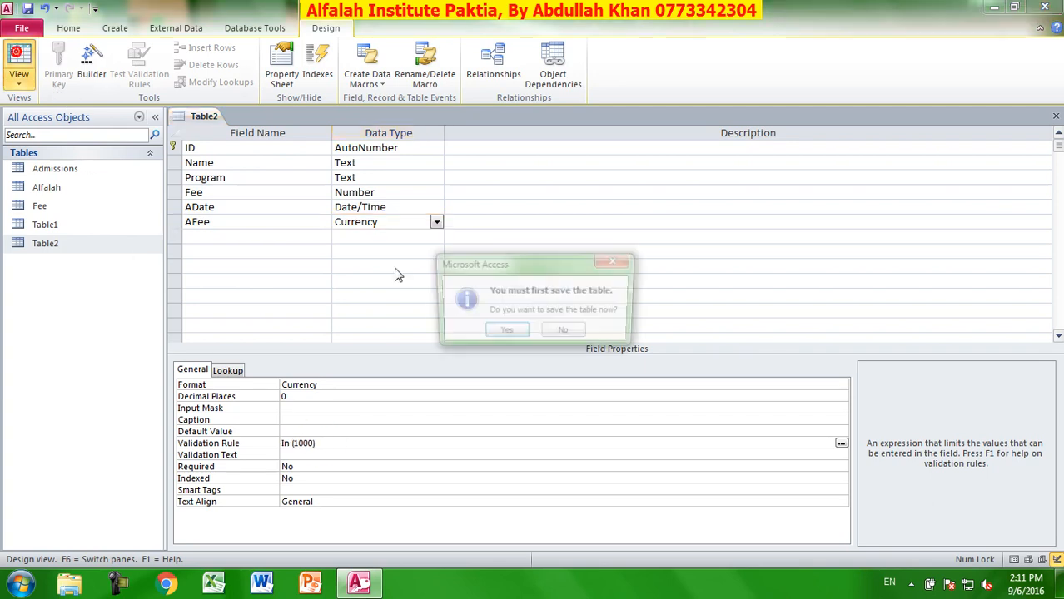
{"action": "left_click", "coordinate": [505, 333]}
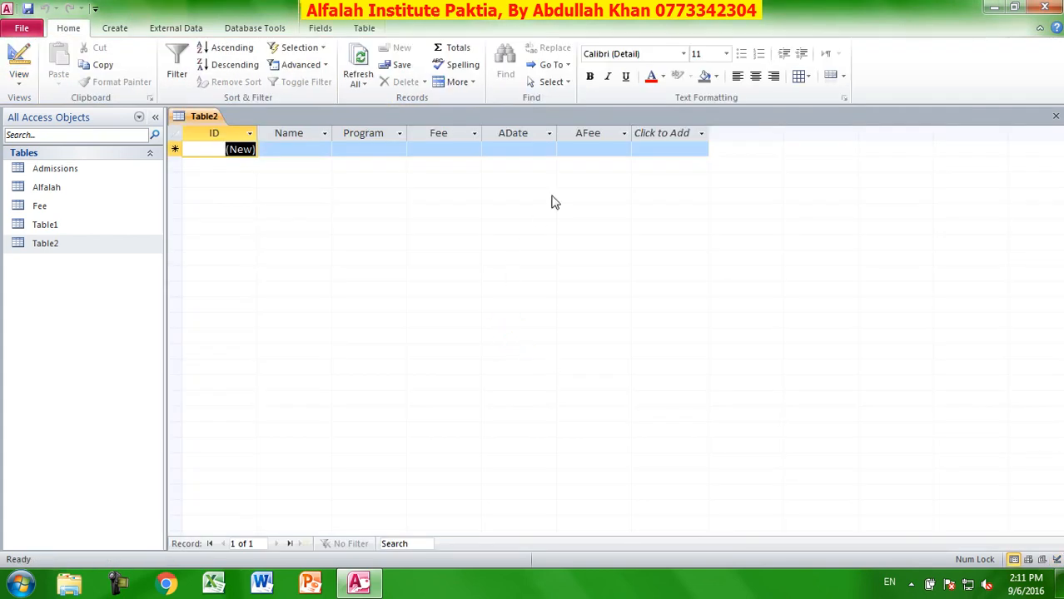
- Try 900 as the AFee of a new record and replace it with 1000
{"action": "left_click", "coordinate": [581, 150]}
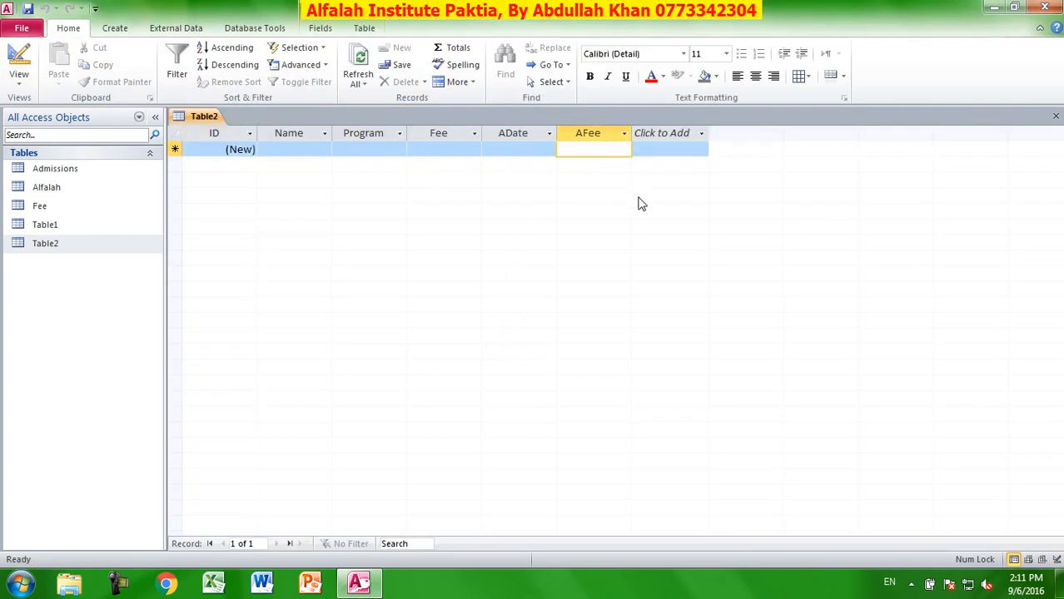
{"action": "type", "text": "900"}
{"action": "key", "text": "Return"}
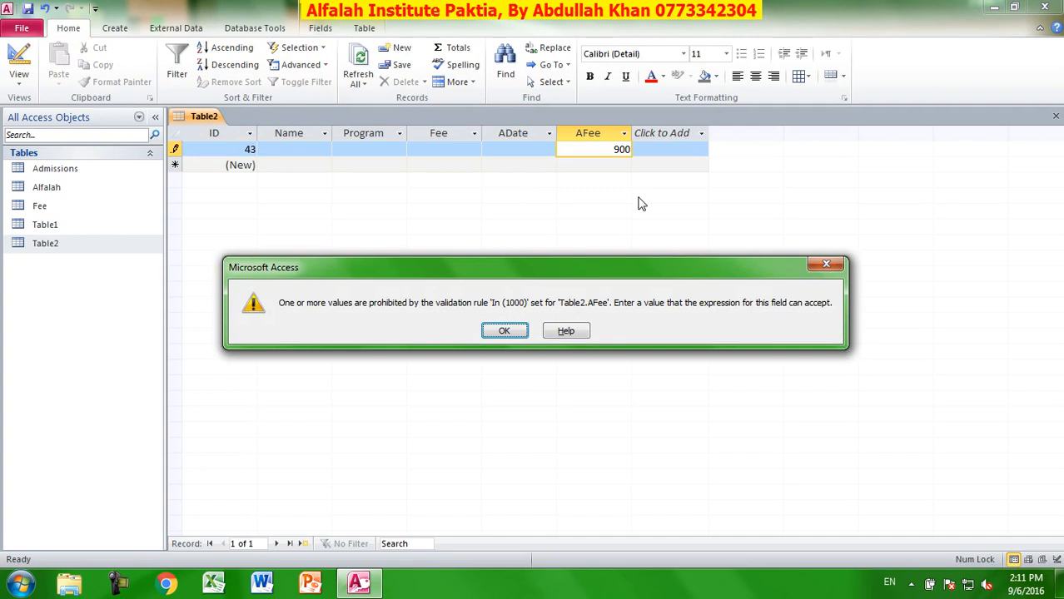
{"action": "key", "text": "Return"}
{"action": "key", "text": "BackSpace"}
{"action": "key", "text": "BackSpace"}
{"action": "key", "text": "BackSpace"}
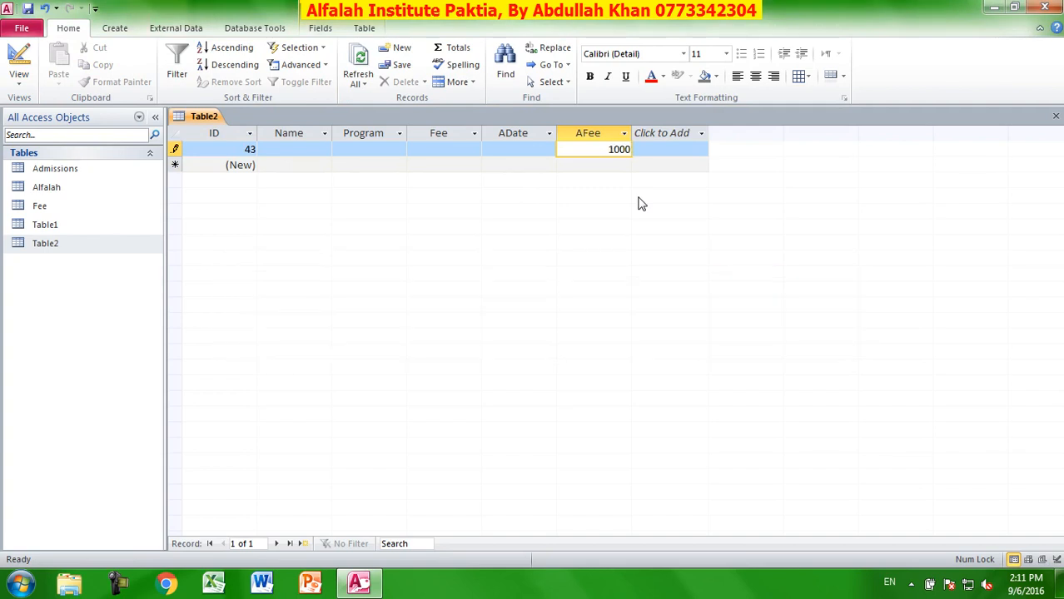
{"action": "key", "text": "Down"}
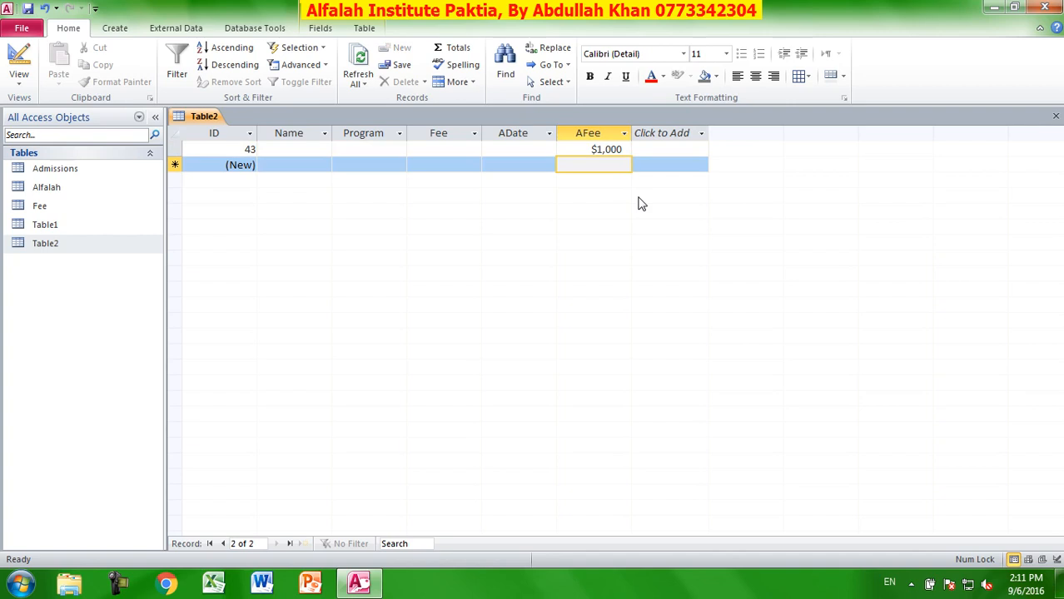
- Try to enter 2000 as the AFee of a second record
{"action": "key", "text": "ctrl+a"}
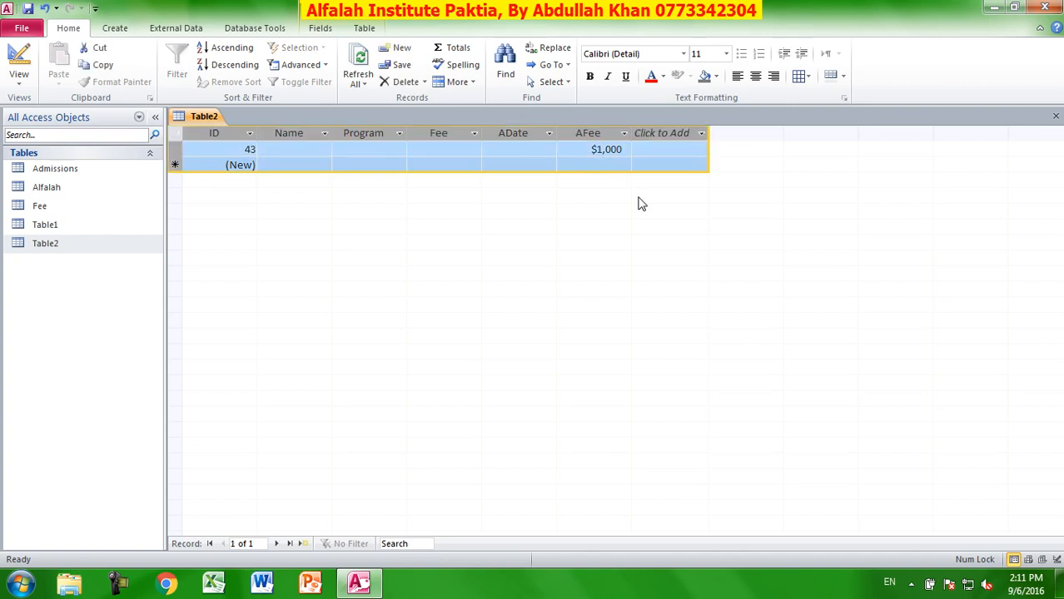
{"action": "left_click", "coordinate": [638, 204]}
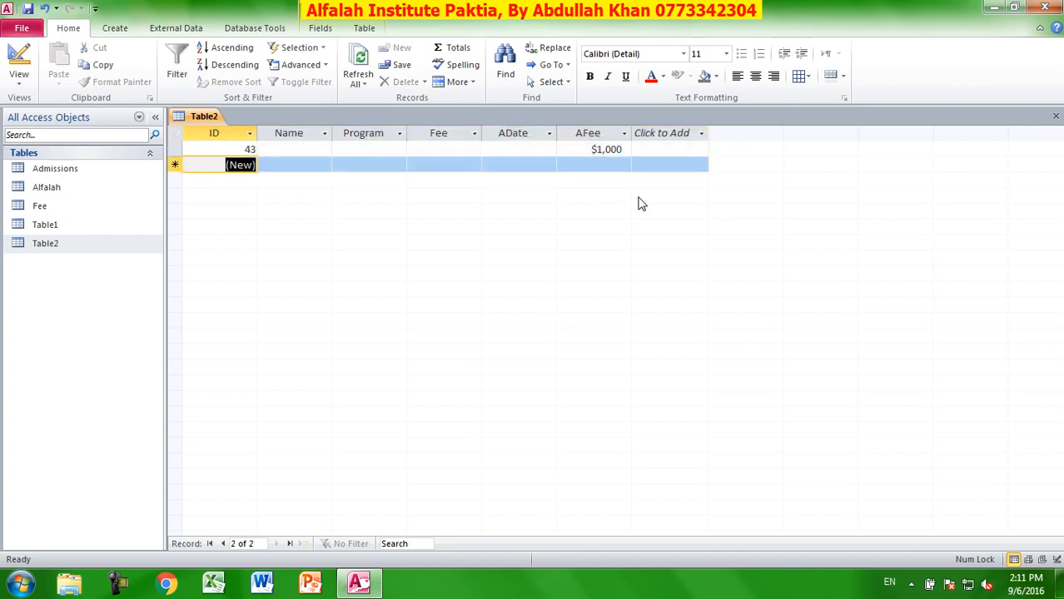
{"action": "key", "text": "End"}
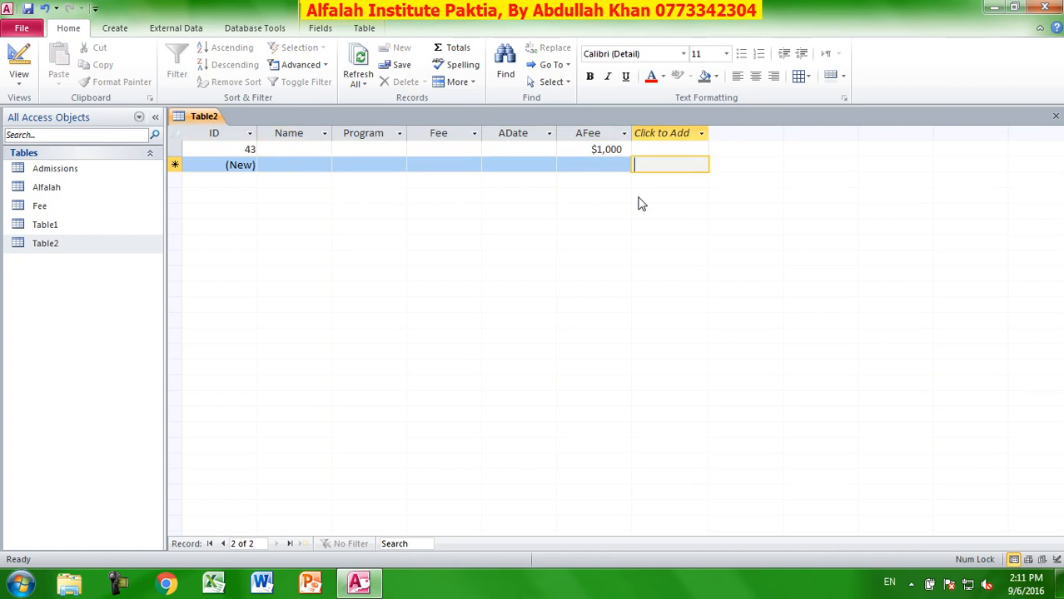
{"action": "key", "text": "Left"}
{"action": "type", "text": "2"}
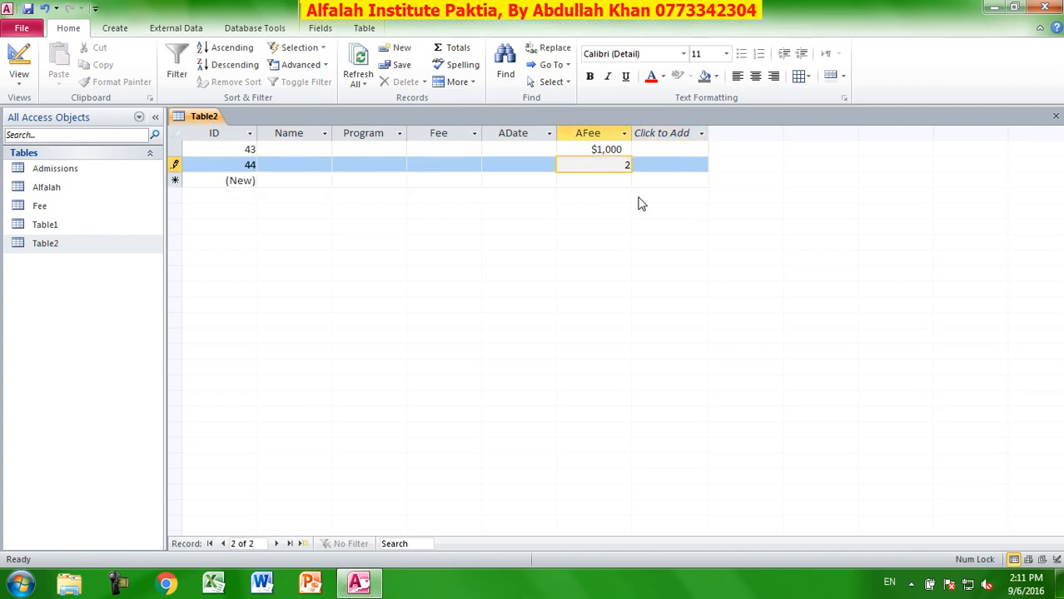
{"action": "key", "text": "Return"}
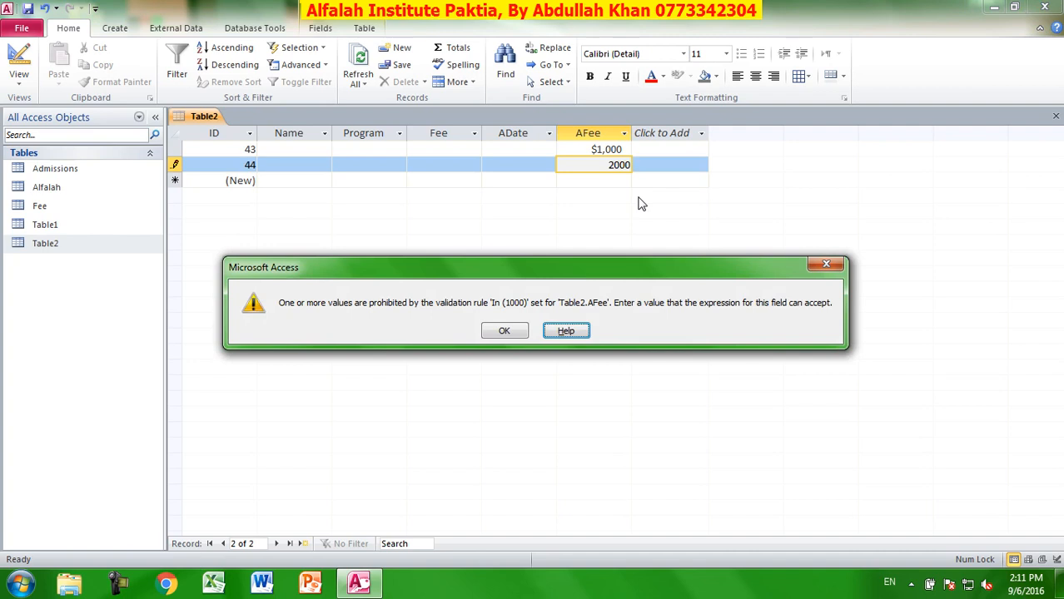
{"action": "key", "text": "Return"}
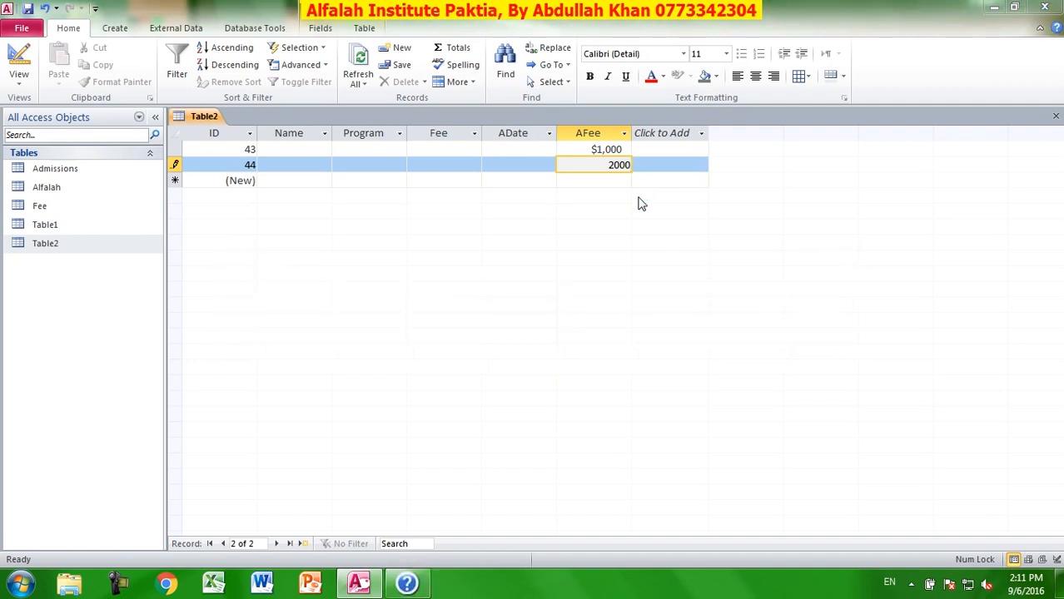
- Clear the AFee entry of the second record and close the Access Help window
{"action": "double_click", "coordinate": [619, 164]}
{"action": "key", "text": "BackSpace"}
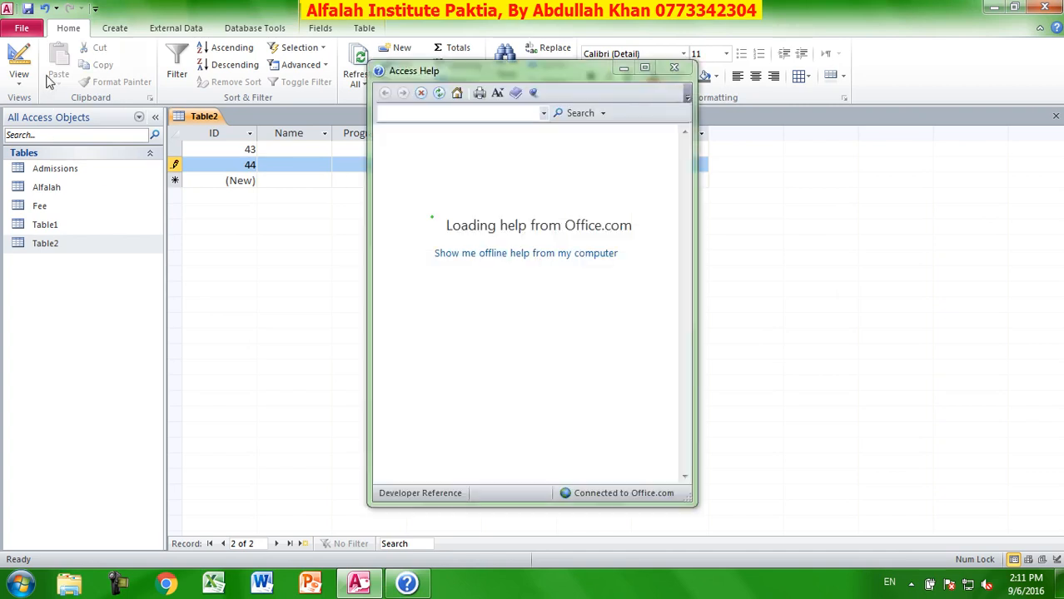
{"action": "left_click", "coordinate": [672, 72]}
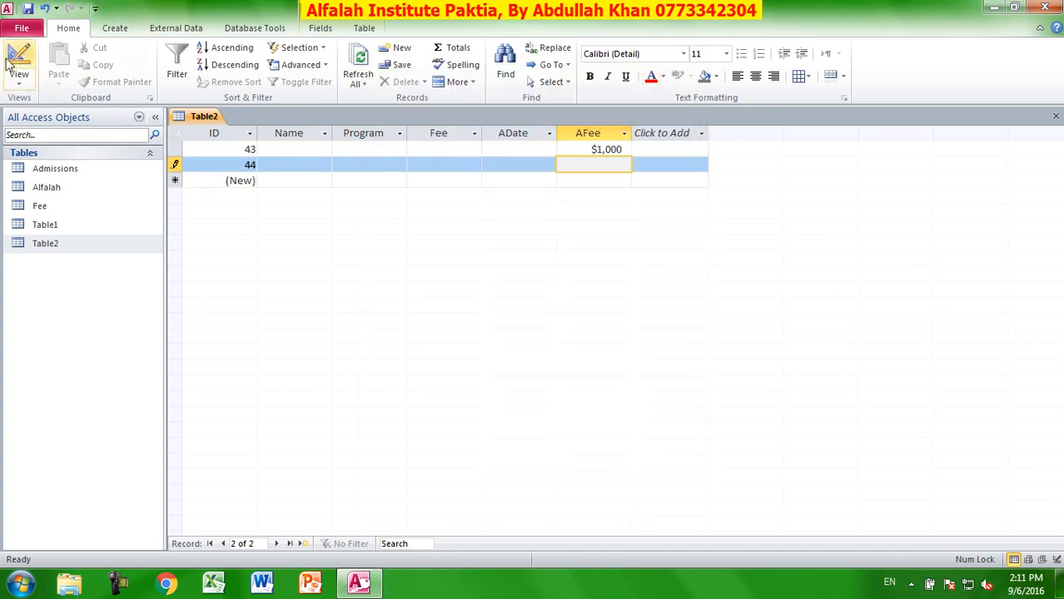
- Remove the AFee field's validation rule in the table design, save the table and return to the datasheet
{"action": "left_click", "coordinate": [18, 60]}
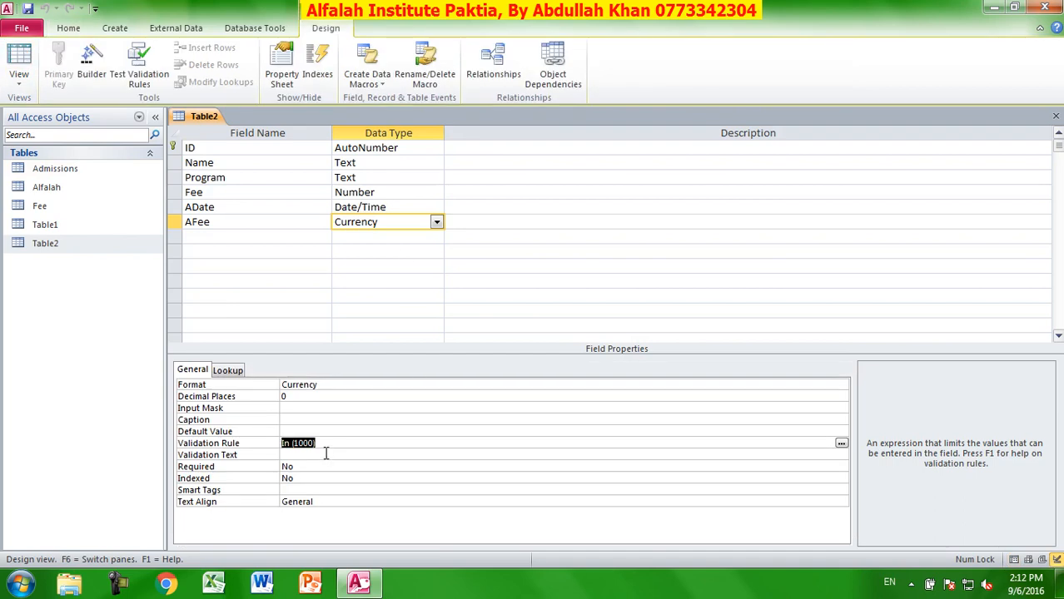
{"action": "key", "text": "BackSpace"}
{"action": "left_click", "coordinate": [301, 454]}
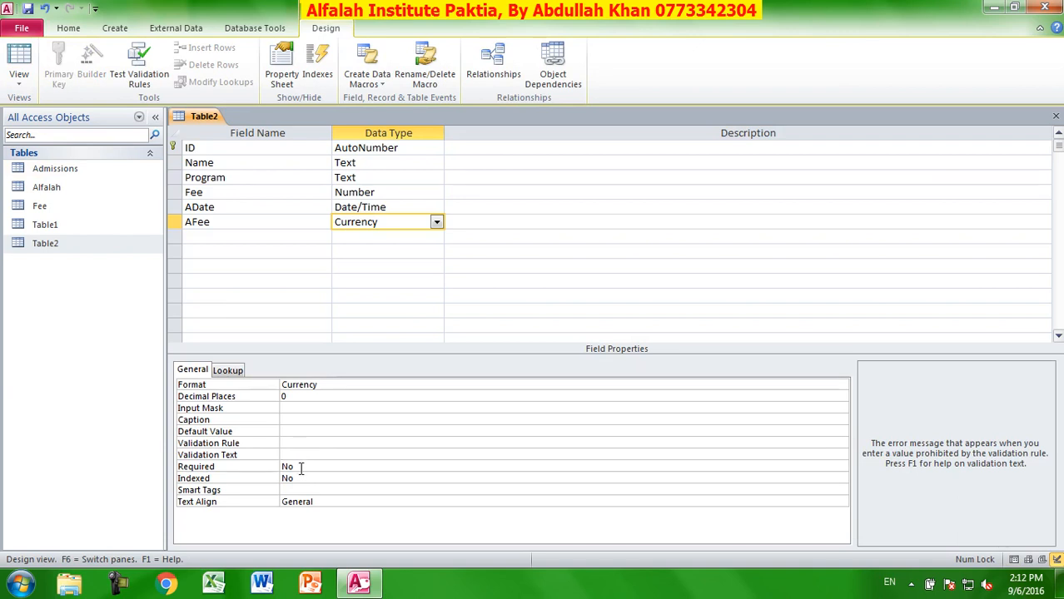
{"action": "left_click", "coordinate": [293, 480]}
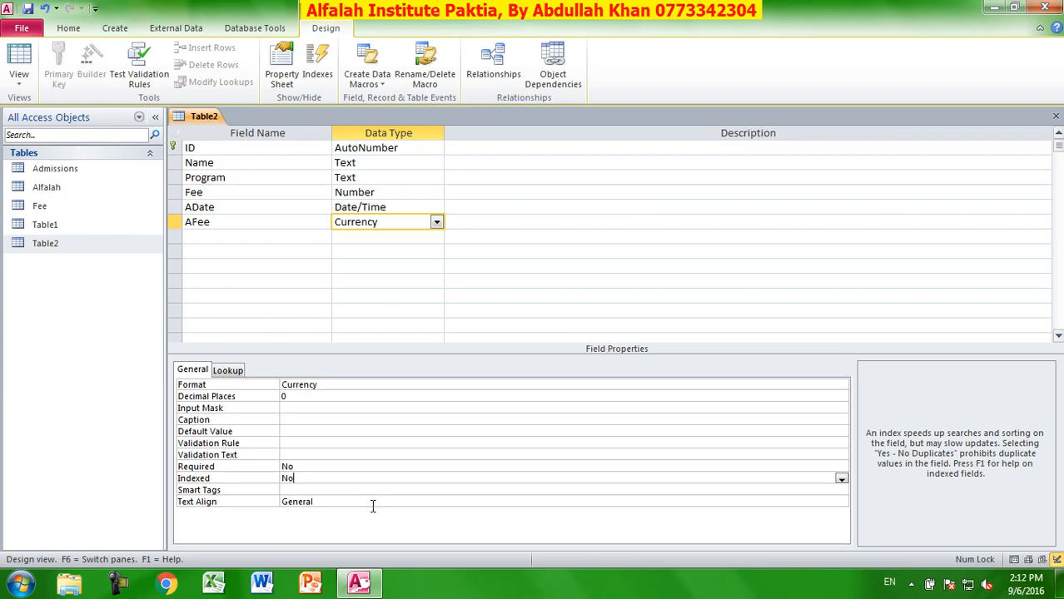
{"action": "left_click", "coordinate": [18, 65]}
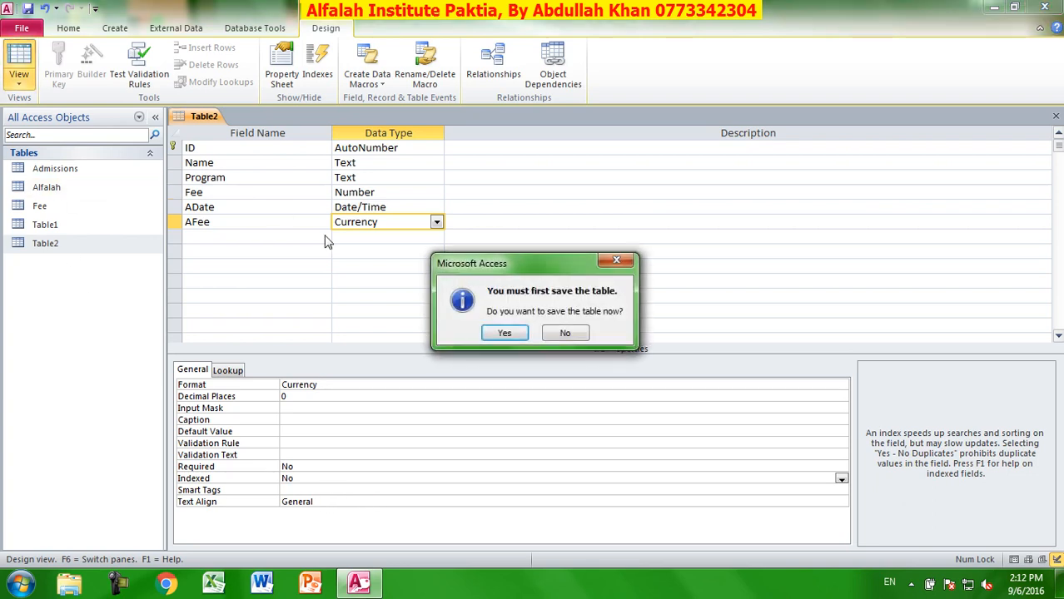
{"action": "left_click", "coordinate": [505, 333]}
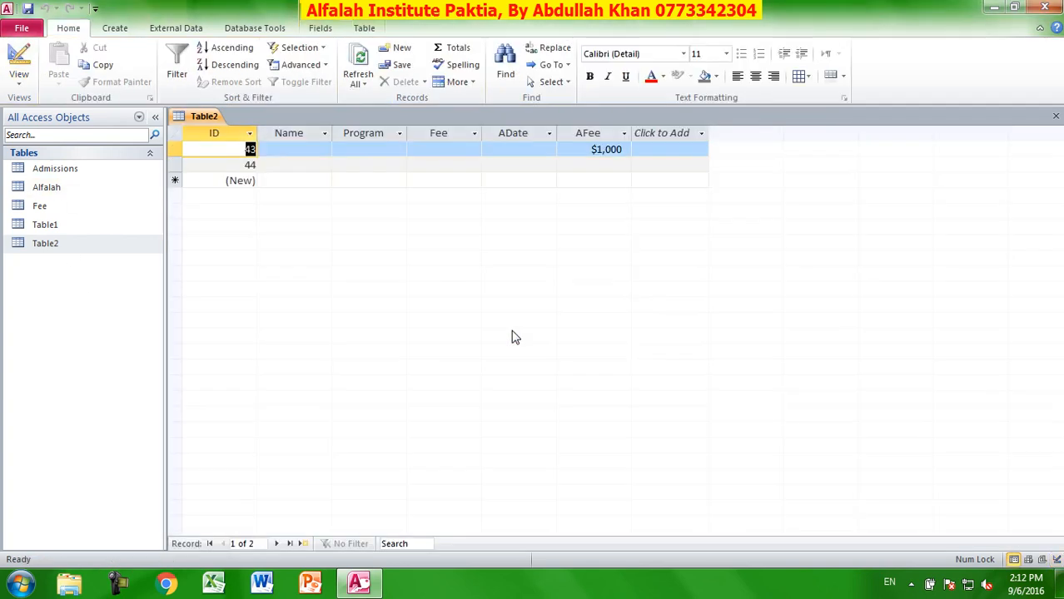
- Review the AFee field's Format property in the table design and return to the datasheet
{"action": "left_click", "coordinate": [19, 65]}
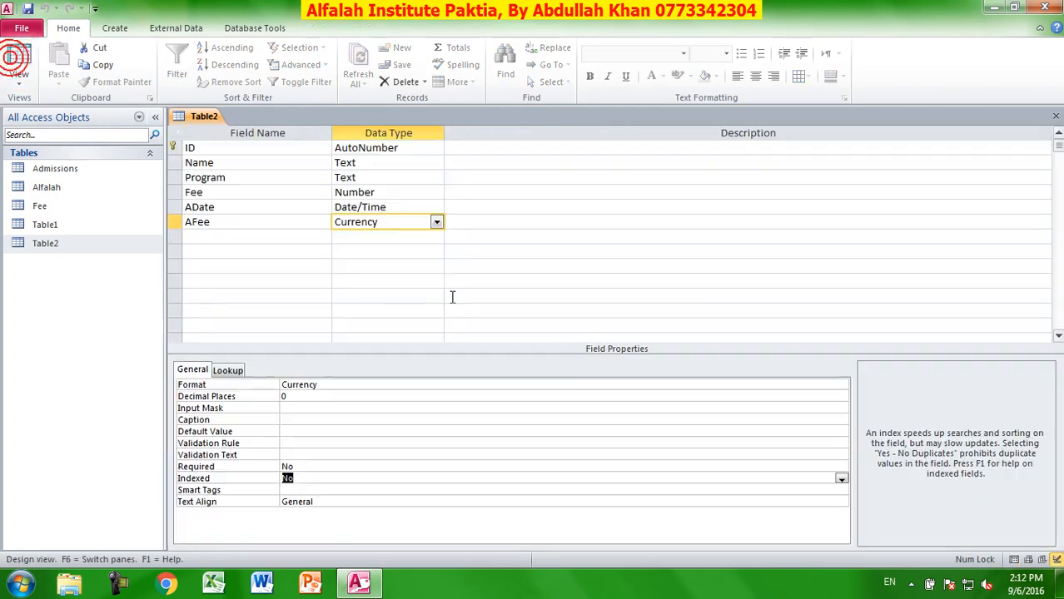
{"action": "left_click", "coordinate": [305, 385]}
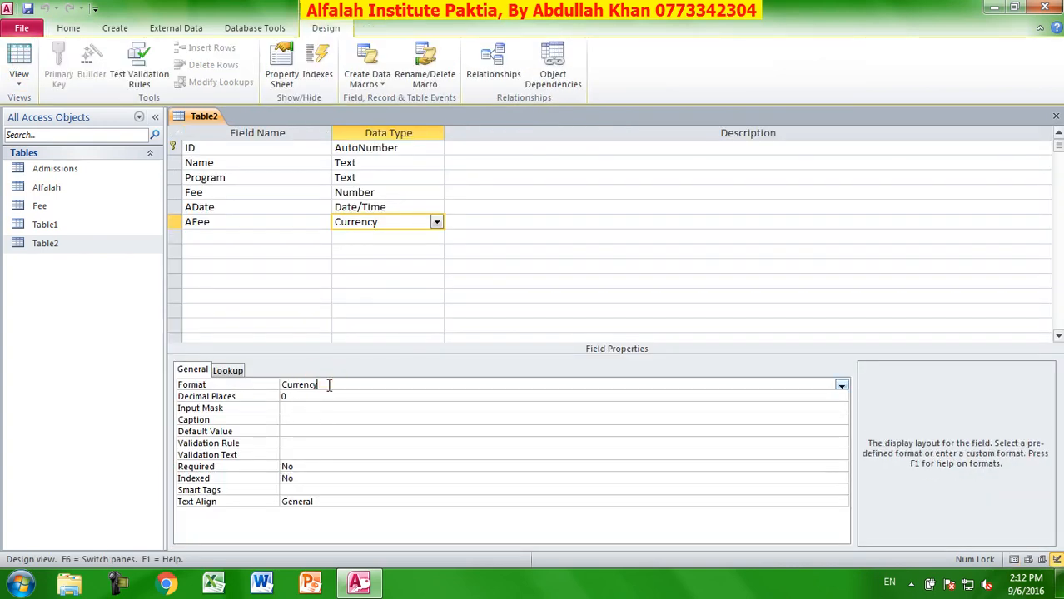
{"action": "left_click", "coordinate": [30, 66]}
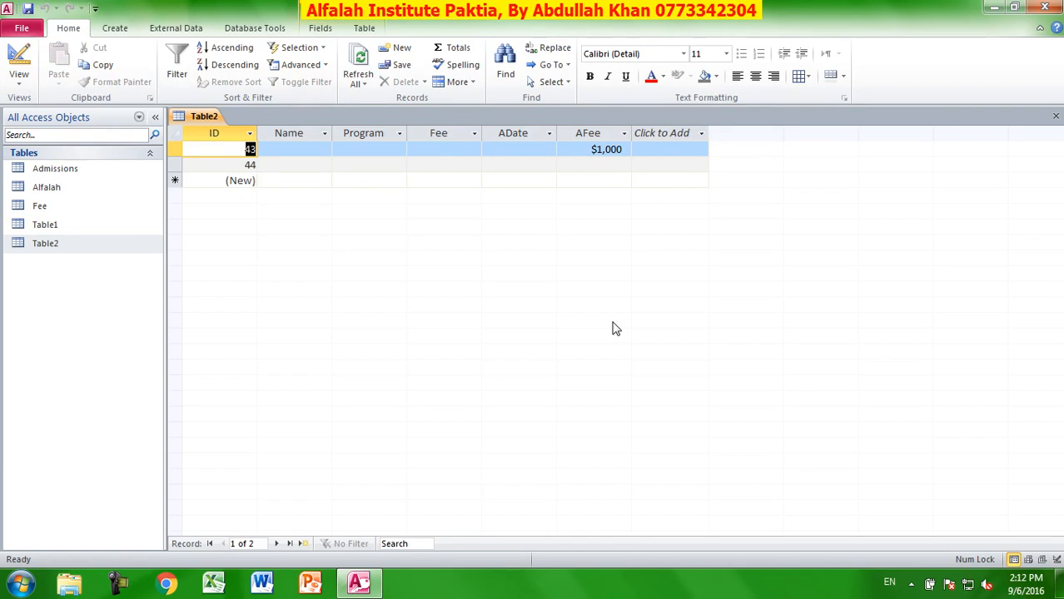
- Switch to Excel, open the cell format settings for K6:K14 and enter AF # as a custom number format code
{"action": "left_click", "coordinate": [213, 583]}
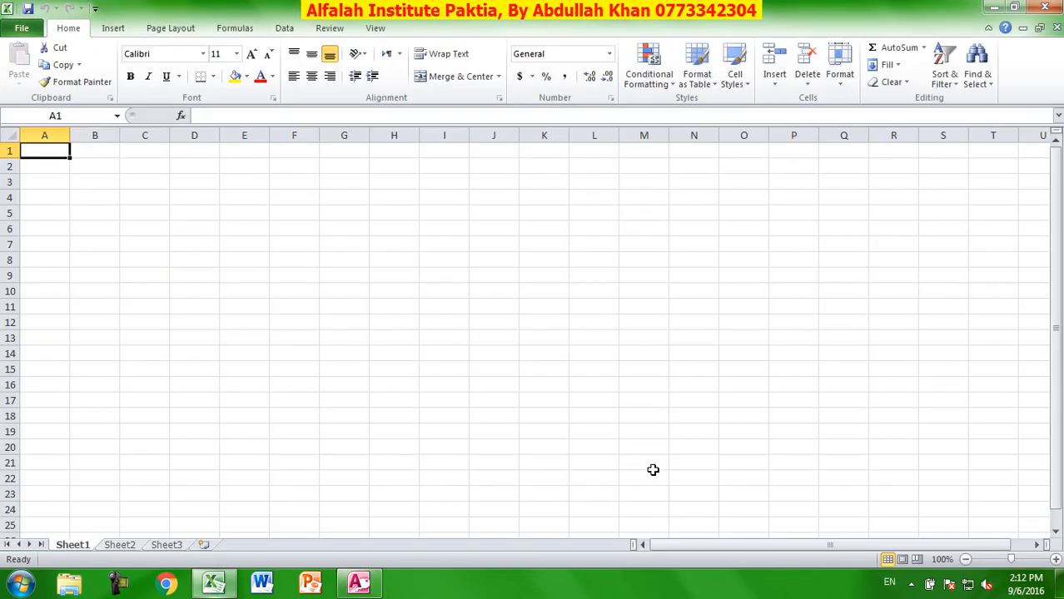
{"action": "left_click", "coordinate": [524, 292]}
{"action": "left_click_drag", "start_coordinate": [546, 233], "coordinate": [549, 348]}
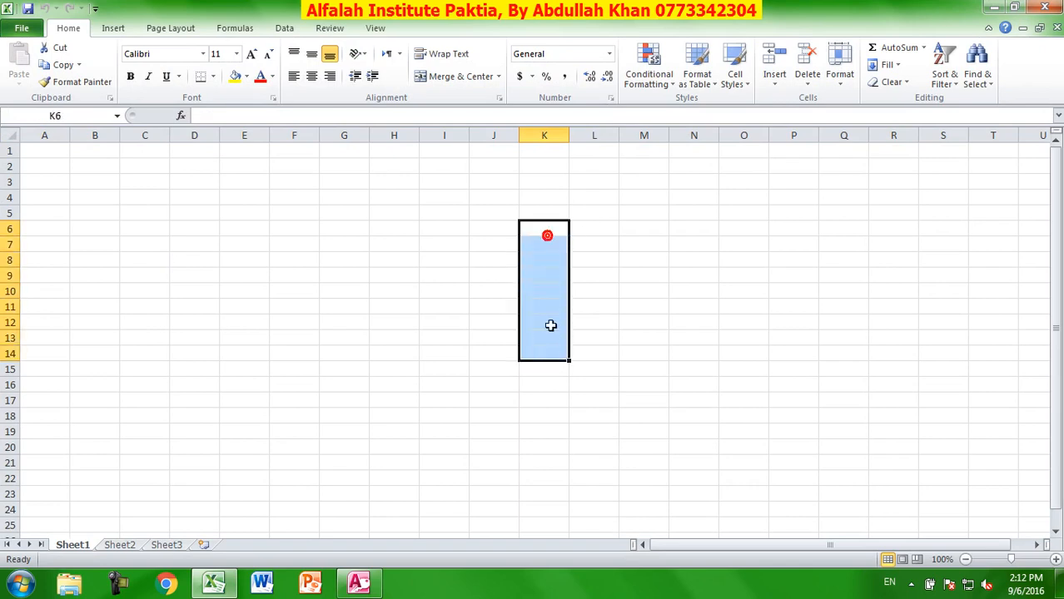
{"action": "left_click", "coordinate": [612, 101]}
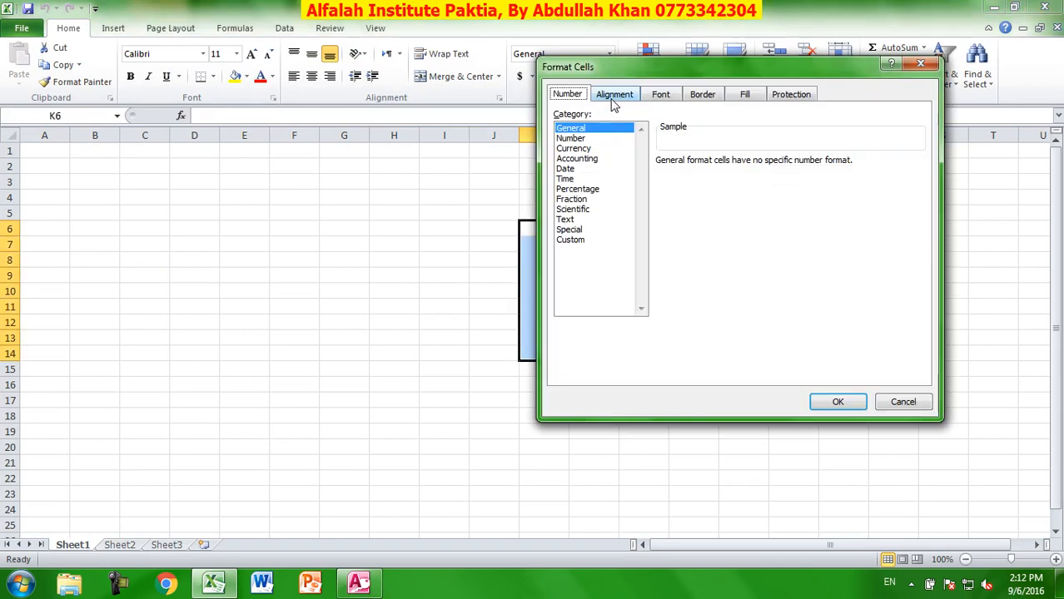
{"action": "left_click", "coordinate": [585, 149]}
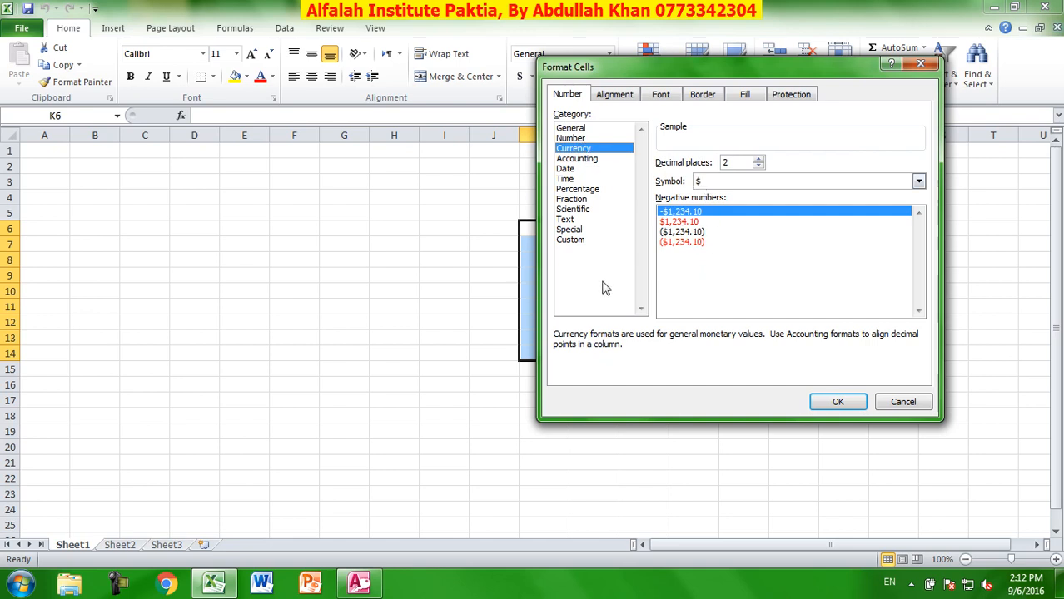
{"action": "left_click", "coordinate": [573, 240]}
{"action": "double_click", "coordinate": [701, 174]}
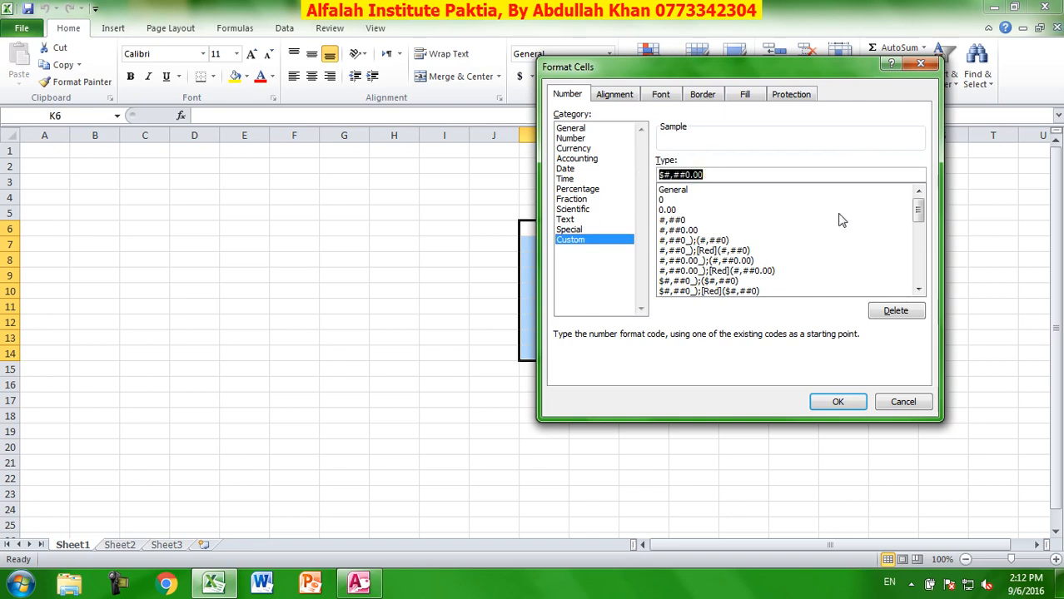
{"action": "type", "text": "AF #"}
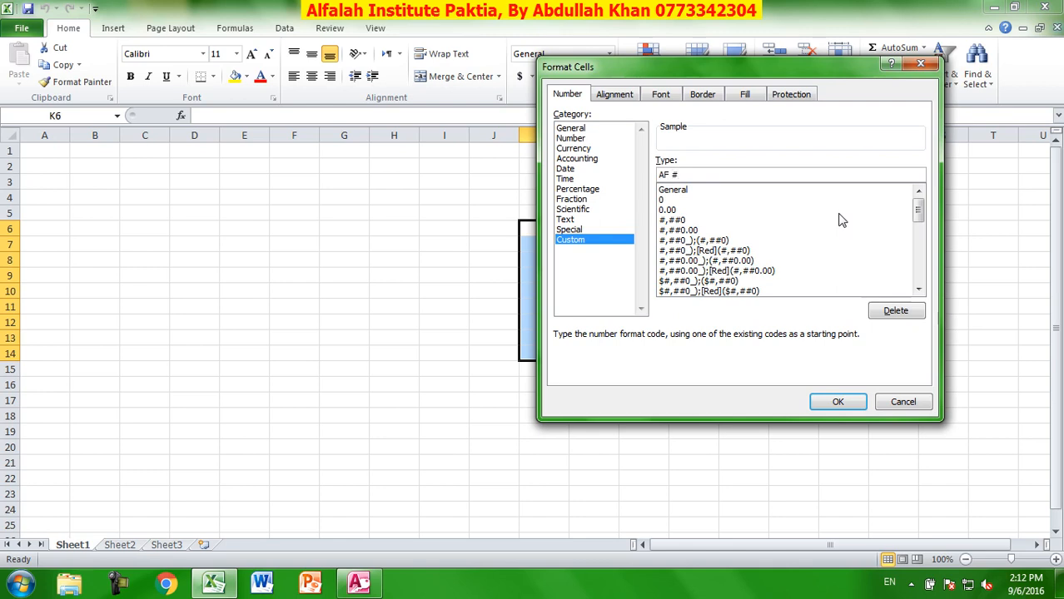
{"action": "left_click_drag", "start_coordinate": [696, 174], "coordinate": [660, 178]}
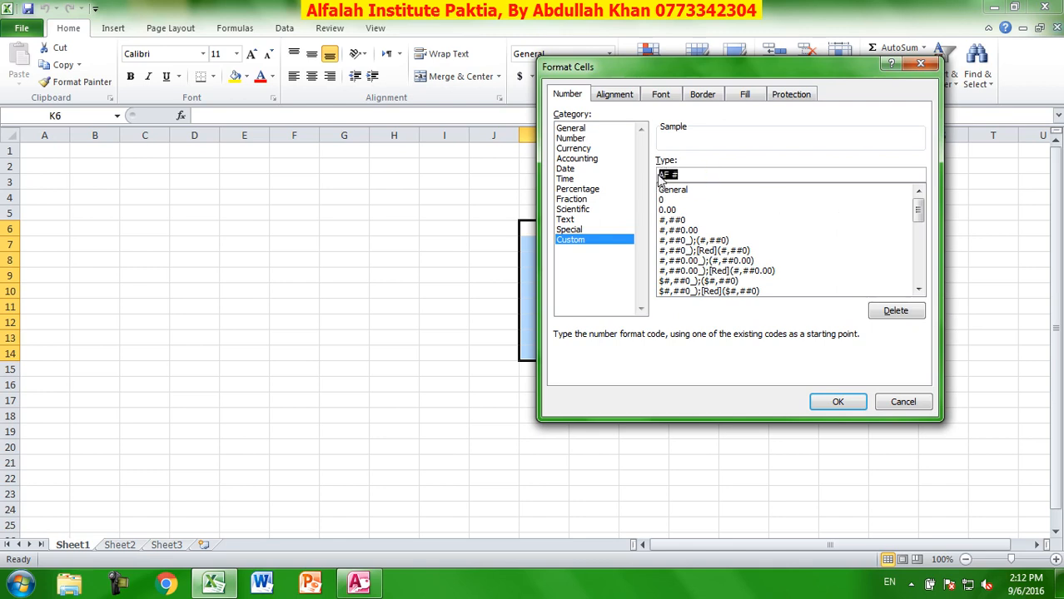
- Switch back to Access, set the AFee field's Format to AF #, save the table and return to the datasheet
{"action": "left_click", "coordinate": [210, 588]}
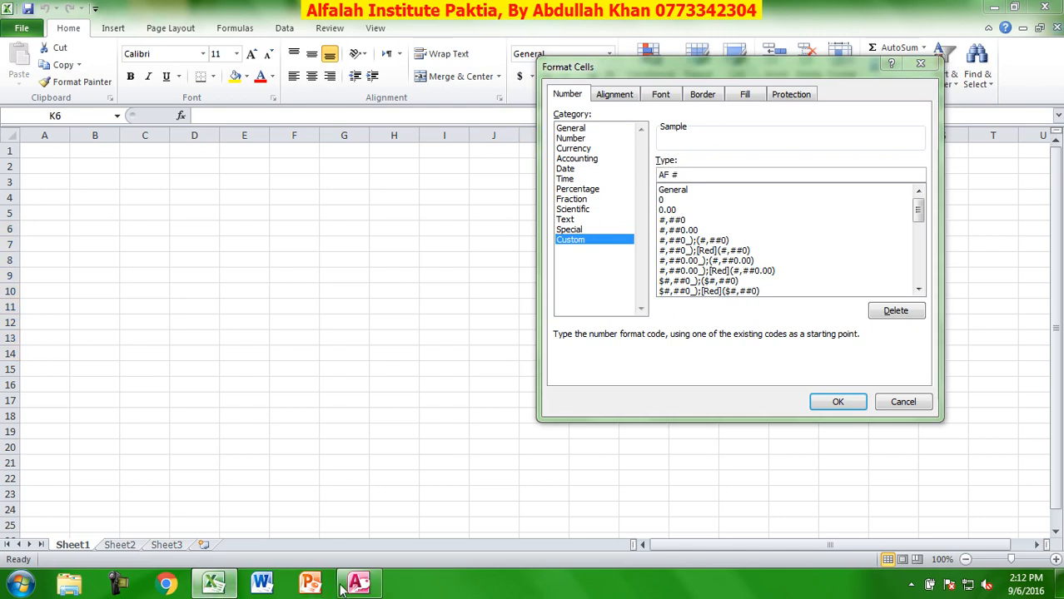
{"action": "left_click", "coordinate": [358, 584]}
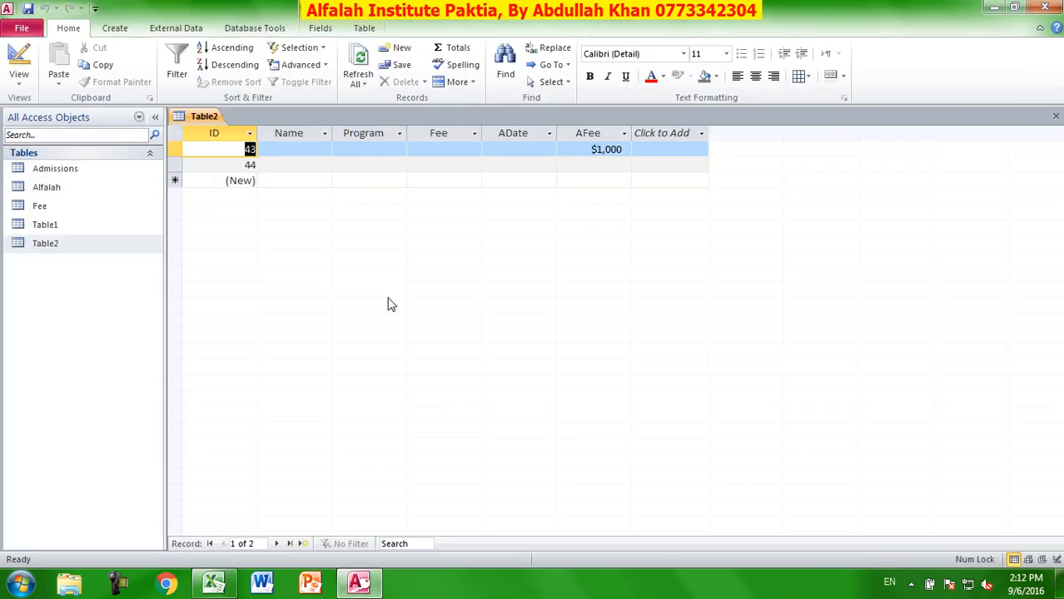
{"action": "left_click", "coordinate": [18, 58]}
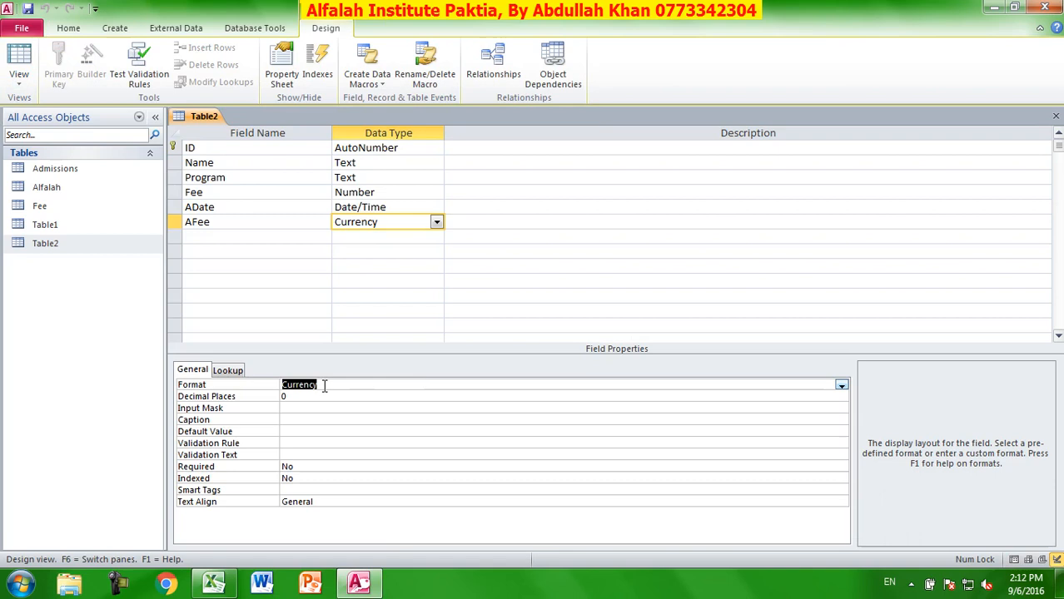
{"action": "type", "text": "AF #"}
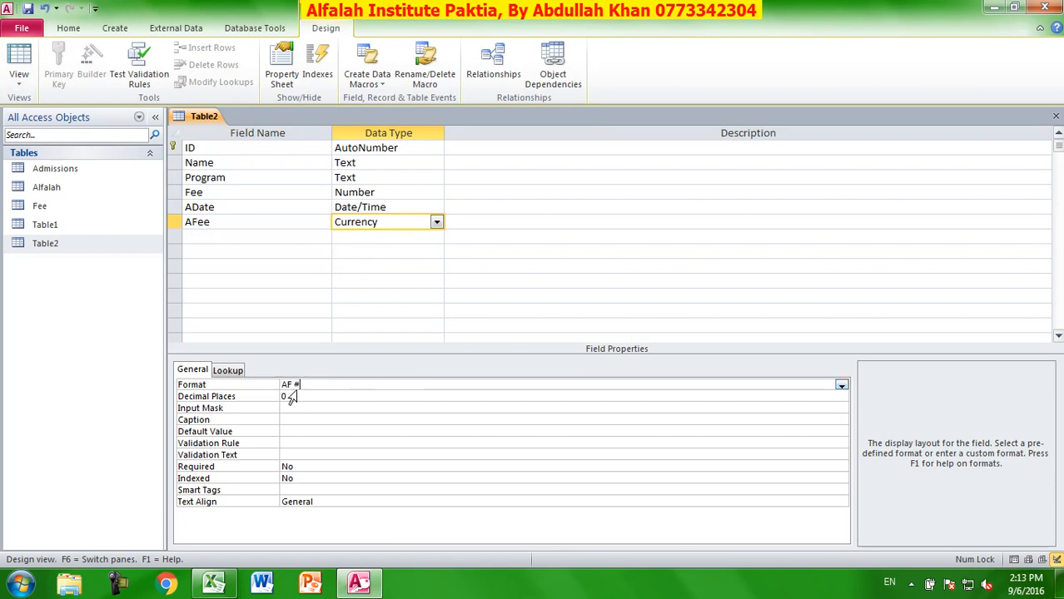
{"action": "left_click", "coordinate": [18, 62]}
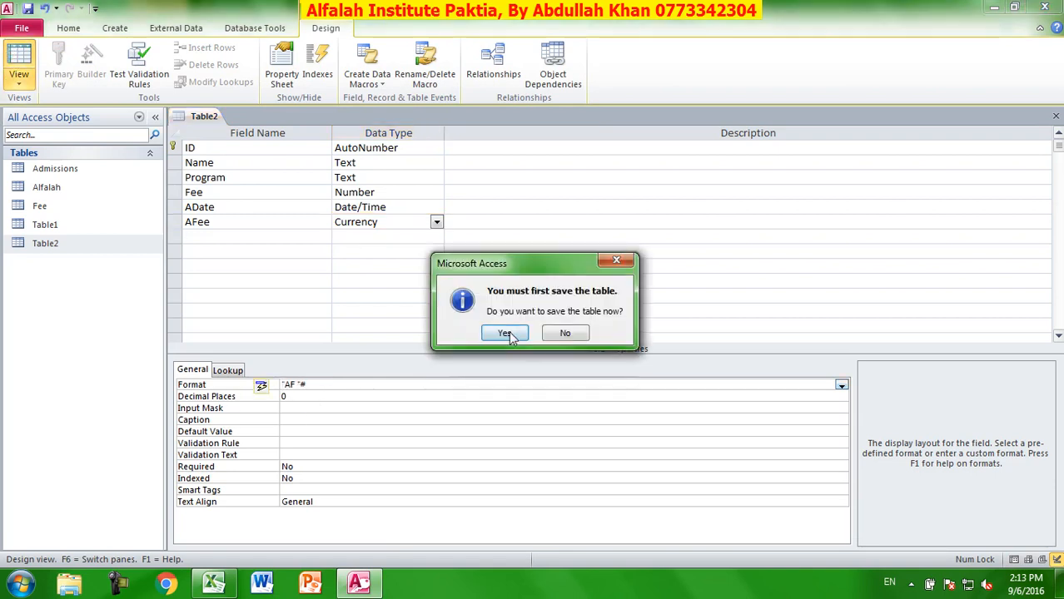
{"action": "left_click", "coordinate": [509, 334]}
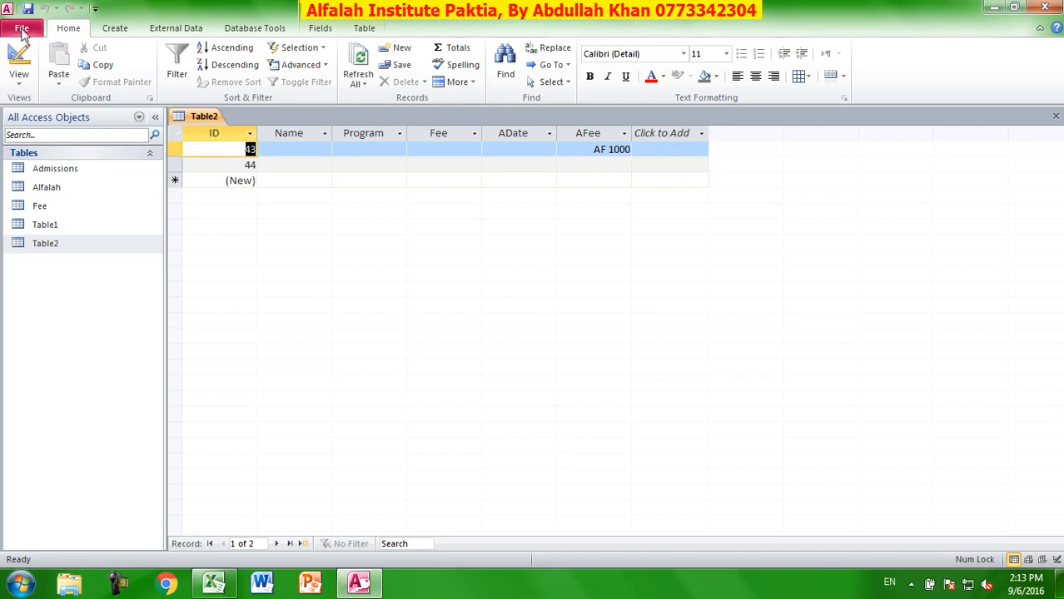
- Add a Married field with the Yes/No data type, save the table and try the first record's check box in the datasheet
{"action": "left_click", "coordinate": [18, 60]}
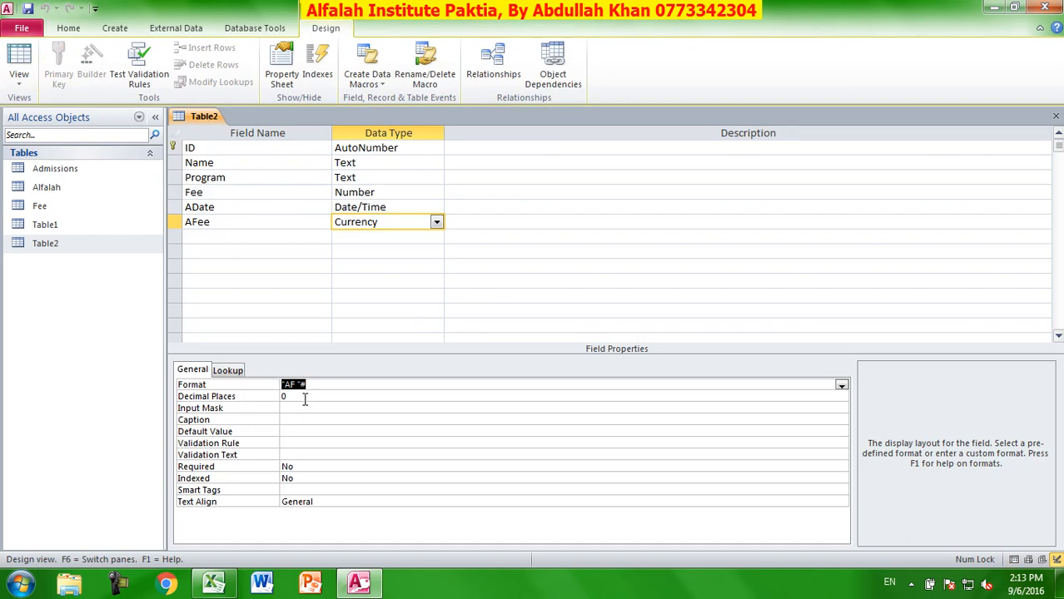
{"action": "left_click", "coordinate": [436, 222]}
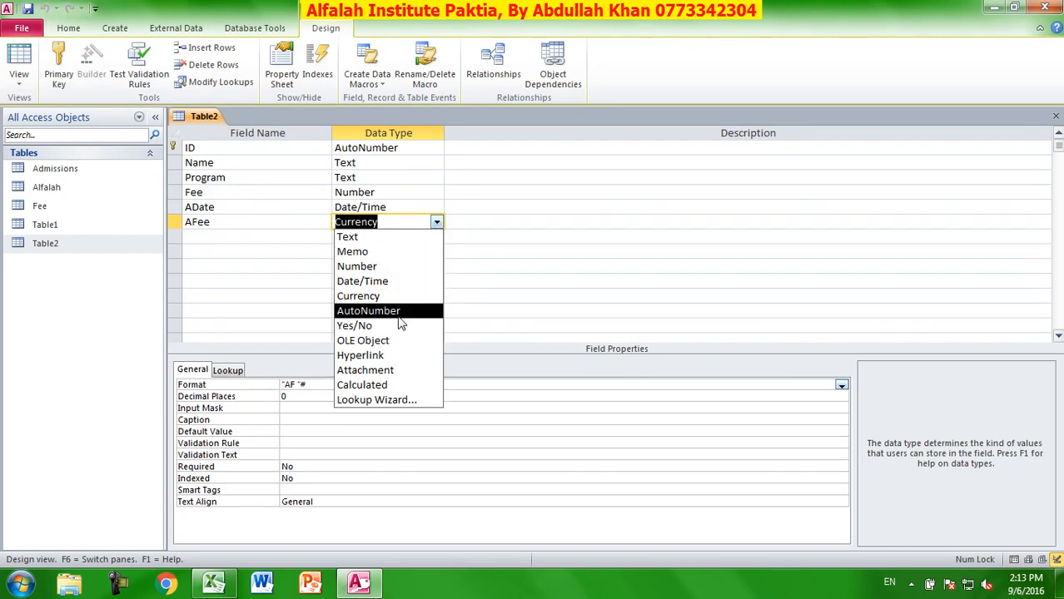
{"action": "left_click", "coordinate": [236, 240]}
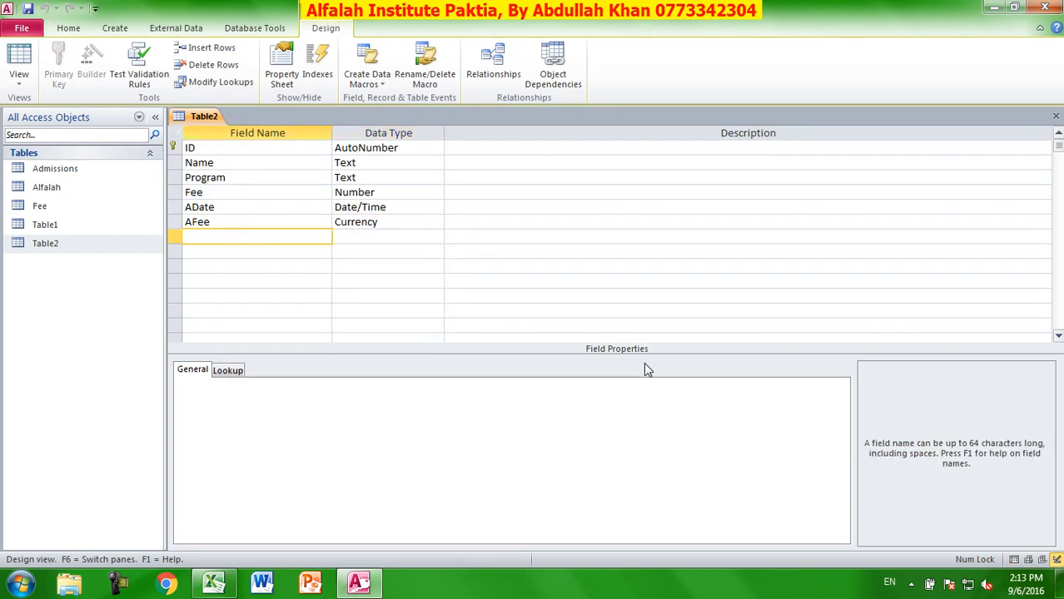
{"action": "type", "text": "Married"}
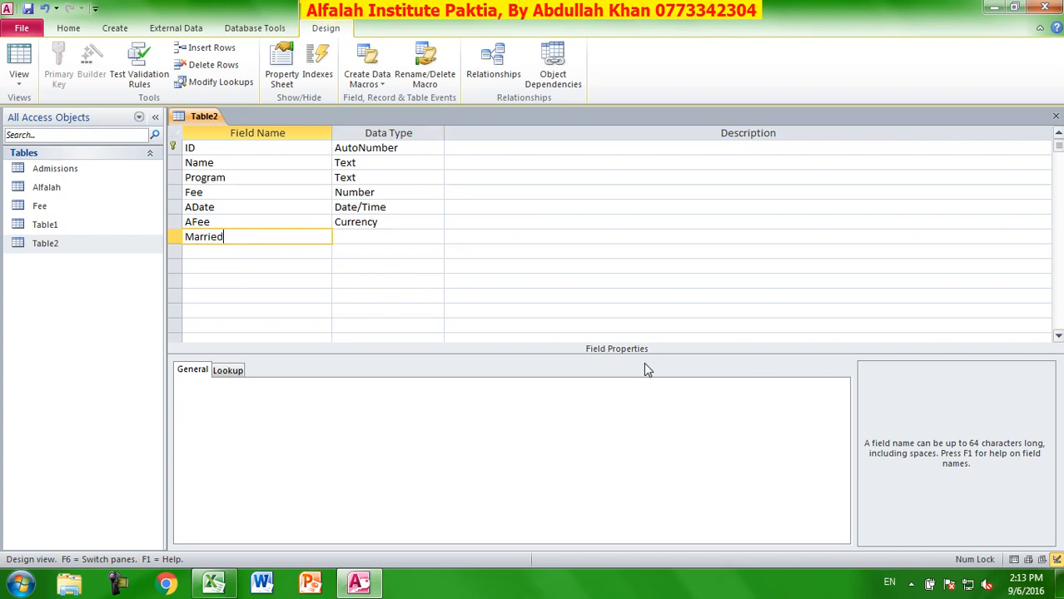
{"action": "key", "text": "Tab"}
{"action": "type", "text": "y"}
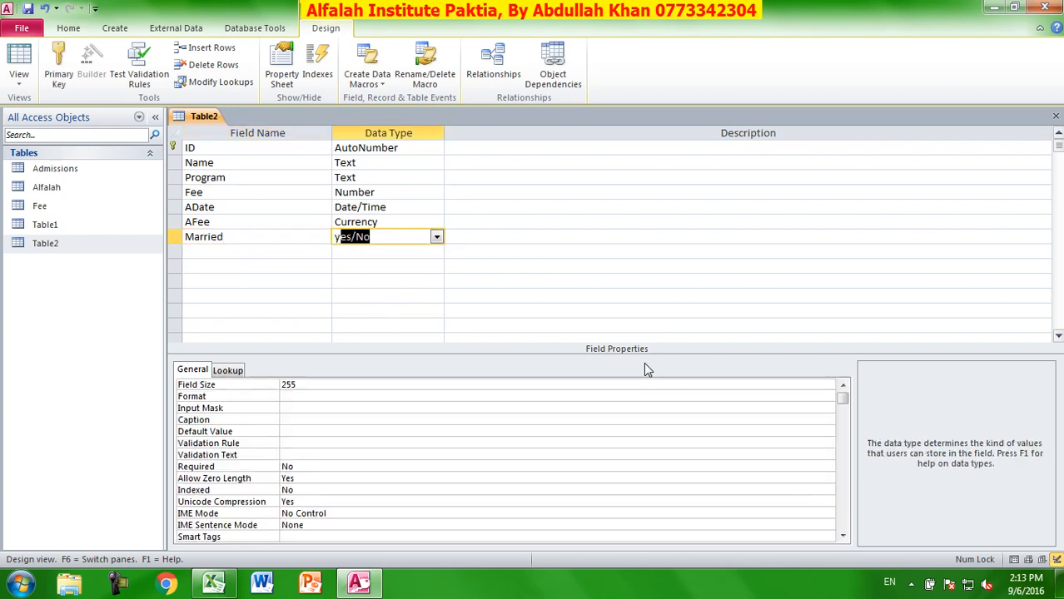
{"action": "left_click", "coordinate": [30, 48]}
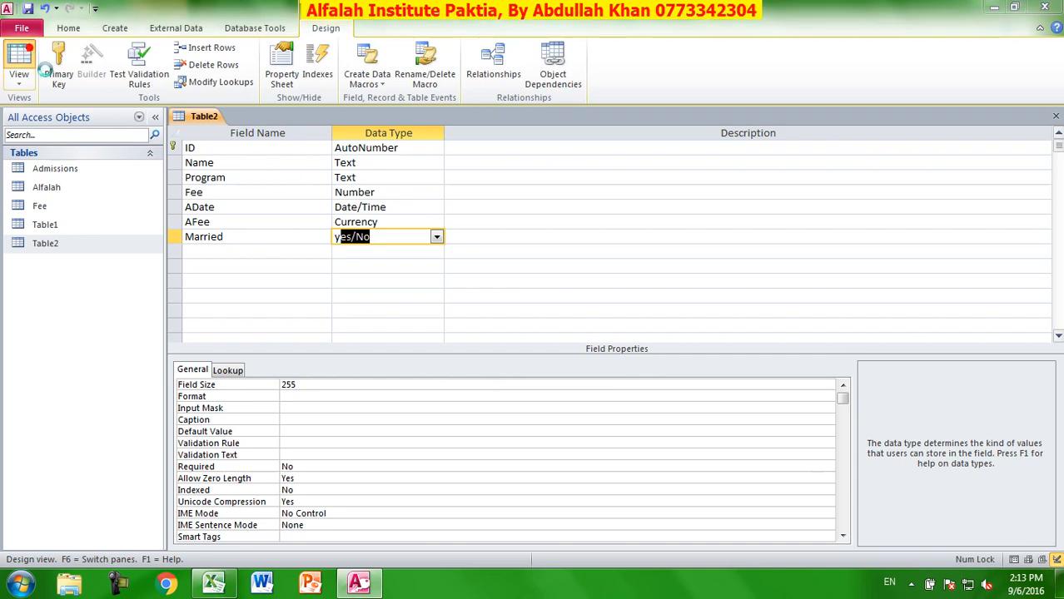
{"action": "left_click", "coordinate": [508, 333]}
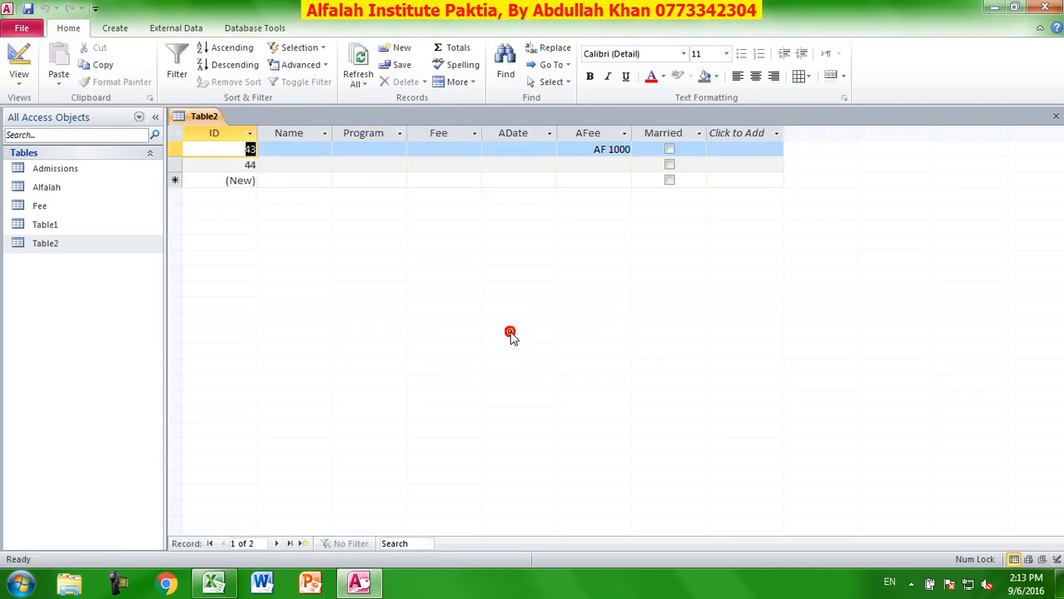
{"action": "left_click", "coordinate": [669, 150]}
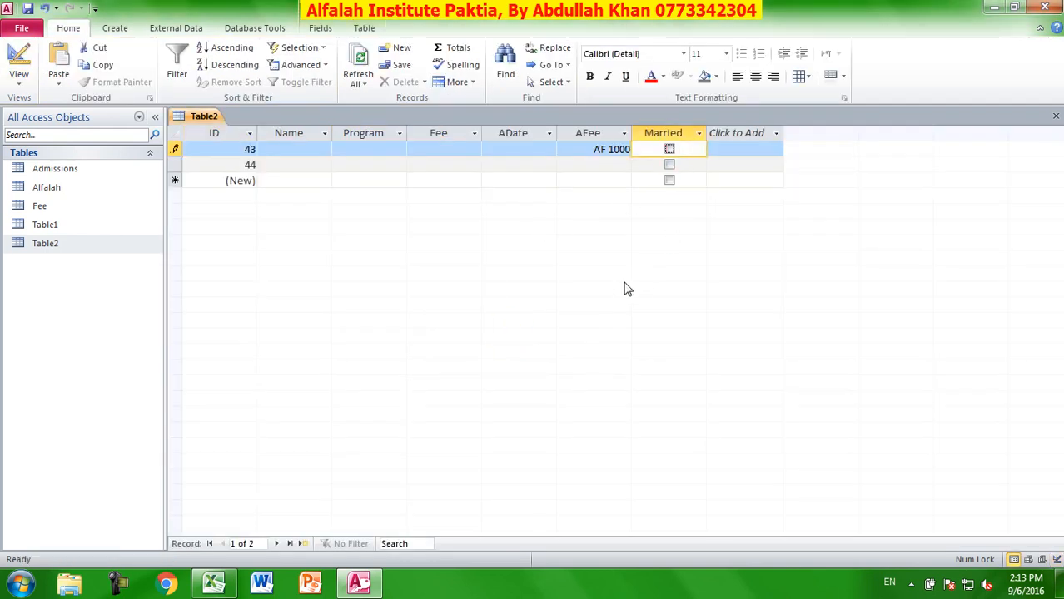
- Set the Married field's Format to Yes/No in the table design, save the table and return to the datasheet
{"action": "left_click", "coordinate": [19, 56]}
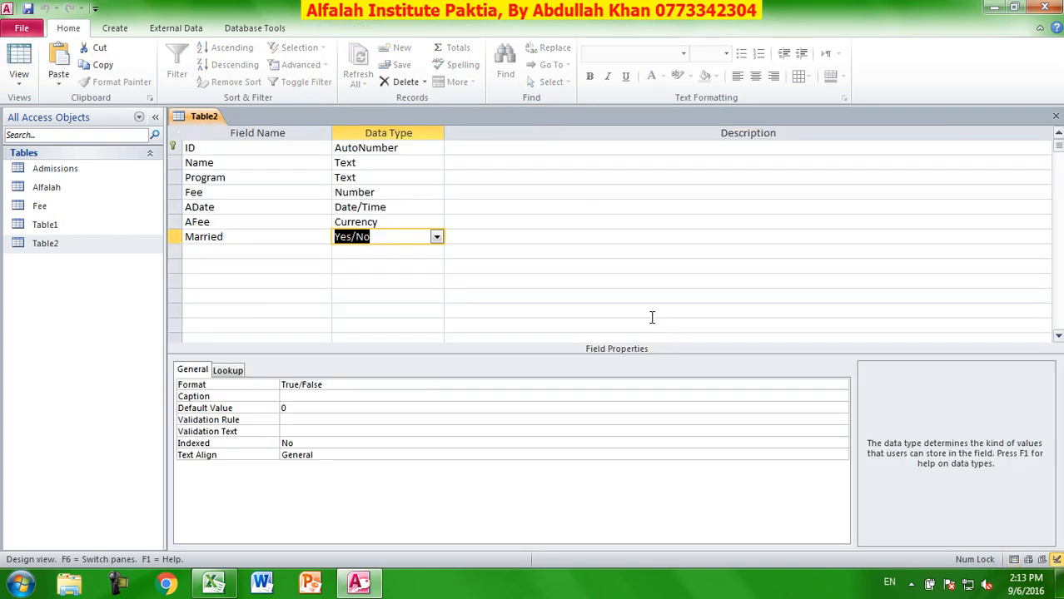
{"action": "left_click", "coordinate": [329, 385]}
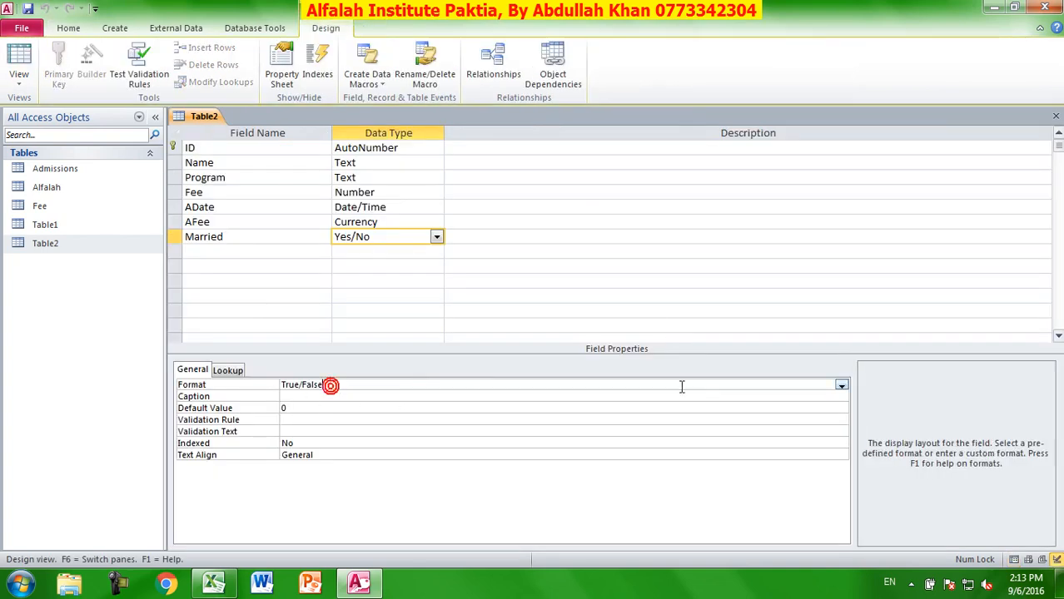
{"action": "left_click", "coordinate": [840, 385]}
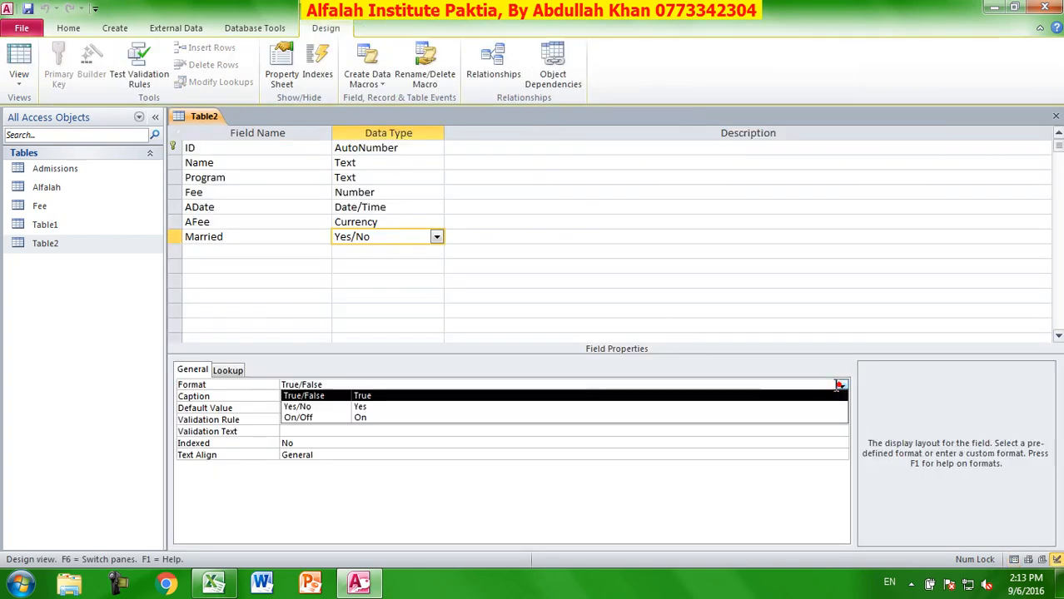
{"action": "left_click", "coordinate": [431, 408]}
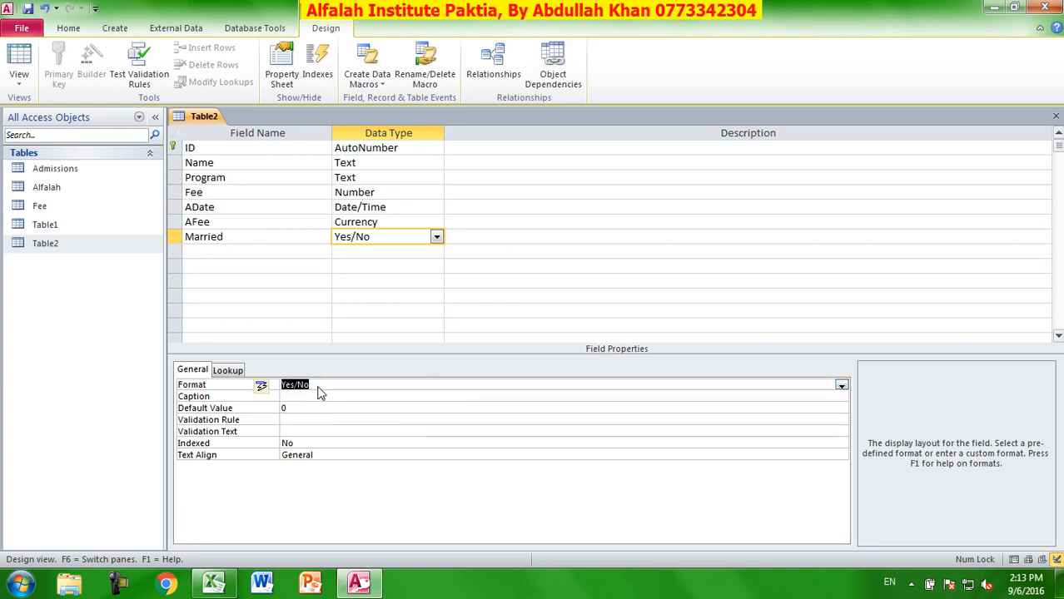
{"action": "left_click", "coordinate": [21, 54]}
{"action": "left_click", "coordinate": [506, 329]}
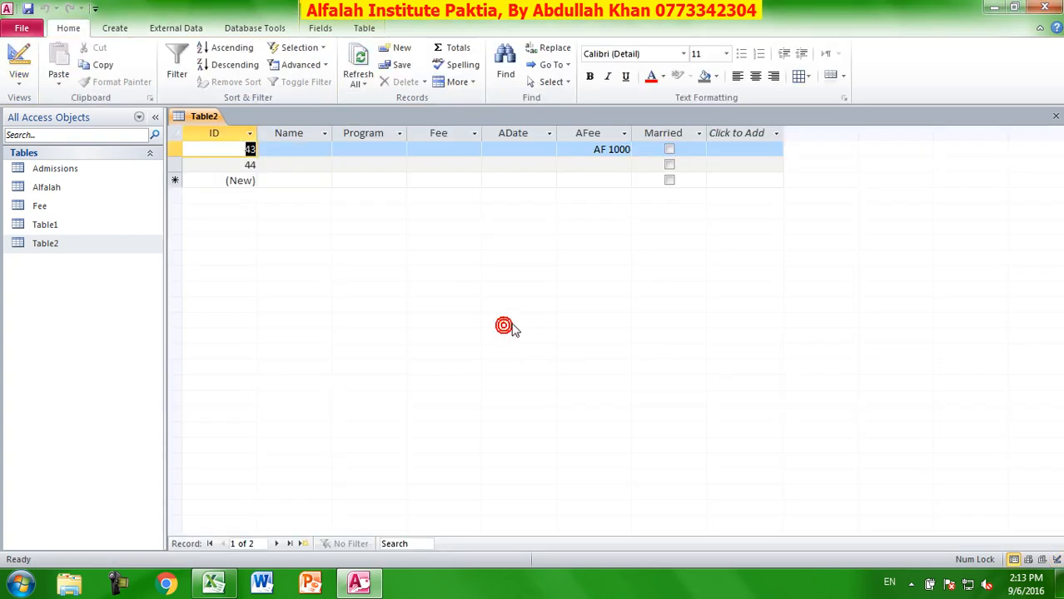
- Set the Married field's Default Value to 1, save the table and return to the datasheet
{"action": "left_click", "coordinate": [19, 55]}
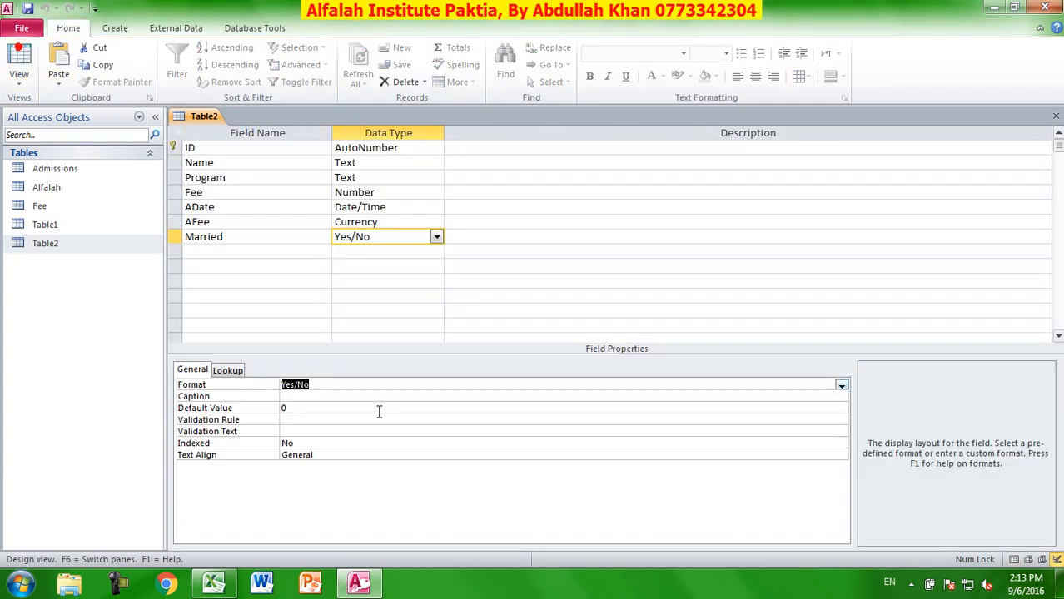
{"action": "left_click", "coordinate": [308, 397]}
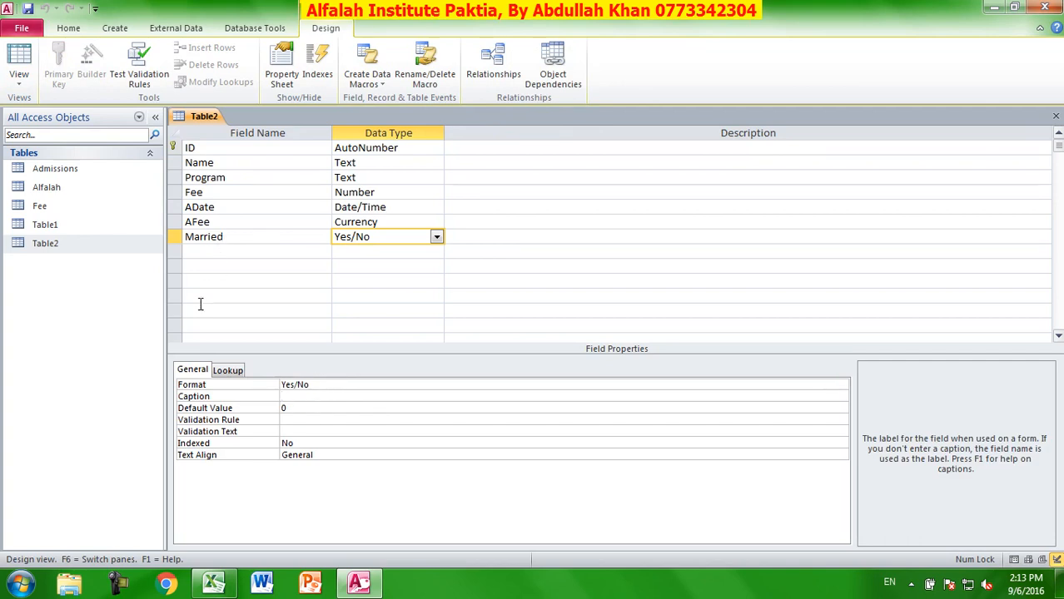
{"action": "left_click", "coordinate": [296, 408]}
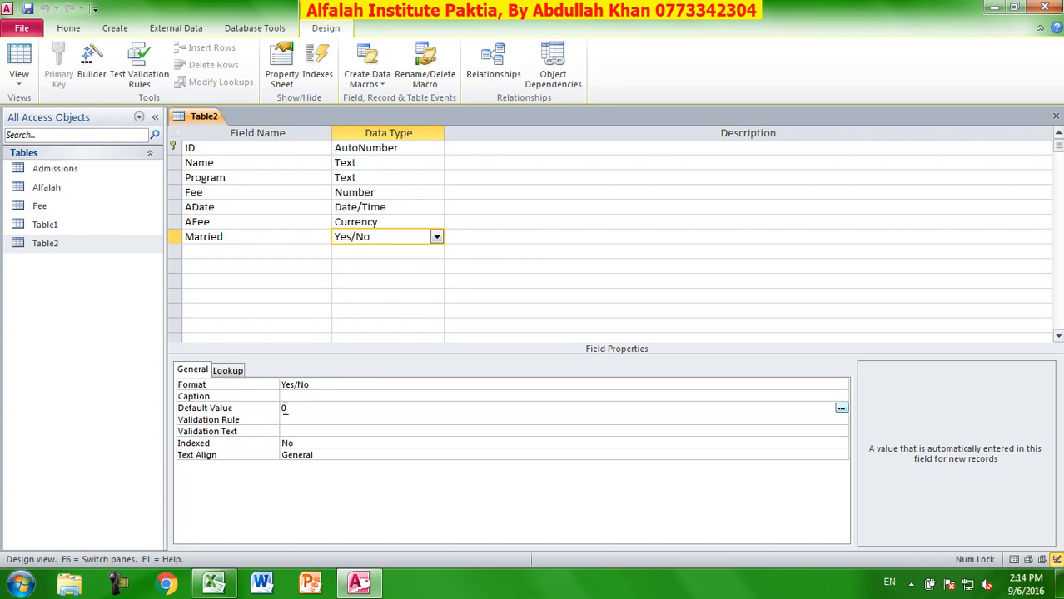
{"action": "type", "text": "1"}
{"action": "left_click", "coordinate": [27, 50]}
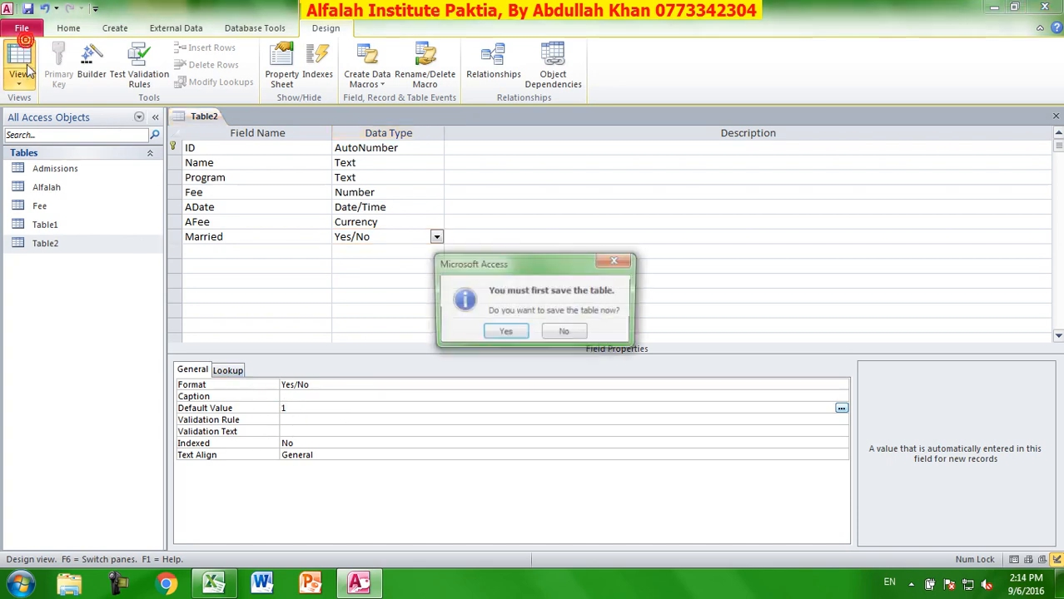
{"action": "left_click", "coordinate": [507, 331]}
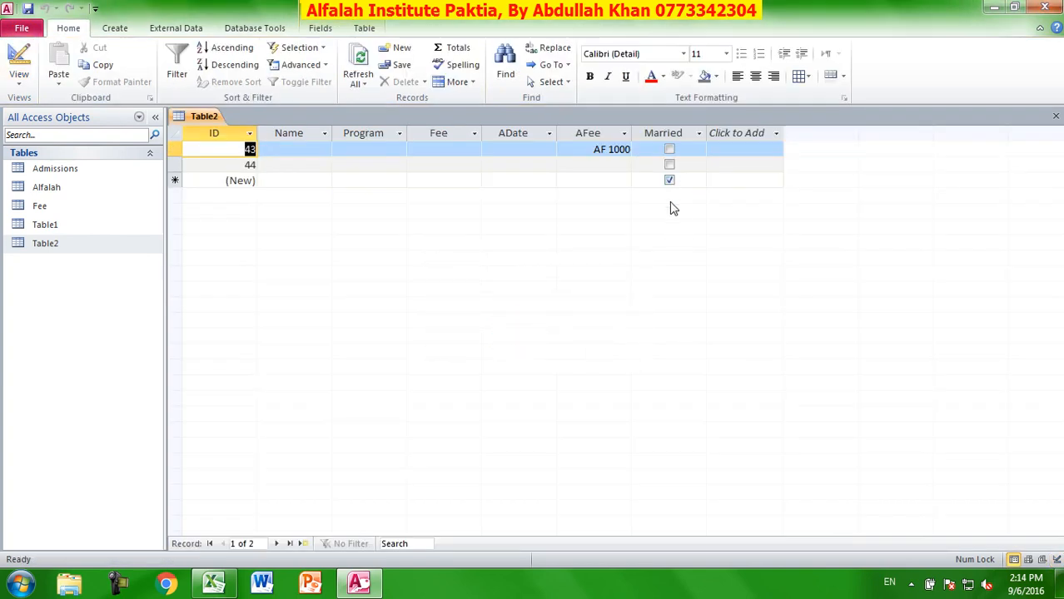
- Delete all records from Table2
{"action": "key", "text": "shift+Down"}
{"action": "key", "text": "Delete"}
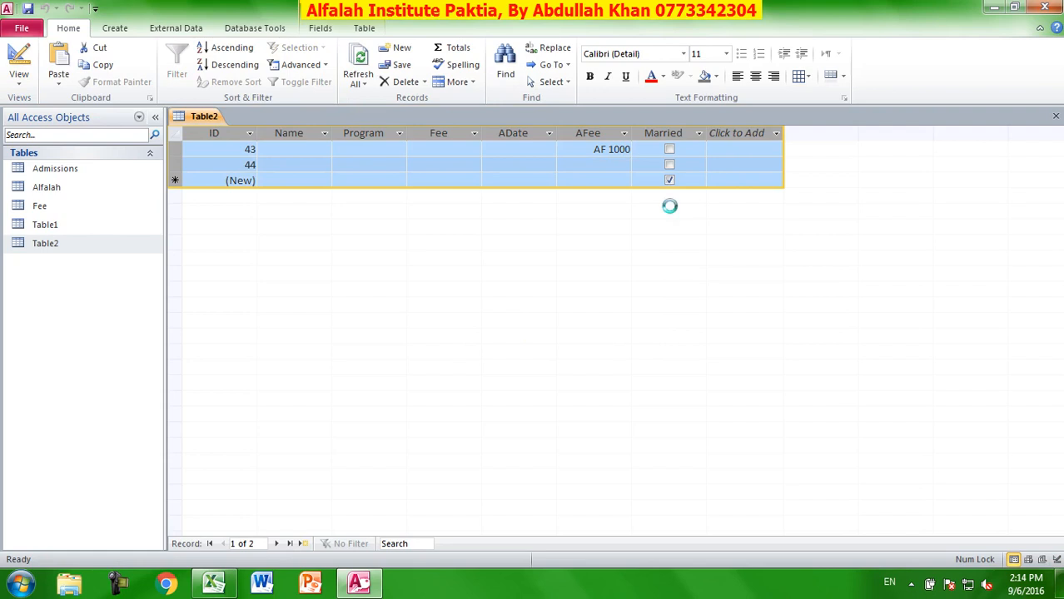
{"action": "left_click", "coordinate": [503, 339]}
- Set the Married field's Default Value to 0, save the table and return to the datasheet
{"action": "left_click", "coordinate": [18, 62]}
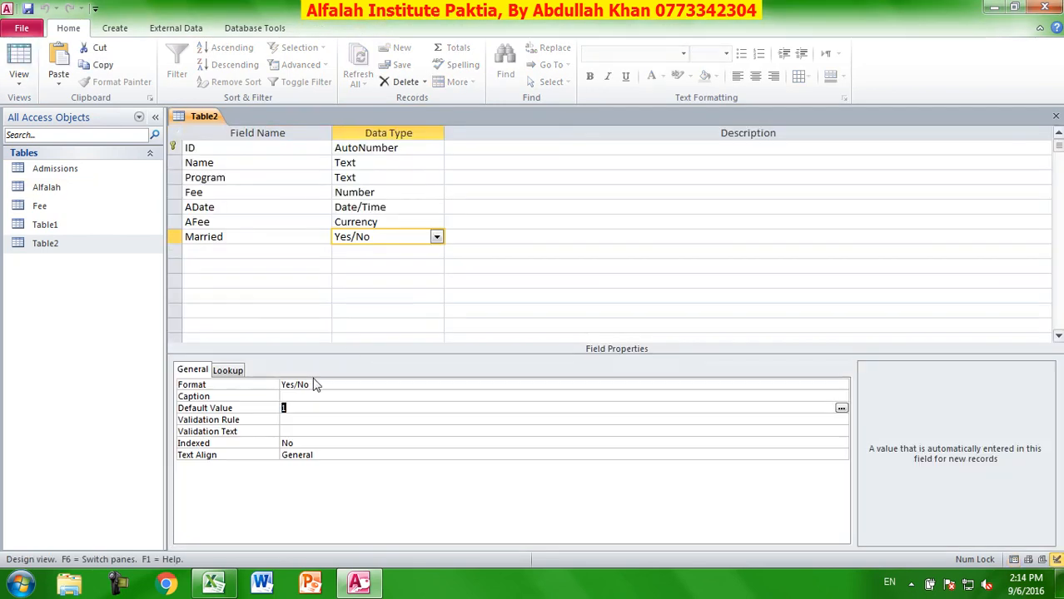
{"action": "left_click", "coordinate": [288, 419]}
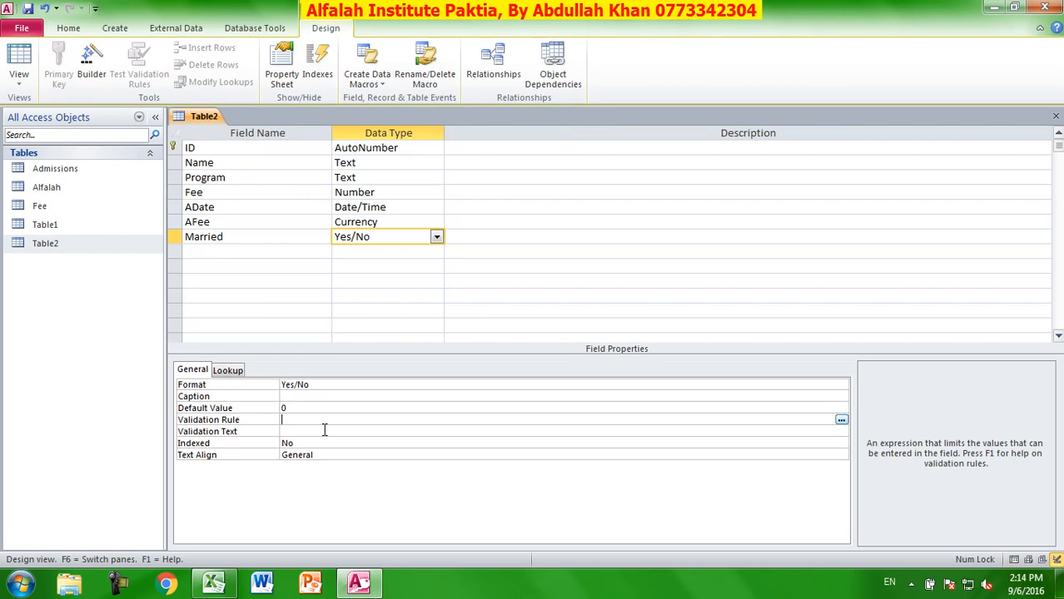
{"action": "left_click", "coordinate": [18, 62]}
{"action": "left_click", "coordinate": [506, 331]}
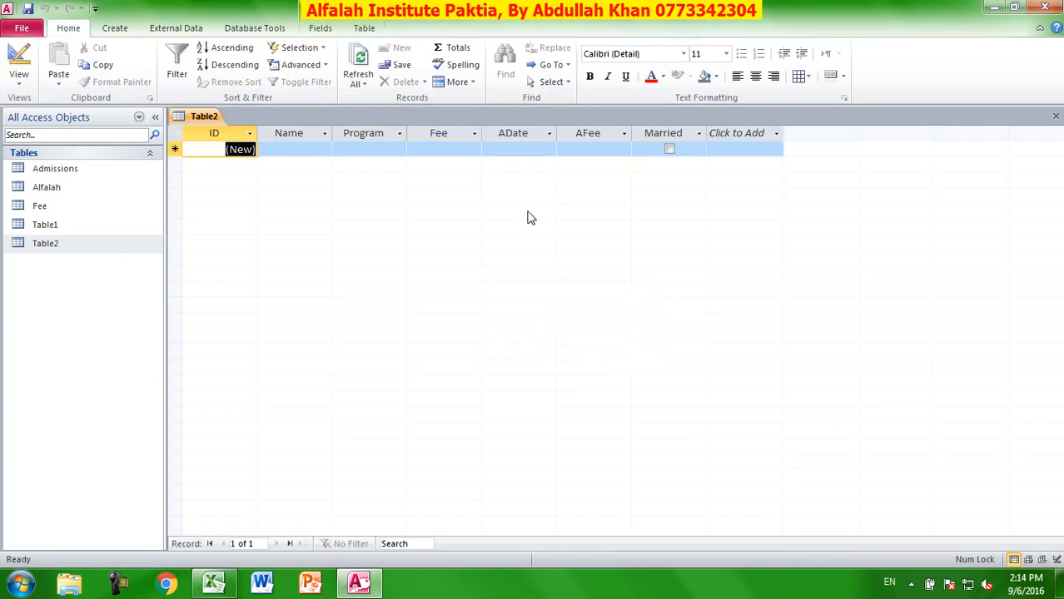
- Add a Photo field with the OLE Object data type below Married in Table2's design
{"action": "left_click", "coordinate": [18, 63]}
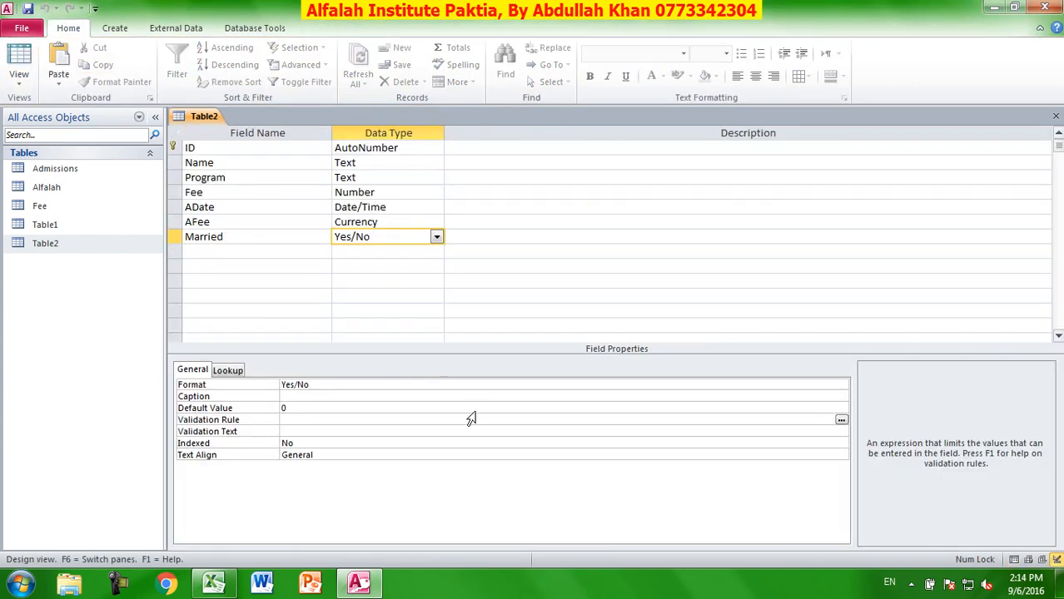
{"action": "left_click", "coordinate": [436, 237]}
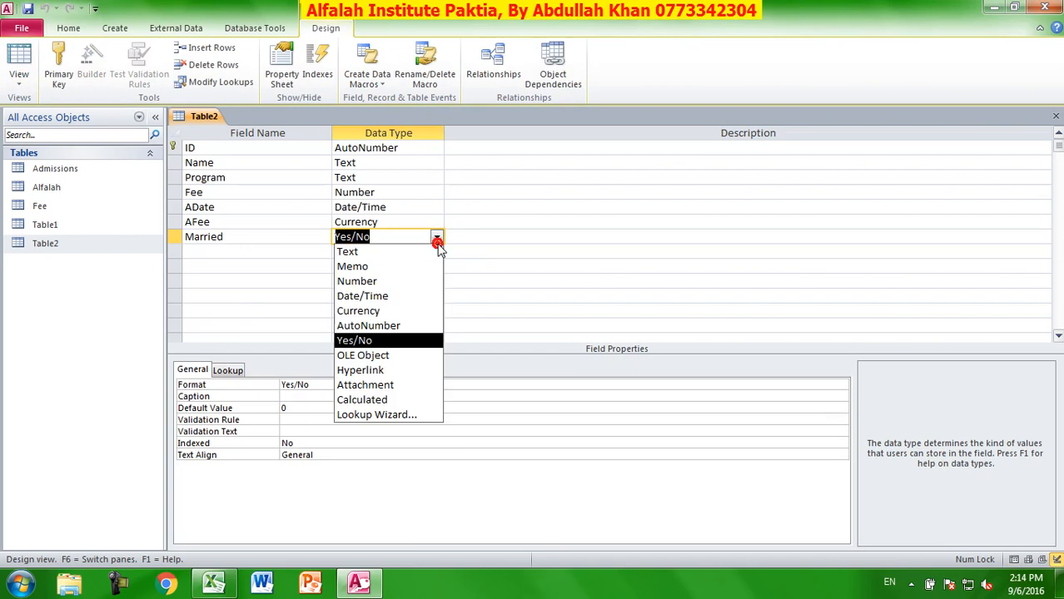
{"action": "left_click", "coordinate": [242, 252]}
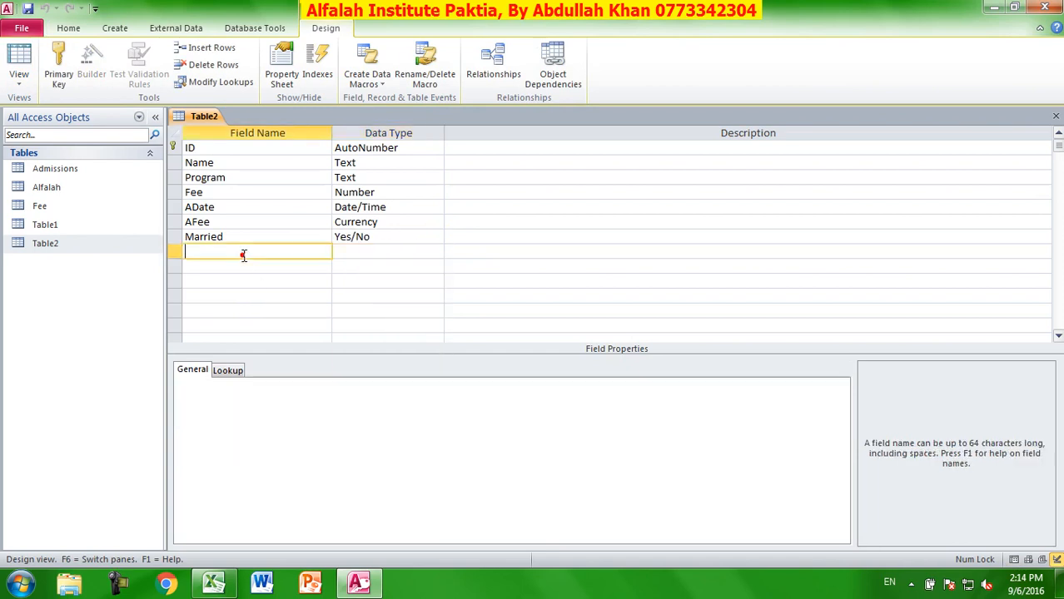
{"action": "type", "text": "Photo"}
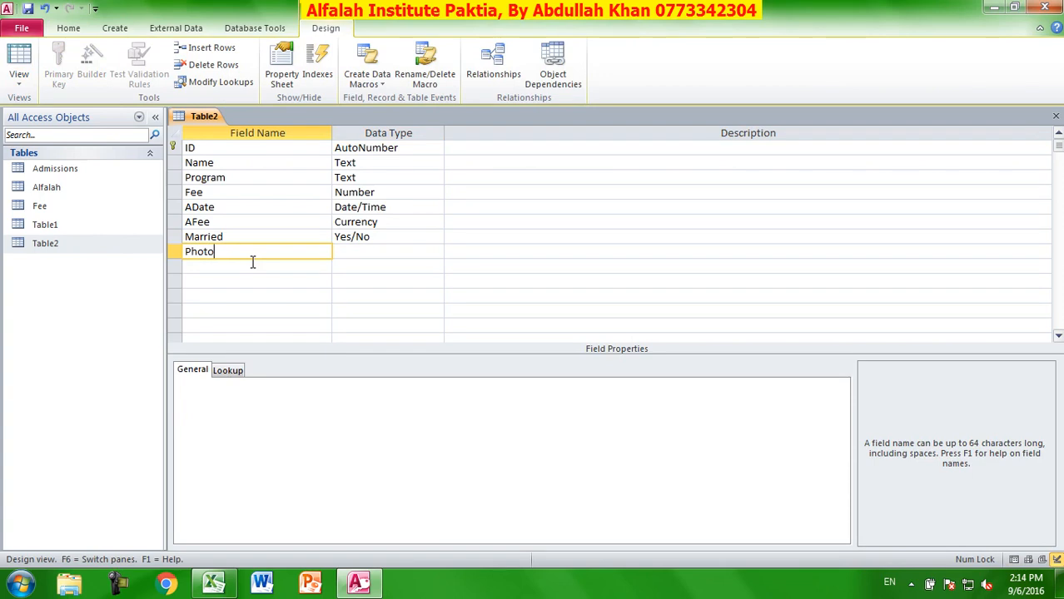
{"action": "key", "text": "Tab"}
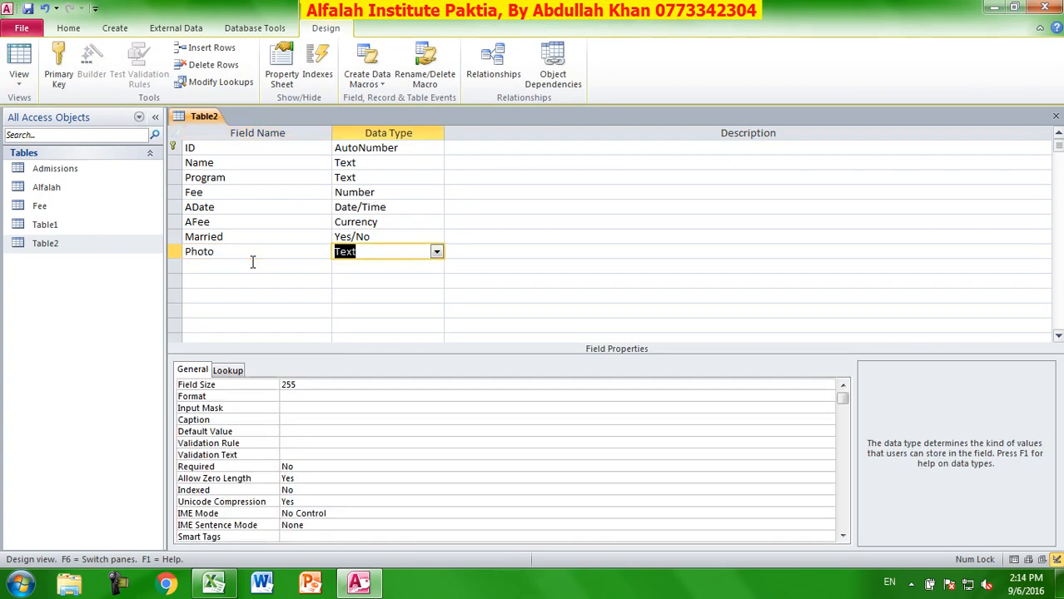
{"action": "type", "text": "oLE Objec"}
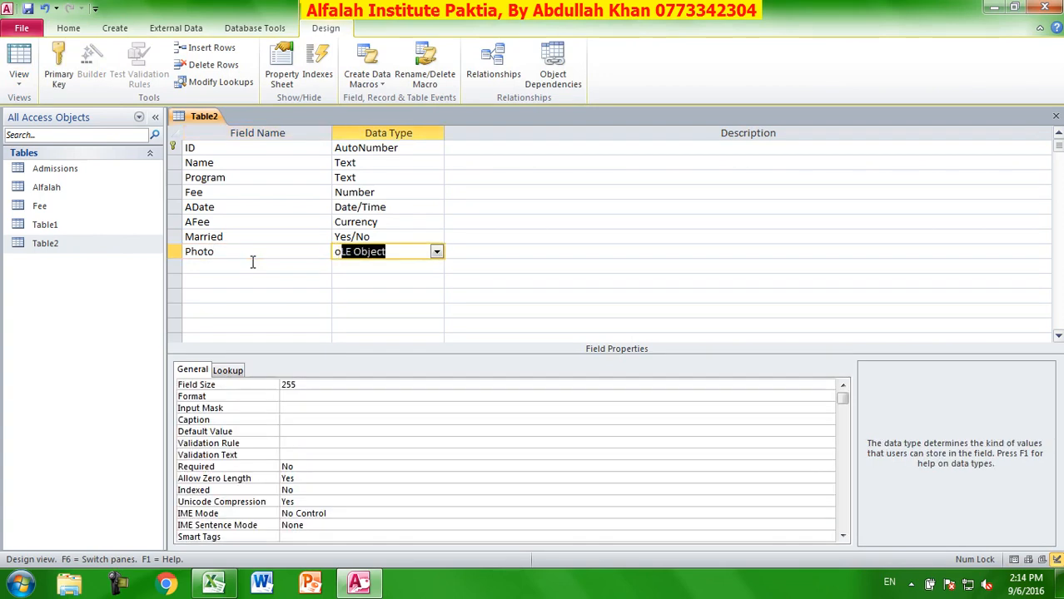
{"action": "left_click", "coordinate": [350, 281]}
{"action": "left_click", "coordinate": [360, 252]}
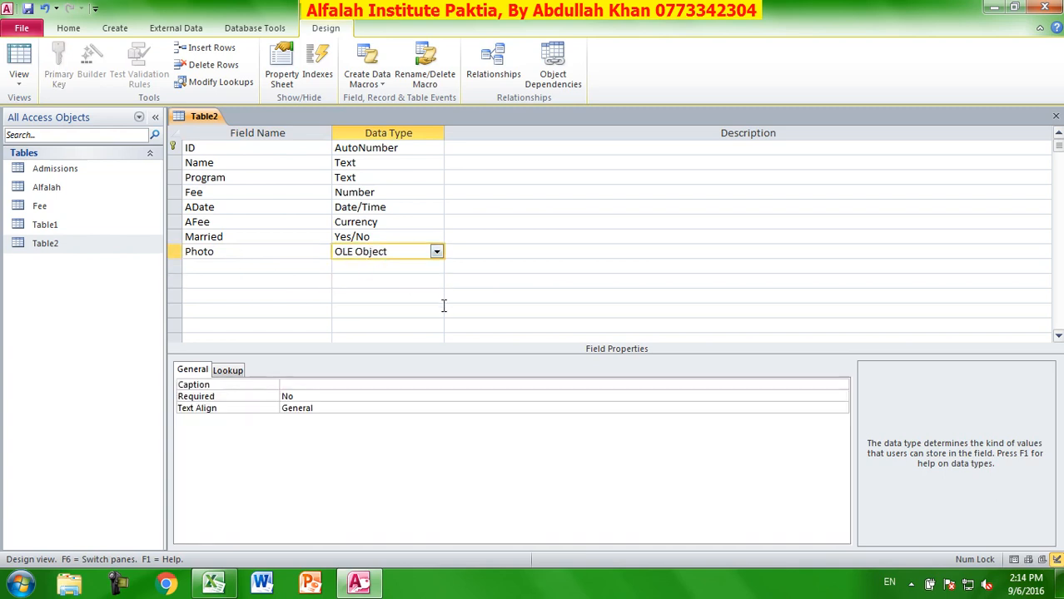
- Set the Photo field's Text Align property to Center
{"action": "left_click", "coordinate": [304, 397]}
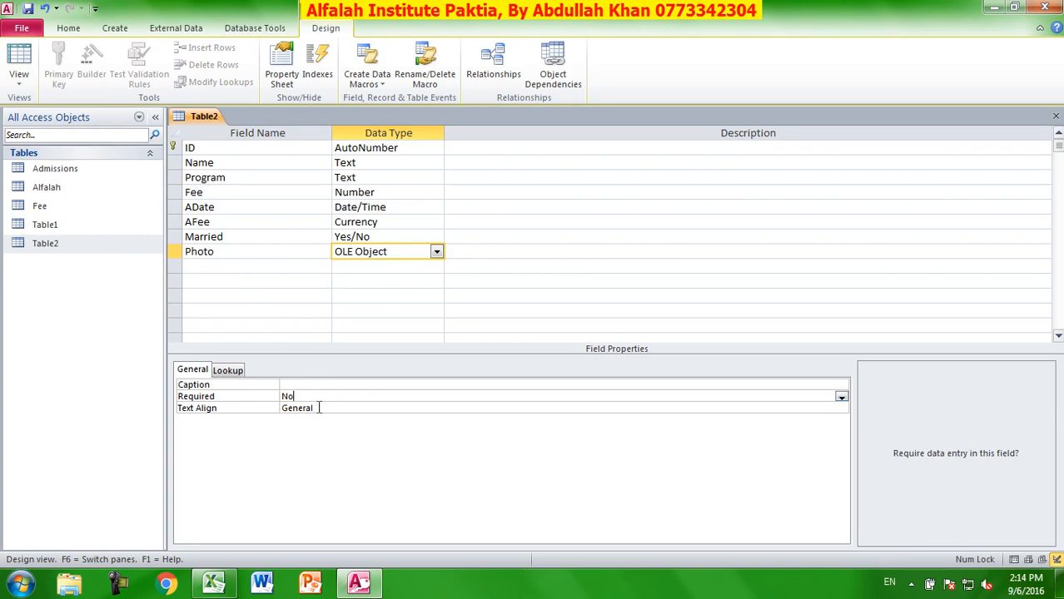
{"action": "left_click", "coordinate": [319, 408]}
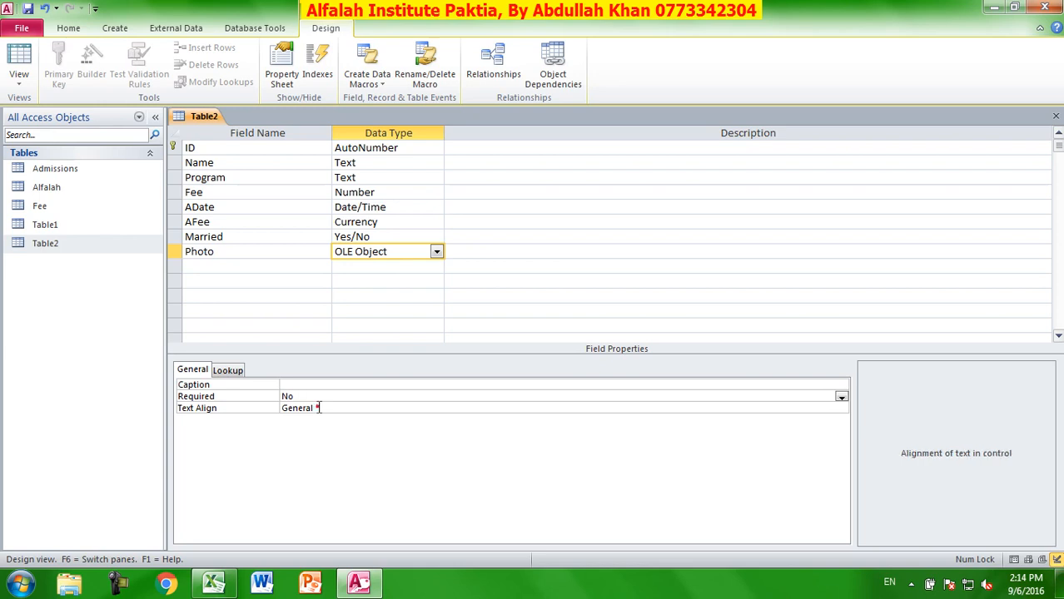
{"action": "left_click", "coordinate": [842, 409]}
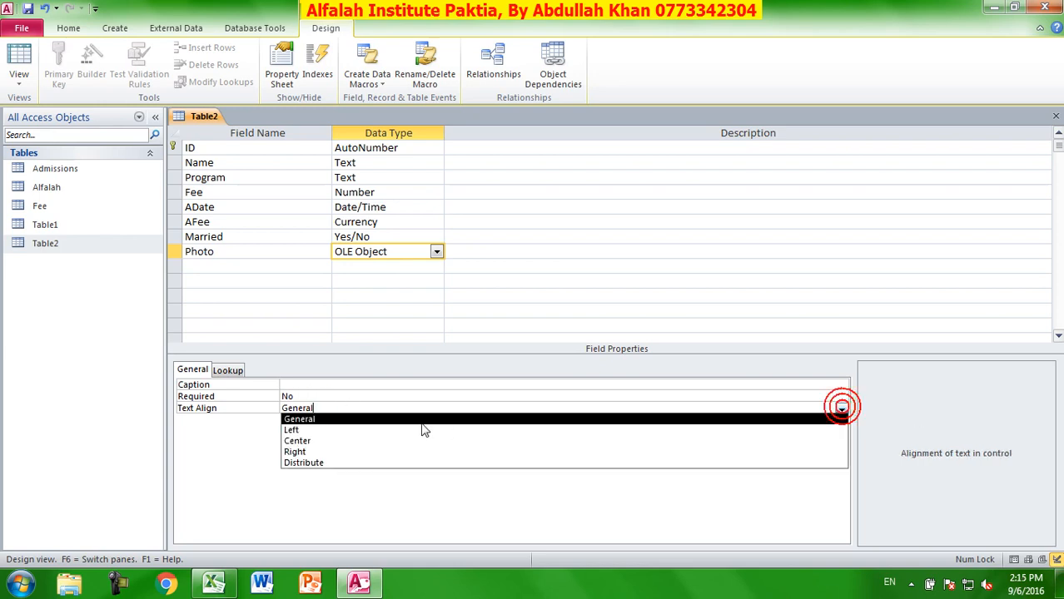
{"action": "left_click", "coordinate": [392, 440]}
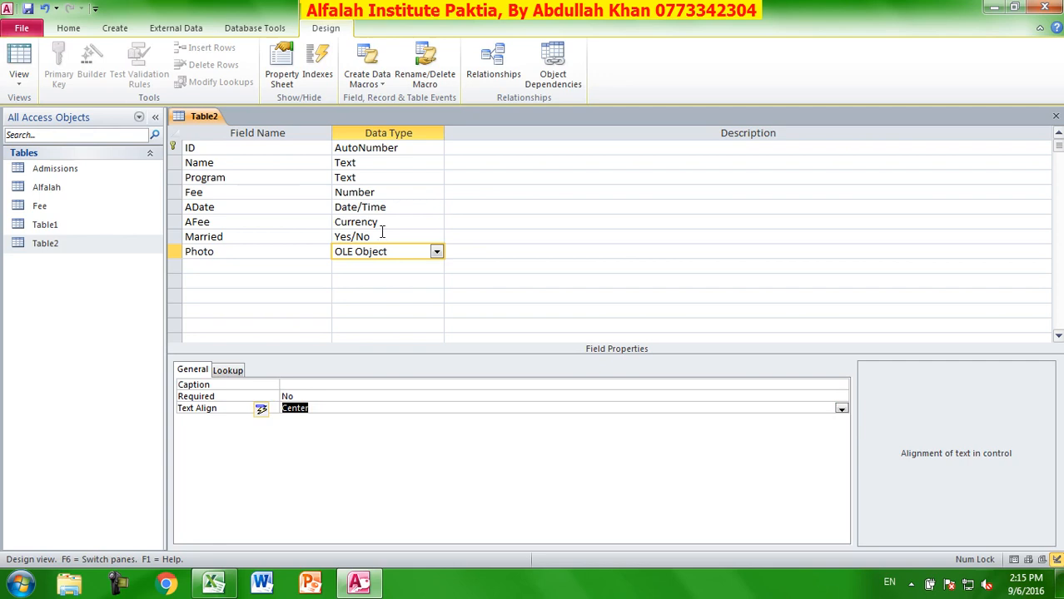
- Add an Email field with the Hyperlink data type below the Photo field
{"action": "left_click", "coordinate": [436, 253]}
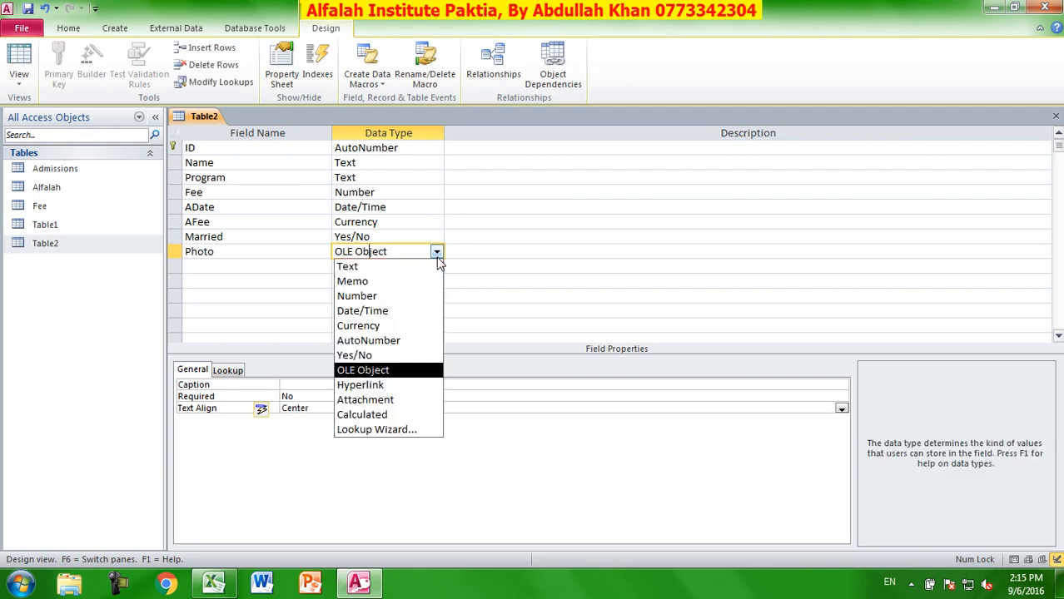
{"action": "left_click", "coordinate": [244, 268]}
{"action": "left_click", "coordinate": [239, 267]}
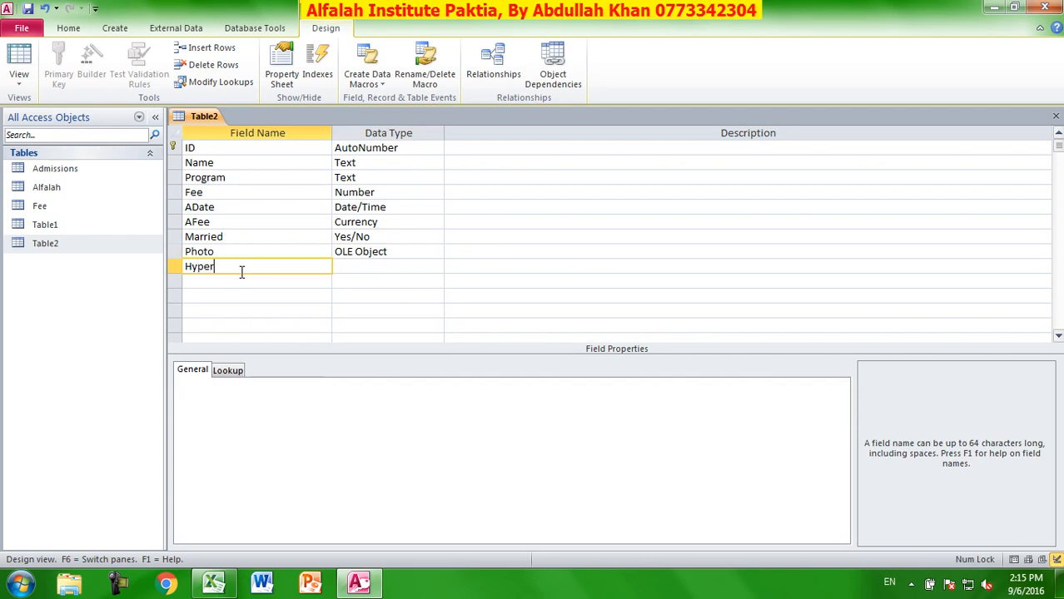
{"action": "key", "text": "BackSpace"}
{"action": "key", "text": "BackSpace"}
{"action": "key", "text": "BackSpace"}
{"action": "key", "text": "BackSpace"}
{"action": "type", "text": "Ema"}
{"action": "key", "text": "Tab"}
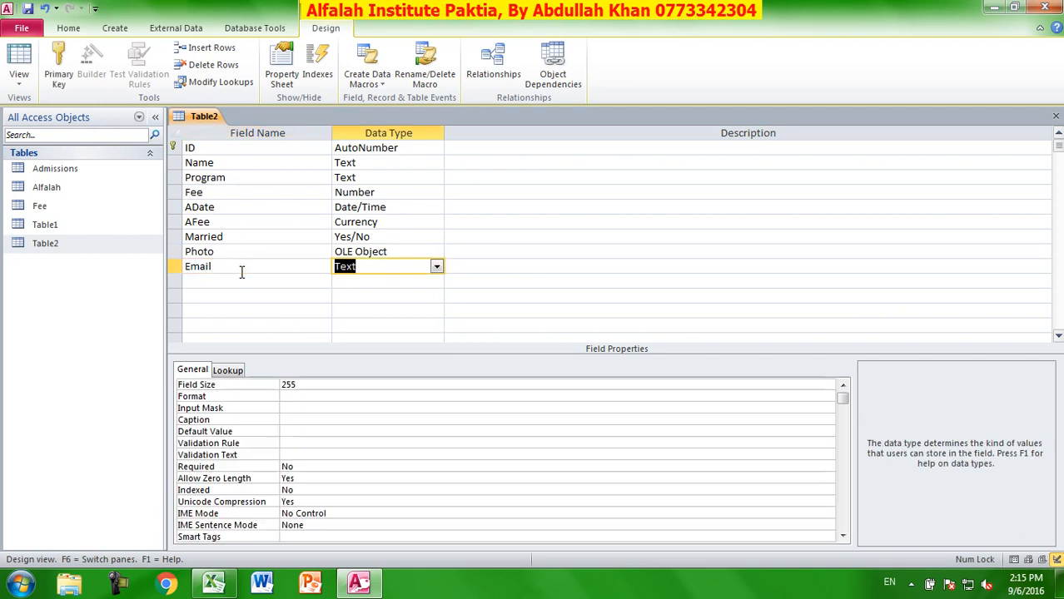
{"action": "type", "text": "hyperlink"}
{"action": "left_click", "coordinate": [368, 292]}
{"action": "left_click", "coordinate": [408, 266]}
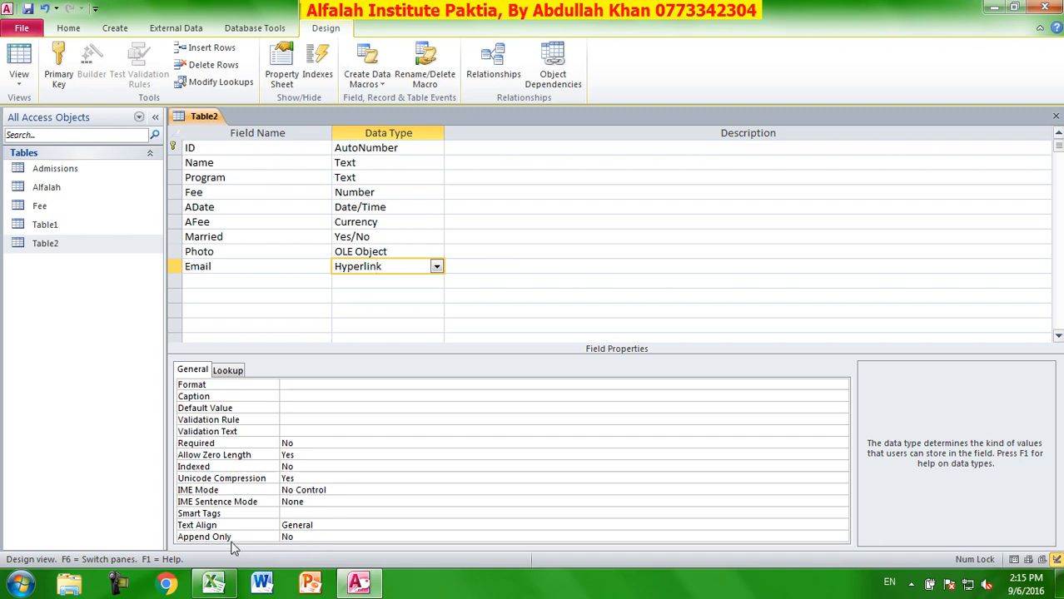
- Try the Memo data type on the Email field to compare its Append Only property, and restore Hyperlink
{"action": "left_click", "coordinate": [298, 537]}
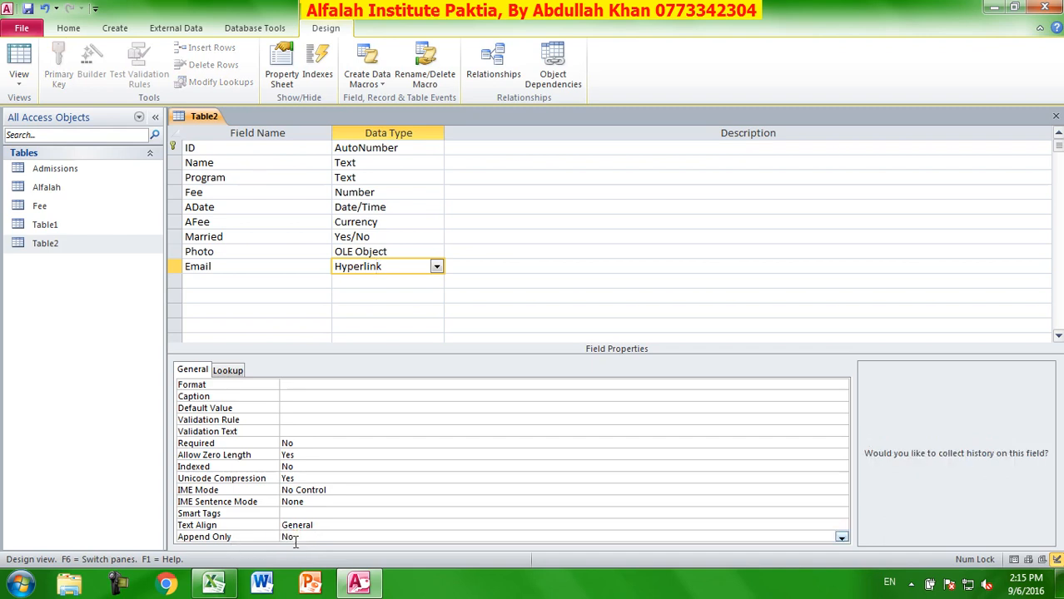
{"action": "left_click", "coordinate": [841, 537]}
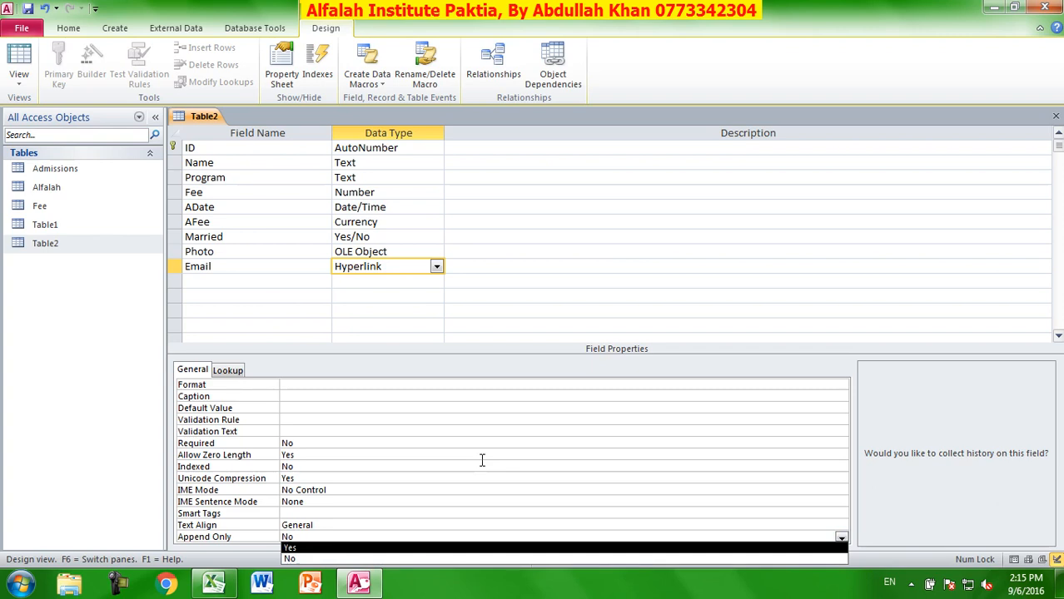
{"action": "left_click", "coordinate": [435, 267]}
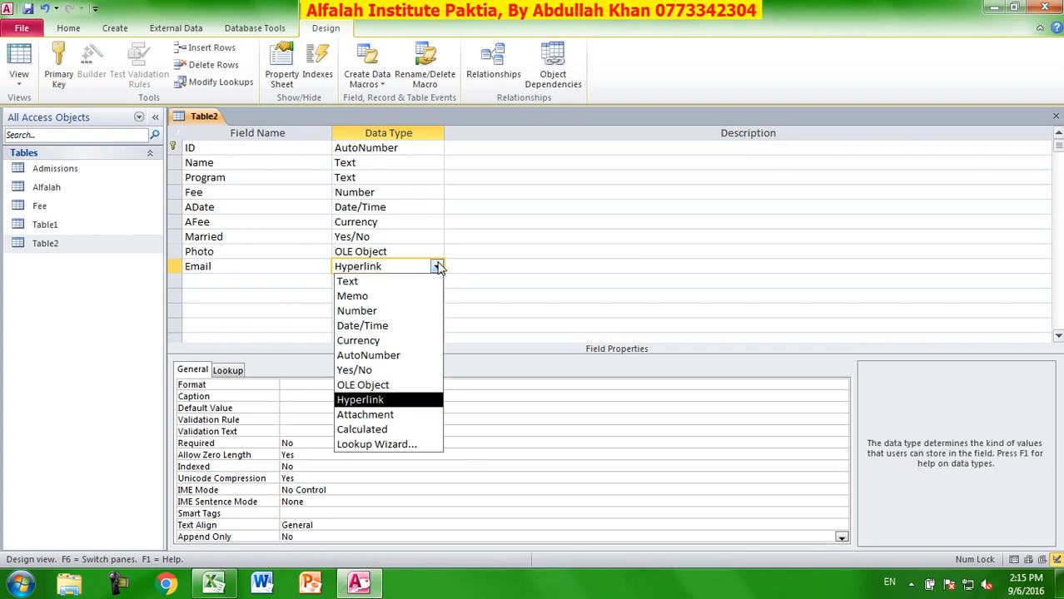
{"action": "left_click", "coordinate": [397, 298]}
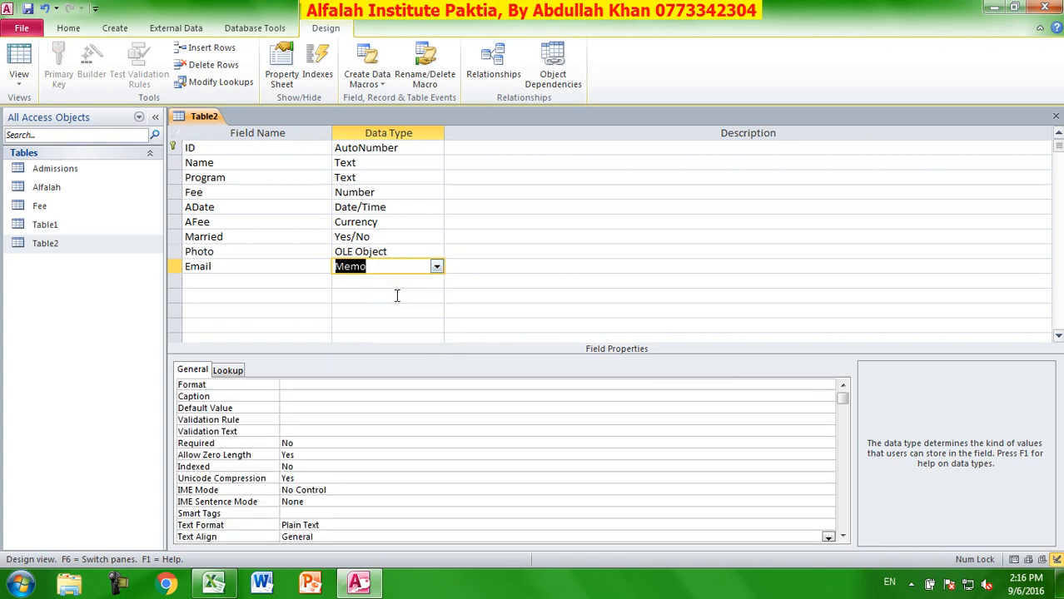
{"action": "left_click", "coordinate": [843, 537]}
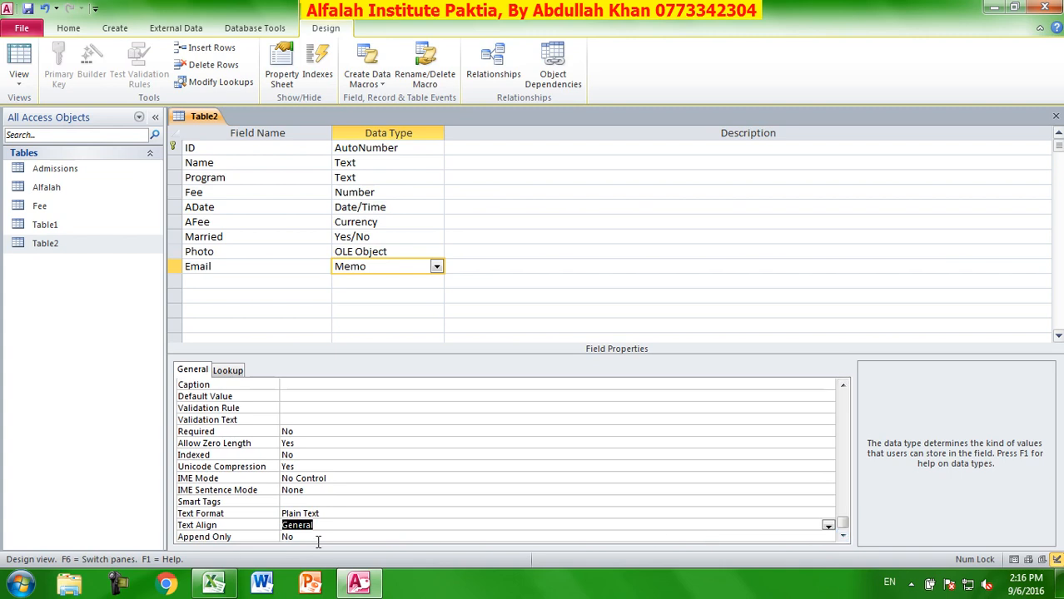
{"action": "left_click", "coordinate": [436, 267]}
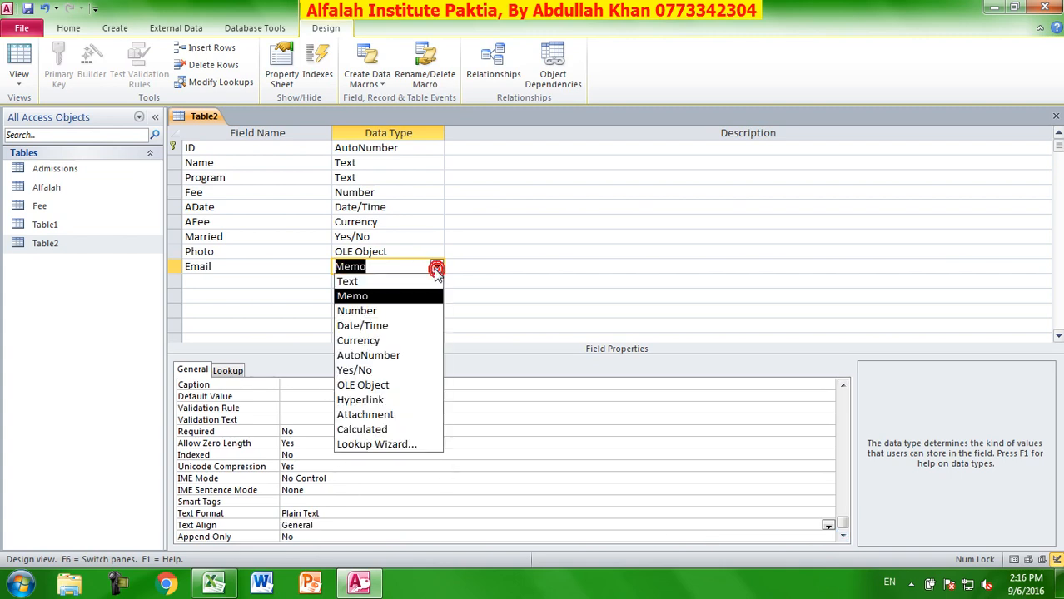
{"action": "left_click", "coordinate": [383, 401]}
- Add a Documents field with the Attachment data type below the Email field
{"action": "left_click", "coordinate": [385, 281]}
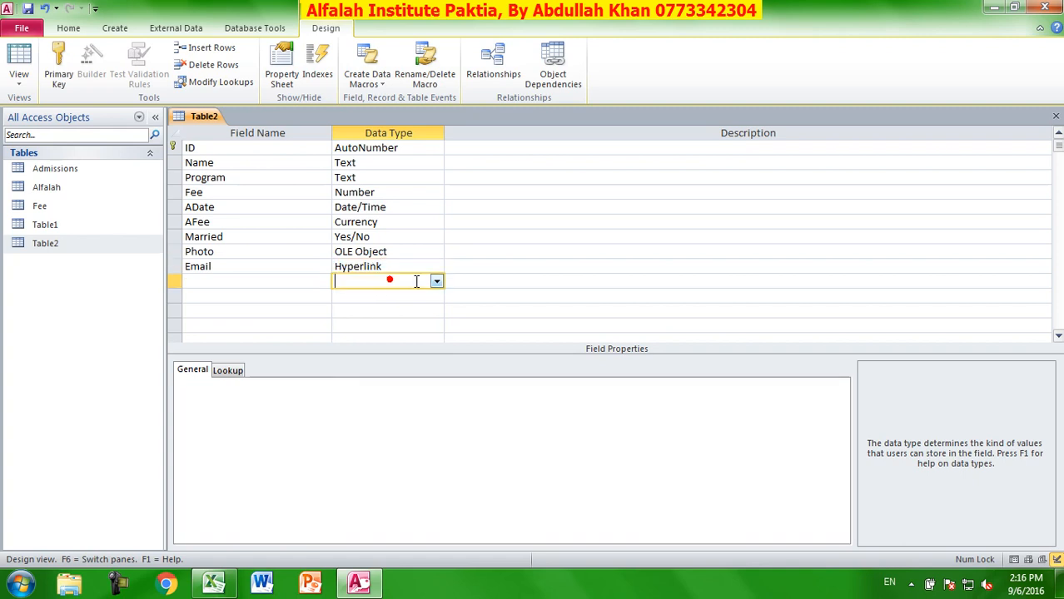
{"action": "left_click", "coordinate": [436, 281]}
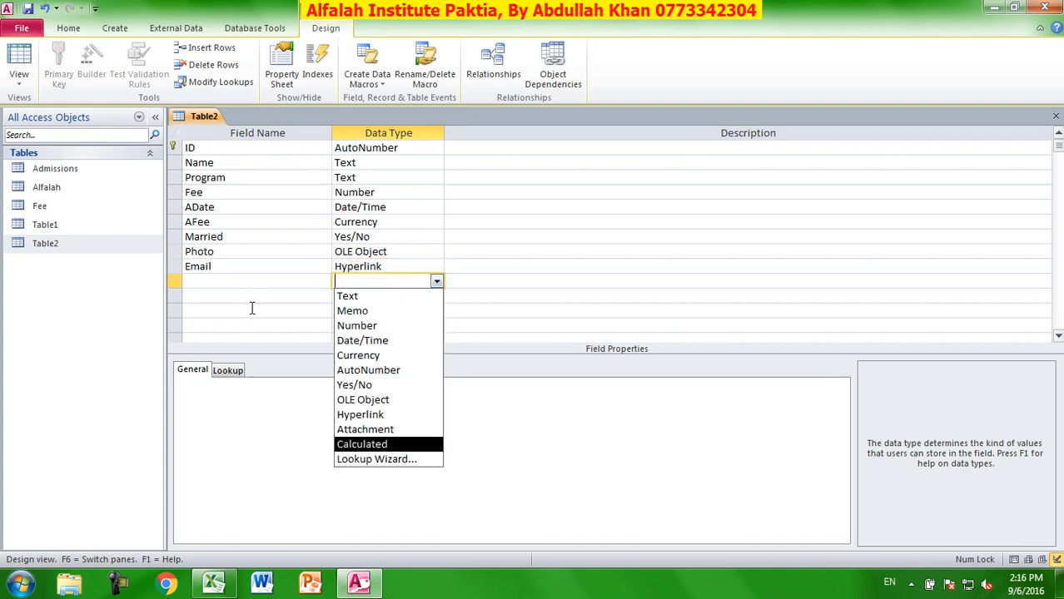
{"action": "left_click", "coordinate": [223, 281]}
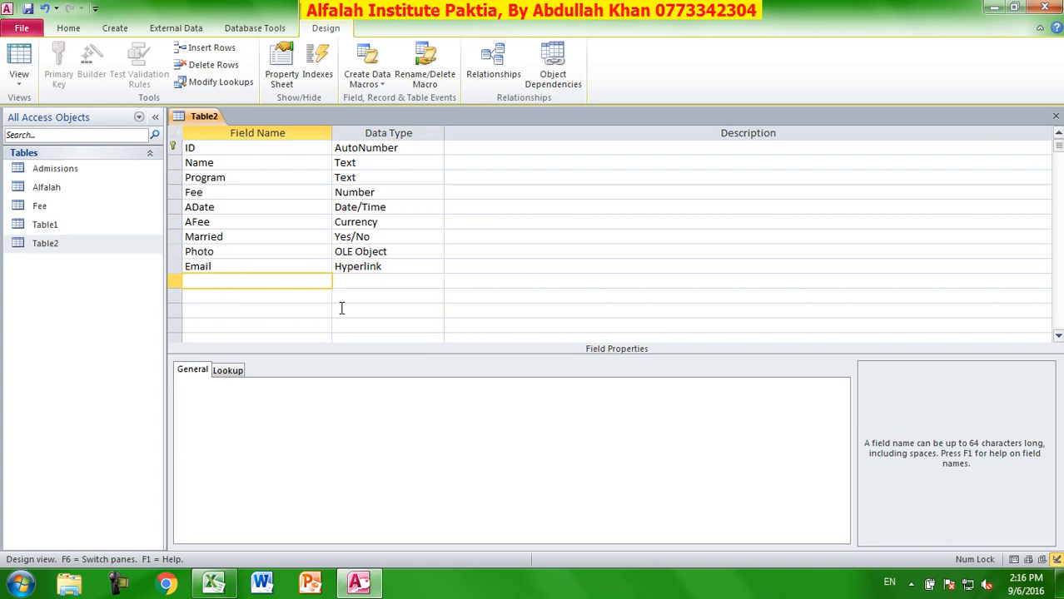
{"action": "type", "text": "Documents"}
{"action": "key", "text": "Tab"}
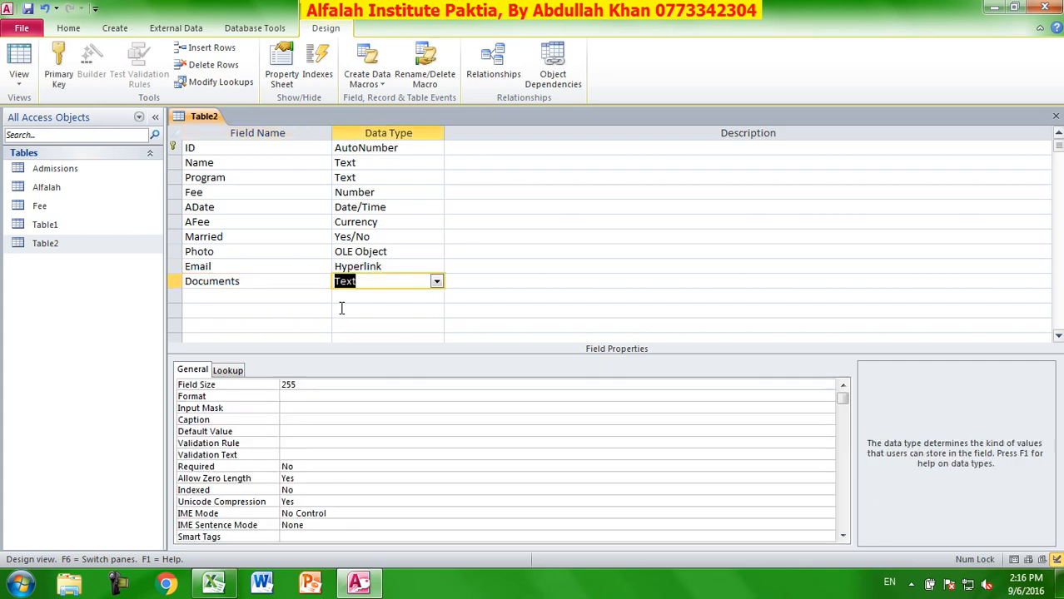
{"action": "type", "text": "attachmen"}
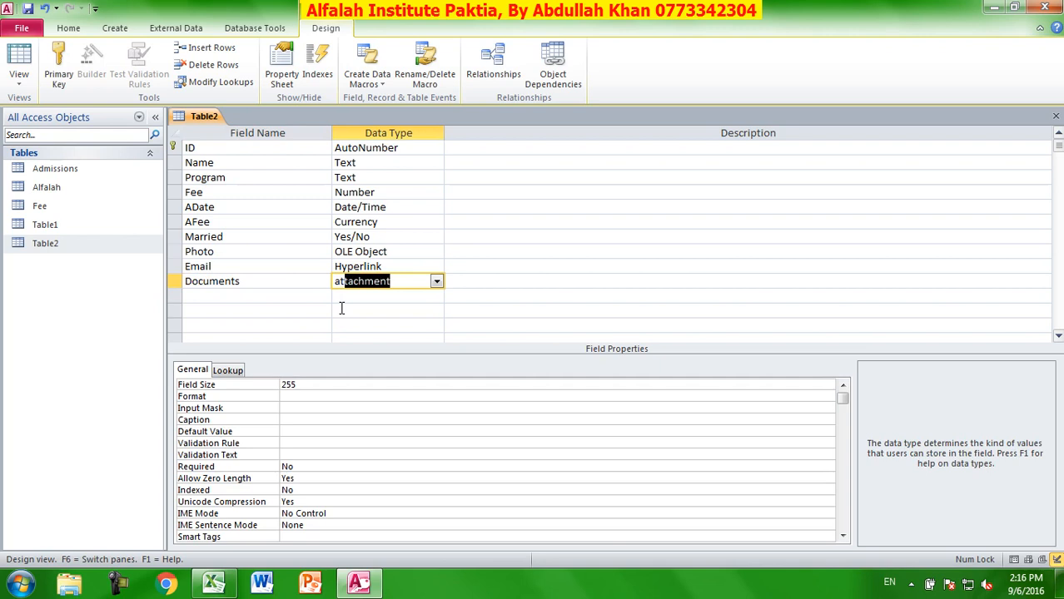
{"action": "key", "text": "Tab"}
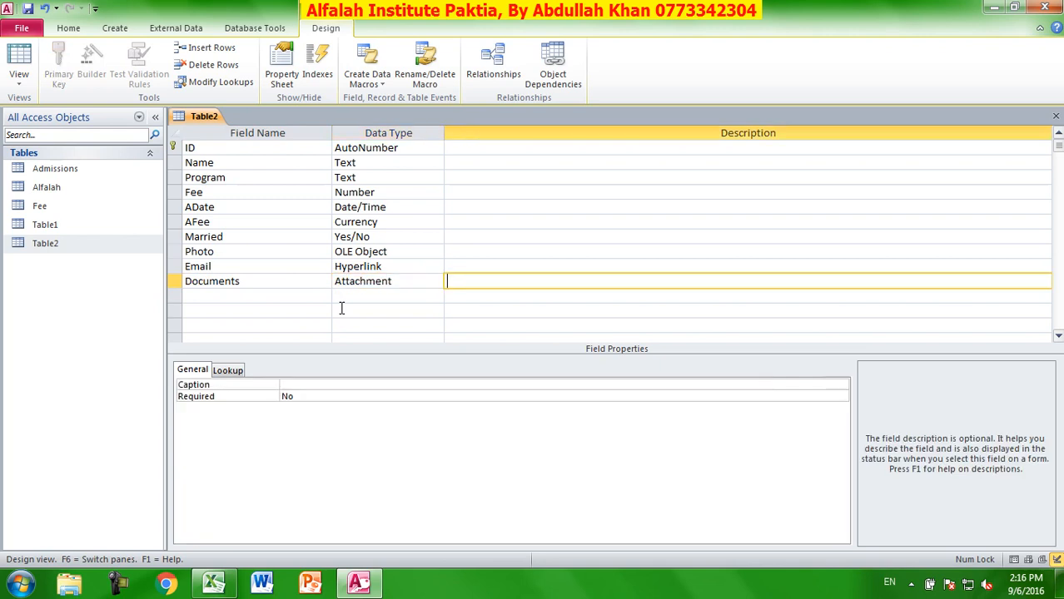
{"action": "left_click", "coordinate": [398, 280]}
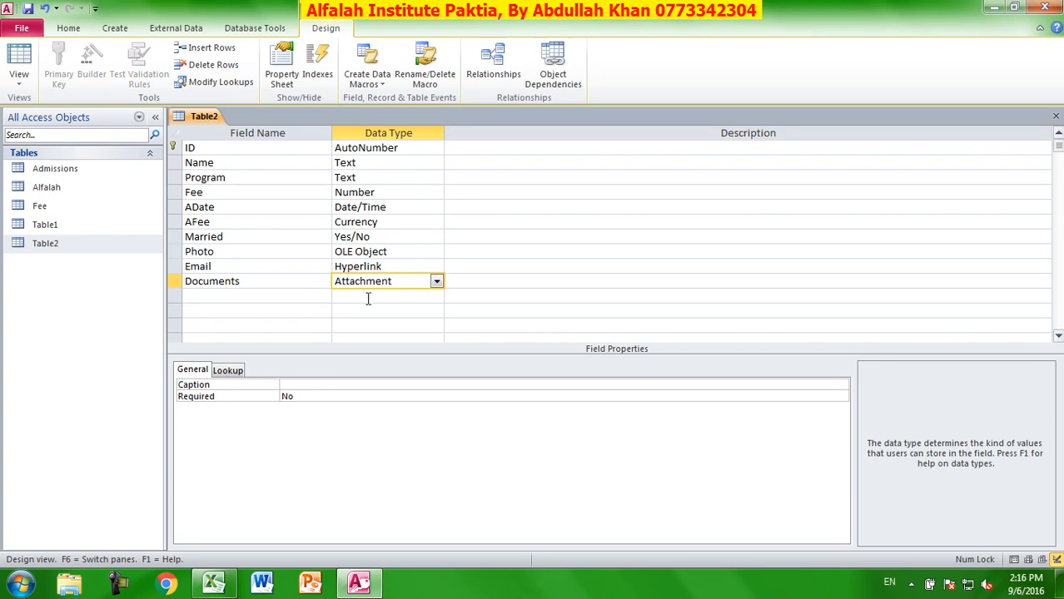
{"action": "left_click", "coordinate": [437, 282]}
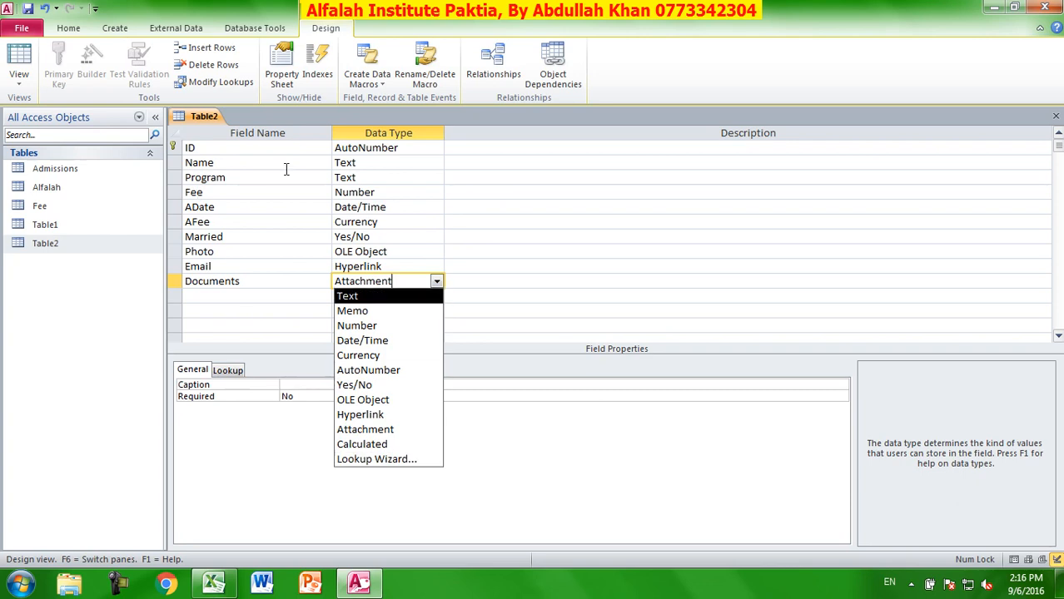
{"action": "left_click", "coordinate": [563, 219]}
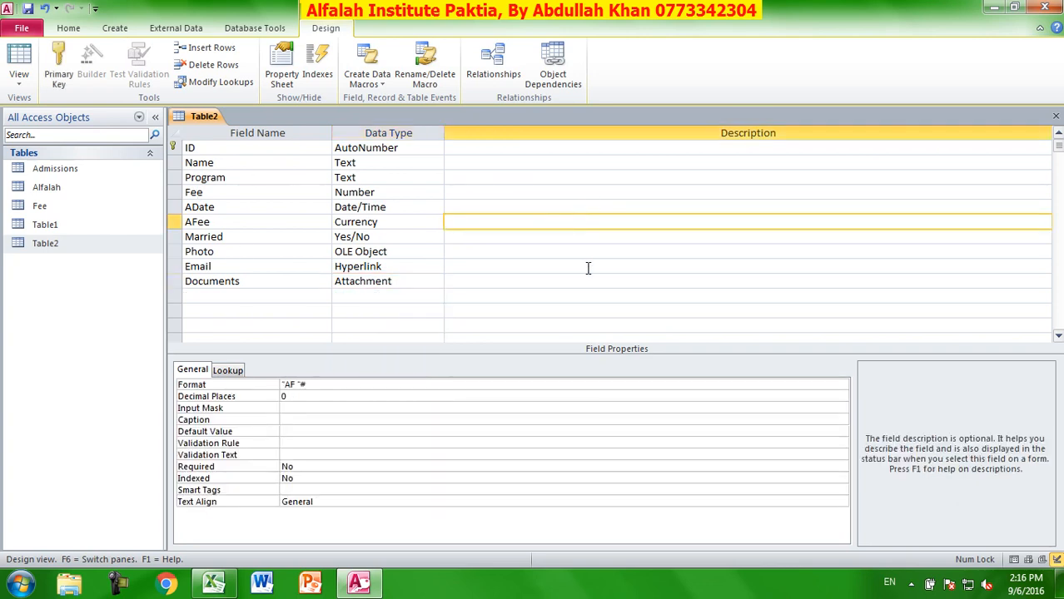
- Close Access, saving the design changes to Table2, and cancel the Format Cells dialog in Excel
{"action": "left_click", "coordinate": [1045, 7]}
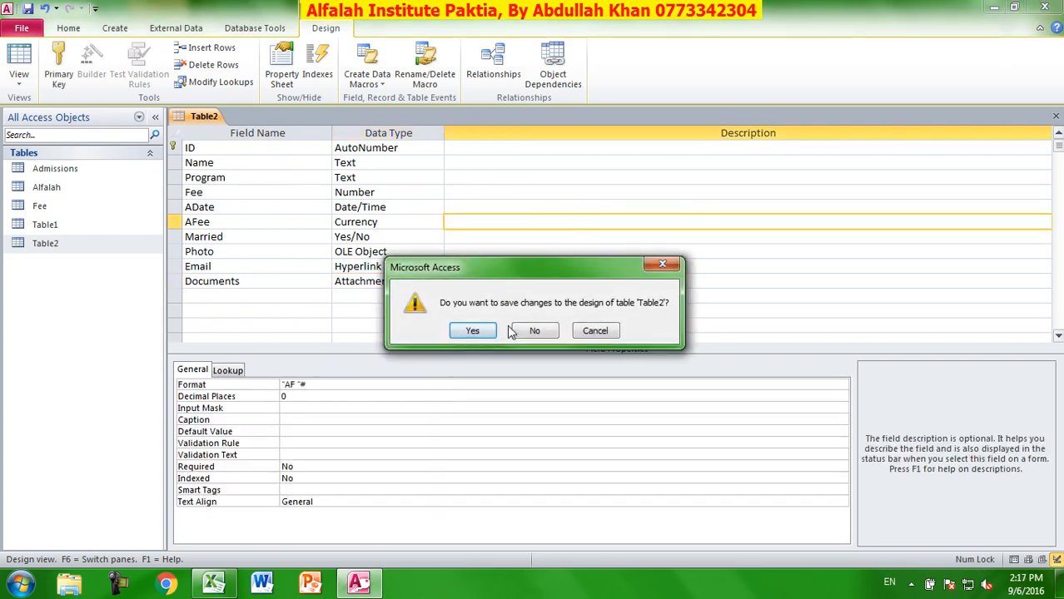
{"action": "left_click", "coordinate": [472, 330]}
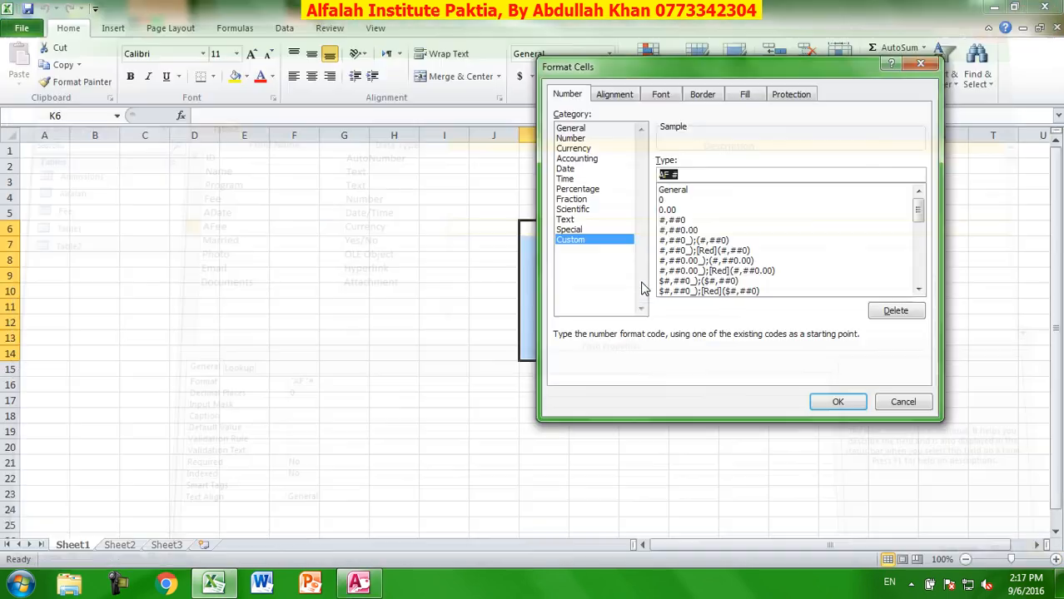
{"action": "left_click", "coordinate": [903, 399]}
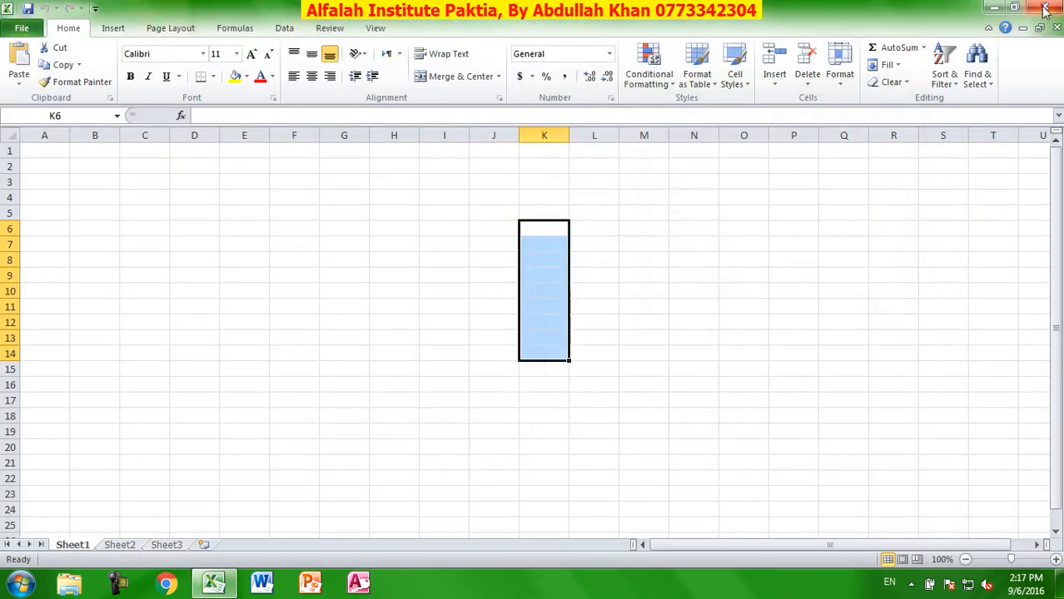